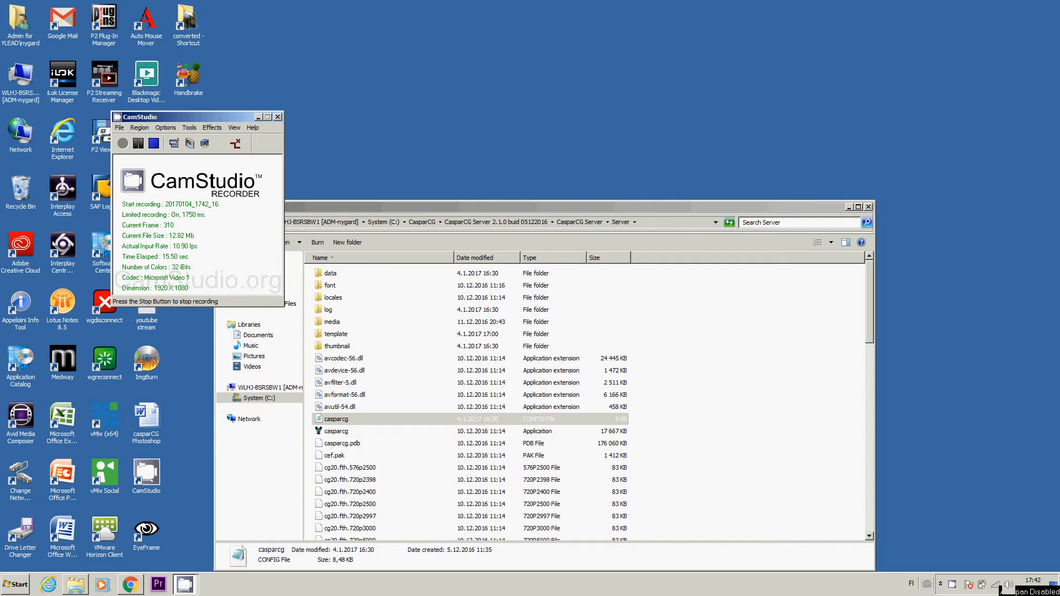
Step: Open the casparcg configuration file for editing, examine its font-path entry, and close the file
left_click(342, 421)
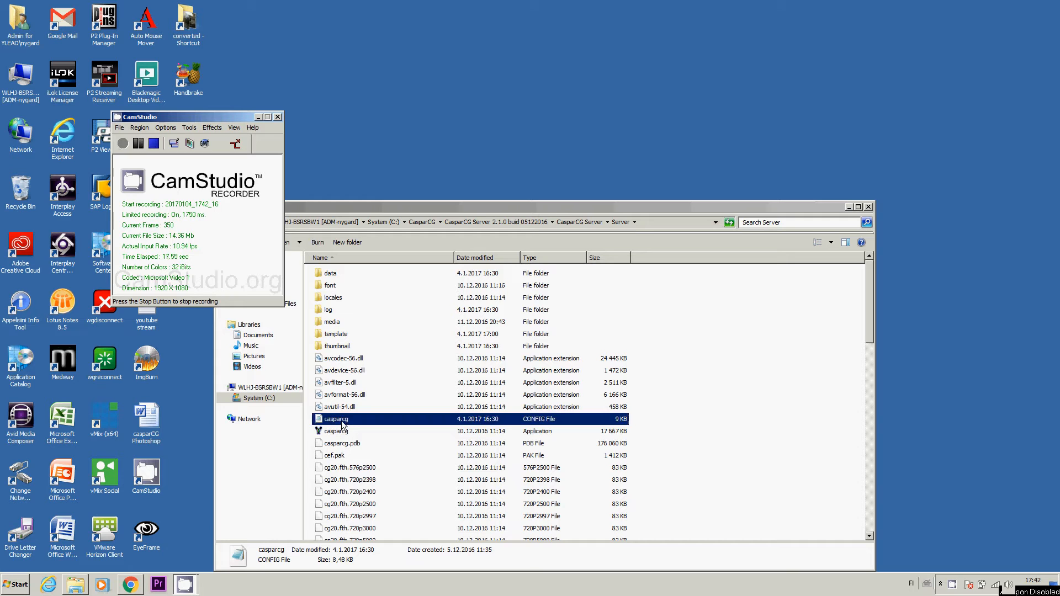
right_click(342, 422)
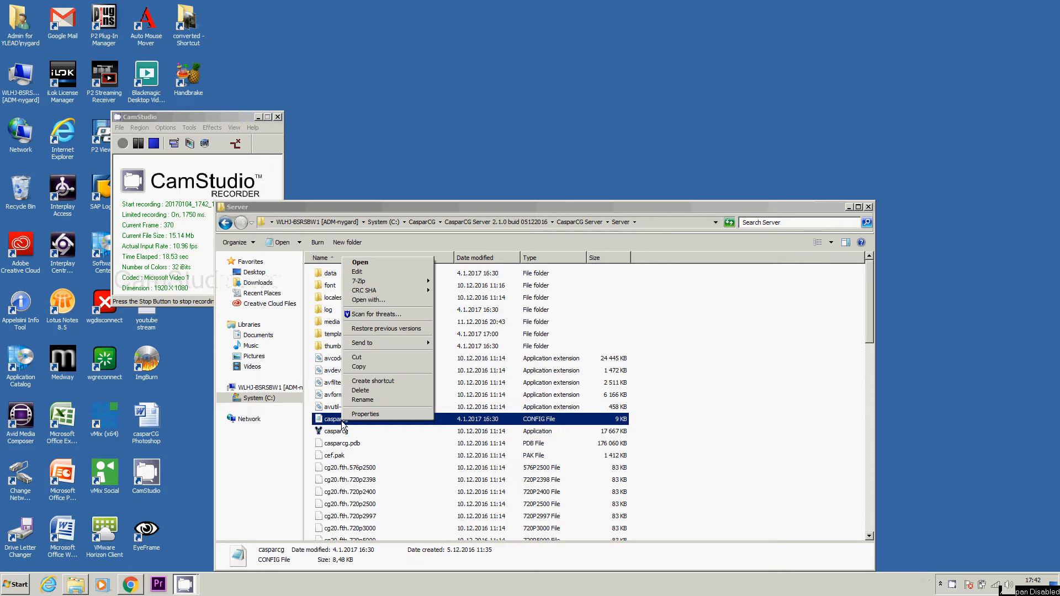
left_click(394, 274)
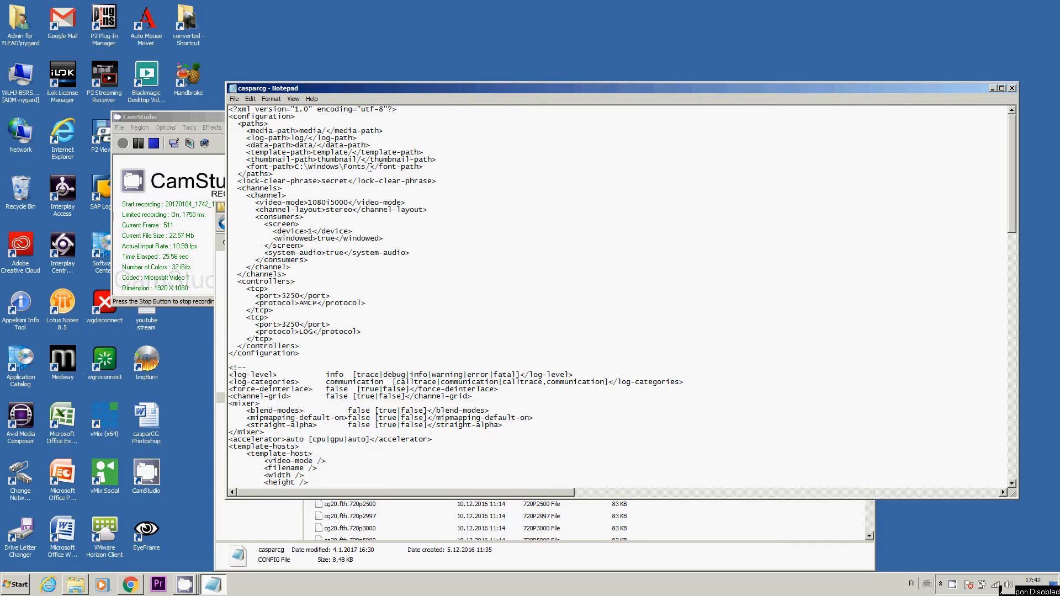
left_click_drag(371, 167, 294, 167)
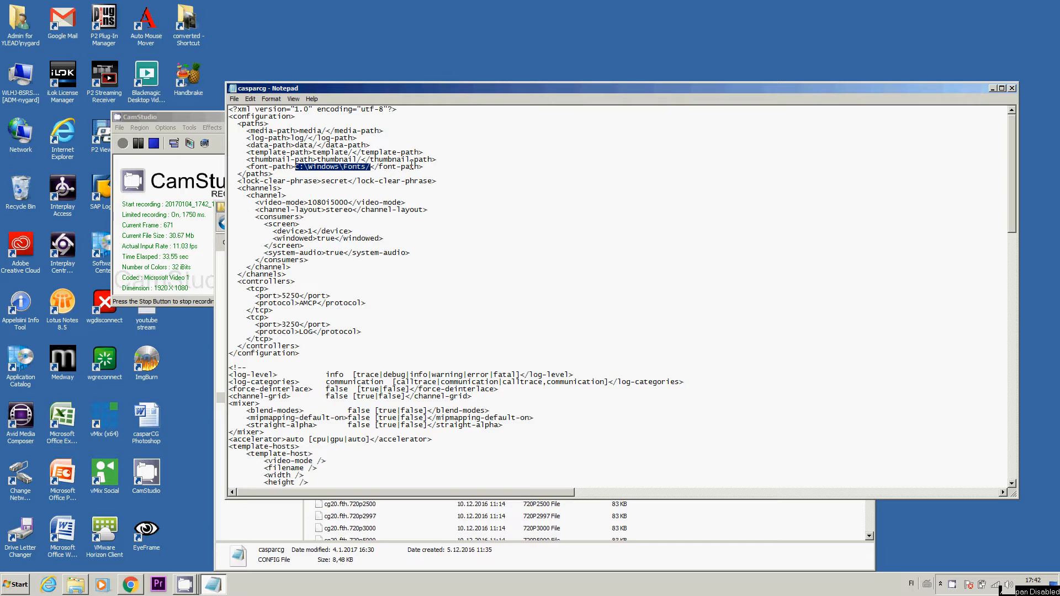
left_click(500, 176)
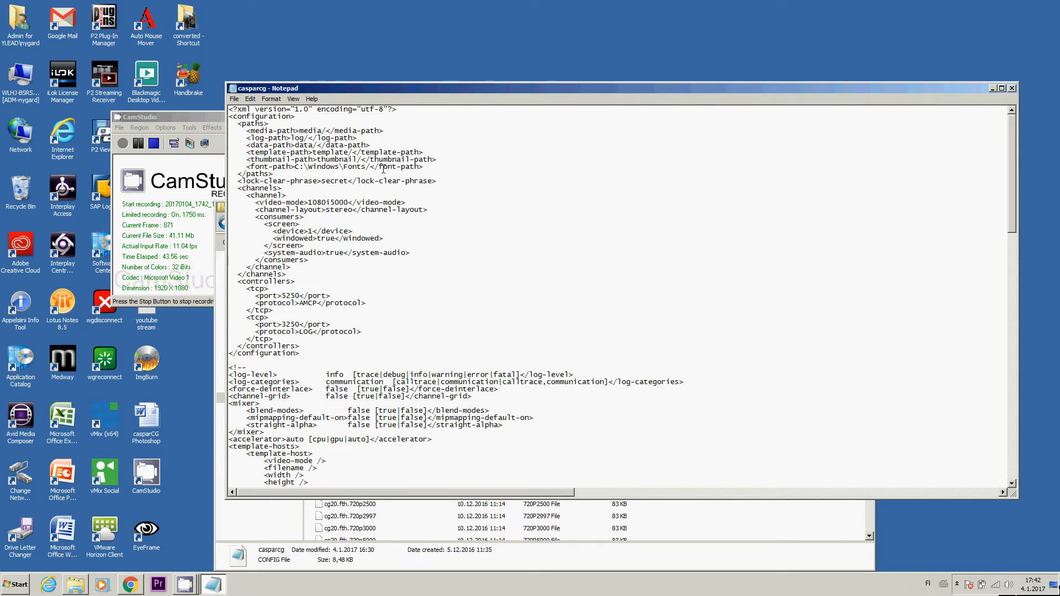
left_click(1015, 90)
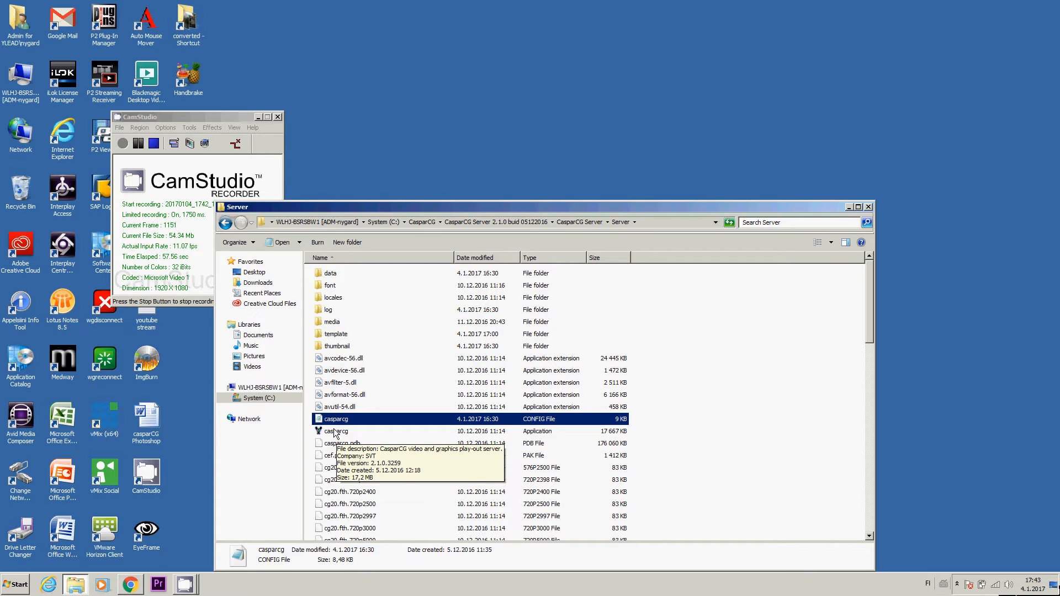
Step: Start the casparcg server application and move its screen consumer window to the upper-left corner of the desktop
double_click(335, 432)
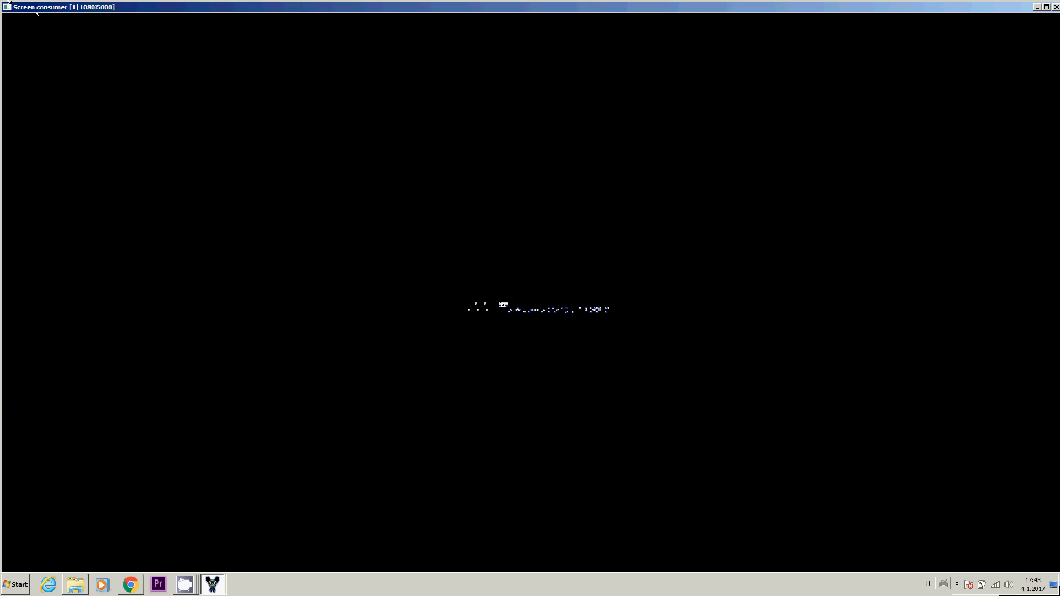
left_click_drag(3, 4, 702, 350)
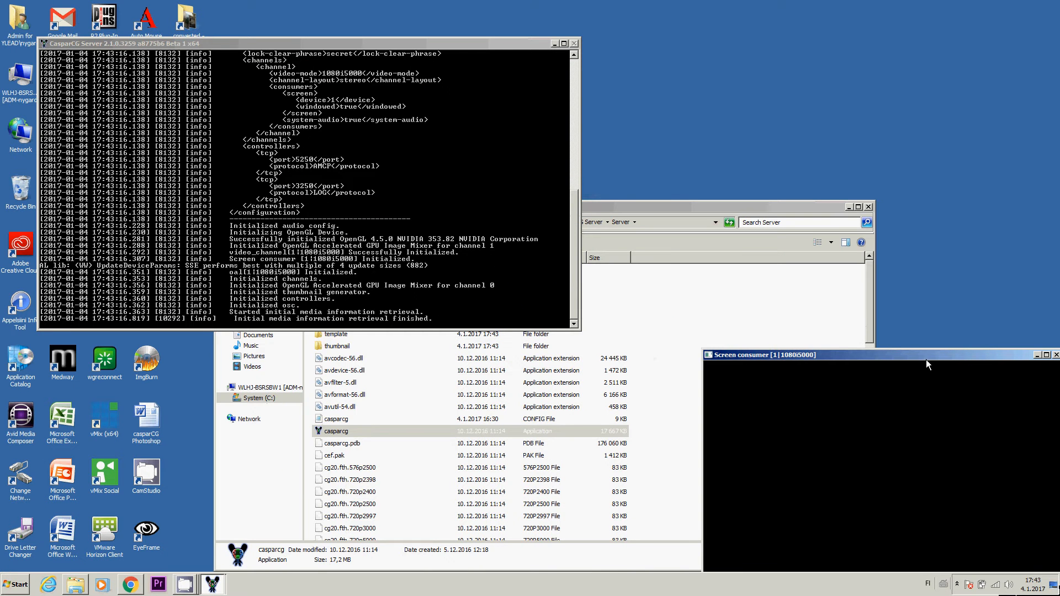
left_click_drag(926, 355, 228, 10)
Step: Go back to the System (C:) drive and open the Client_2.0.8_Win folder inside CasparCG
left_click(757, 205)
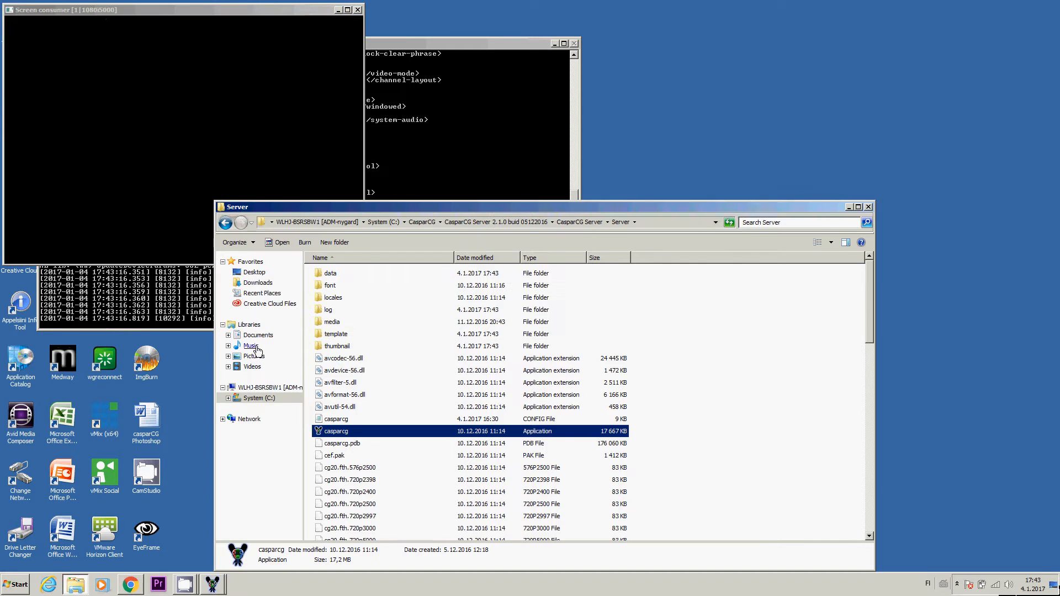
left_click(226, 223)
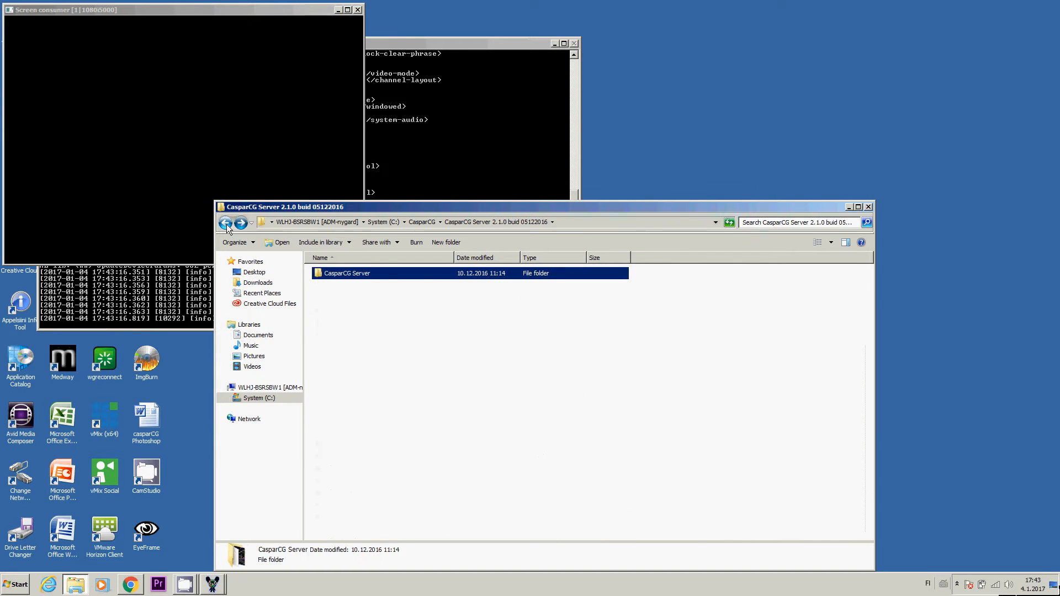
left_click(226, 223)
left_click(226, 223)
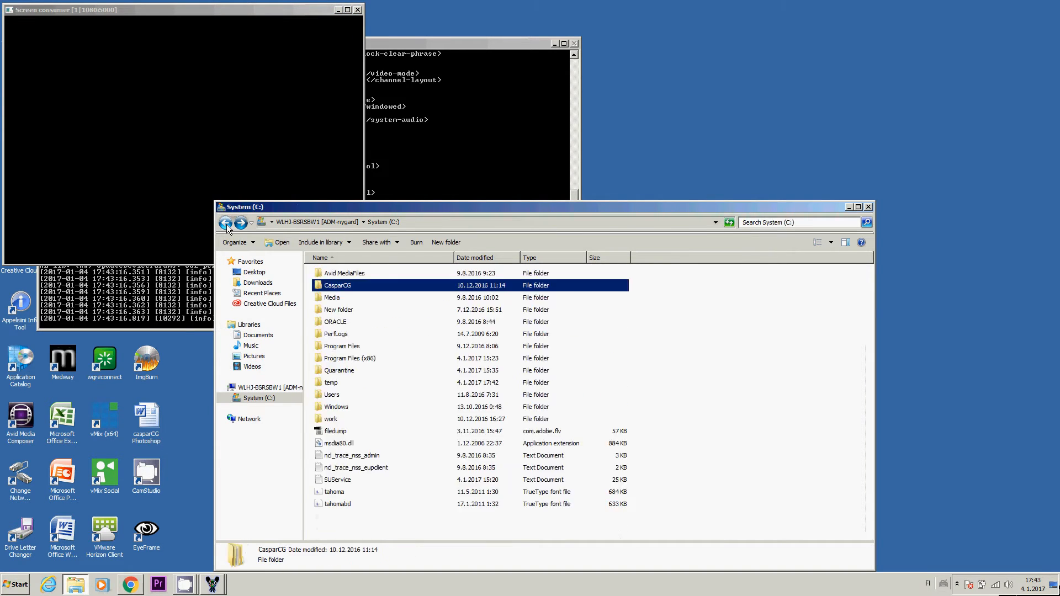
double_click(351, 287)
left_click(349, 311)
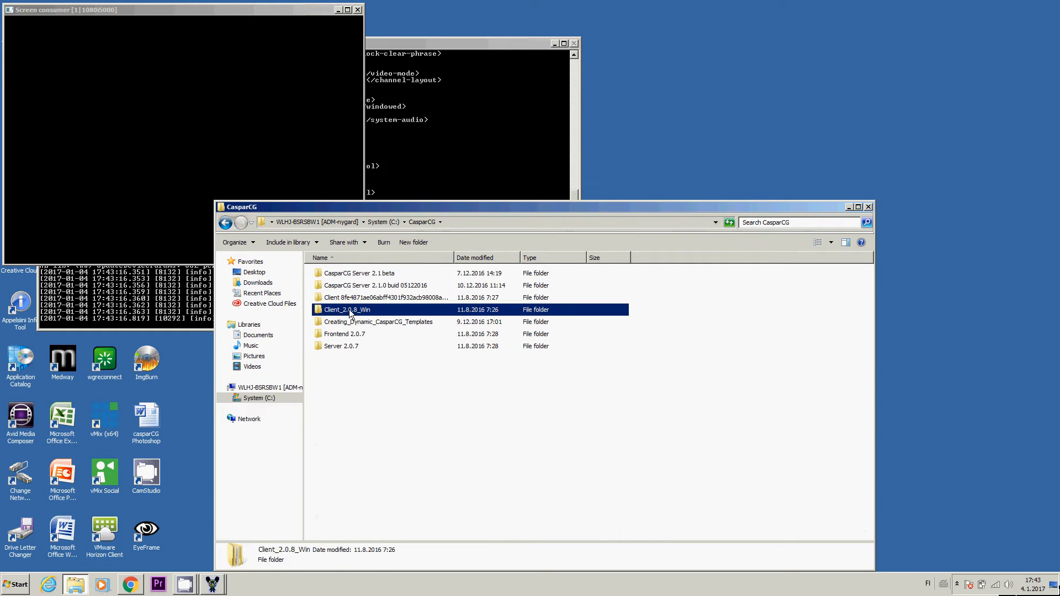
double_click(350, 310)
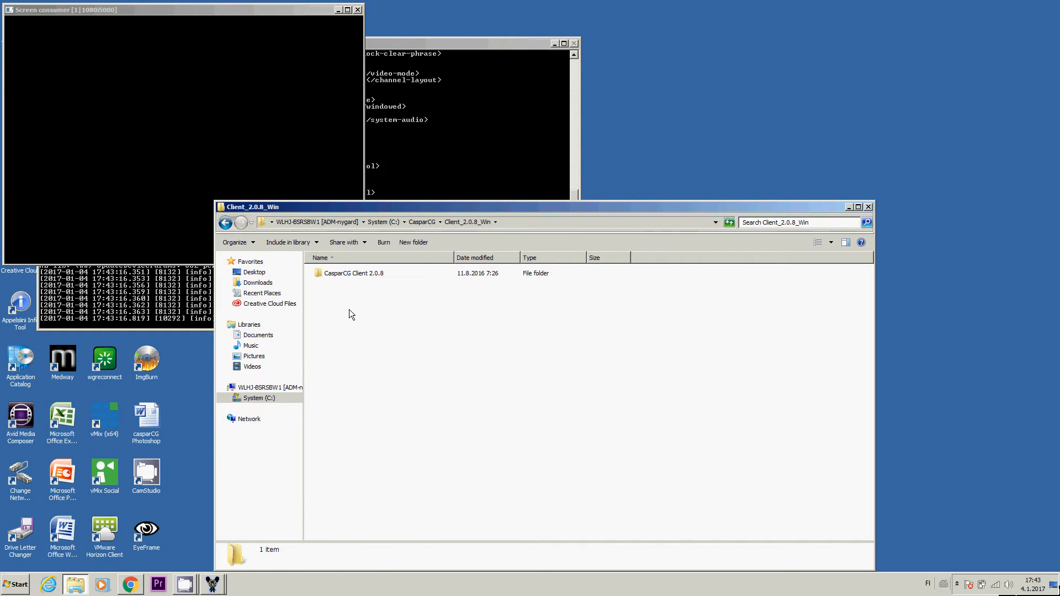
Step: Launch CasparCG Client from the CasparCG Client 2.0.8 subfolder and move its window off the screen consumer output
left_click(357, 276)
double_click(358, 277)
left_click(336, 273)
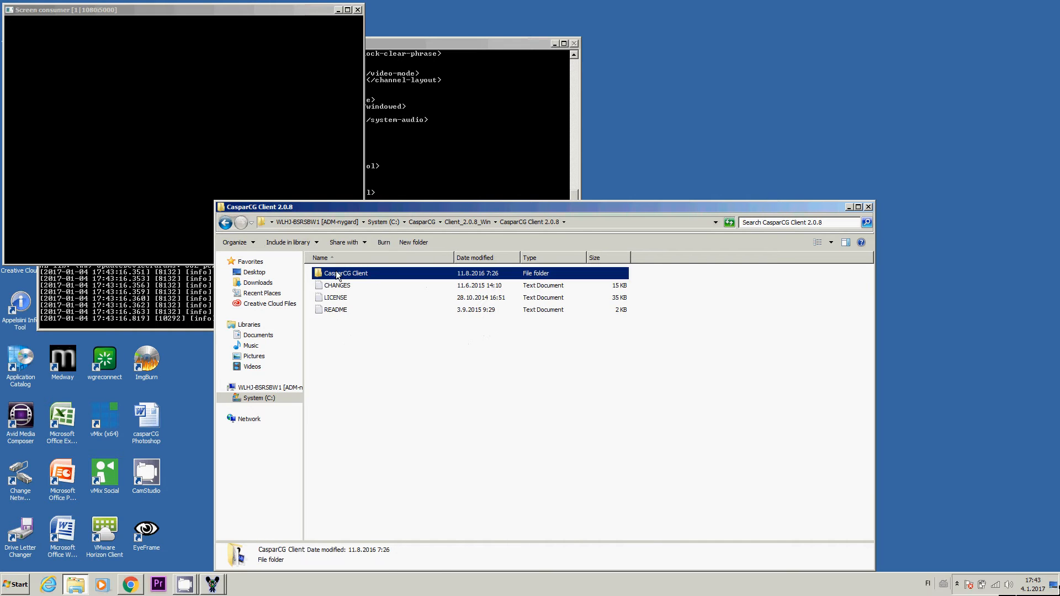
double_click(337, 274)
left_click(341, 337)
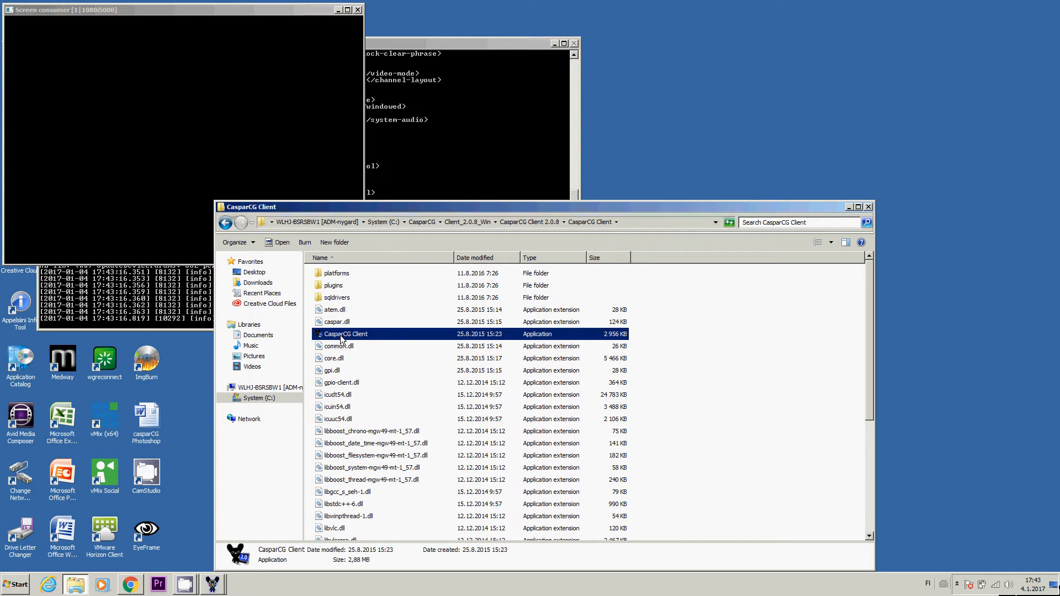
double_click(341, 336)
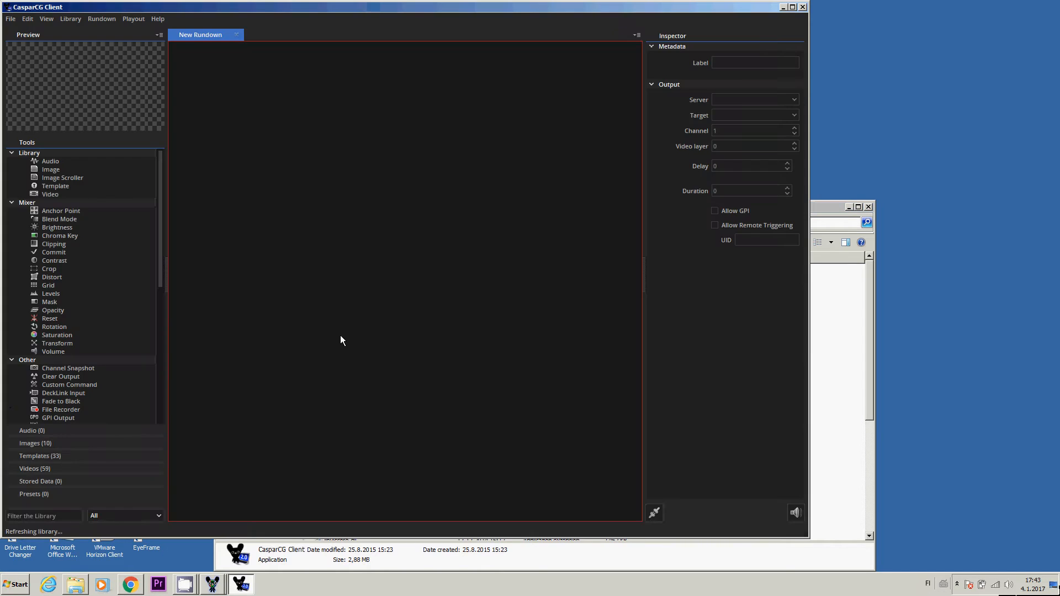
left_click_drag(254, 8, 463, 79)
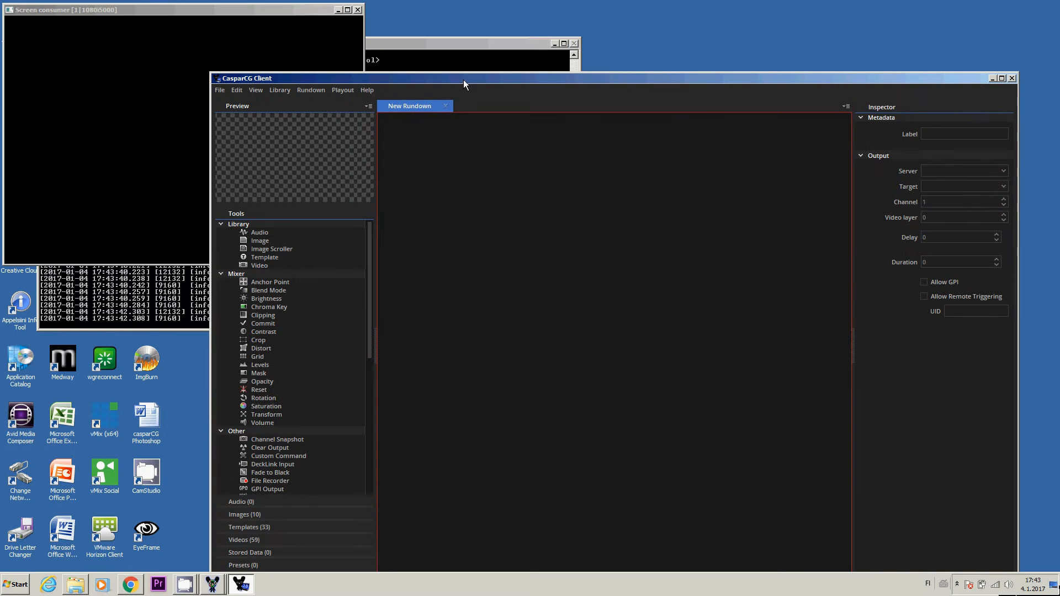
Step: Add the AMB video to the rundown and play it, and display the library's templates
left_click(270, 540)
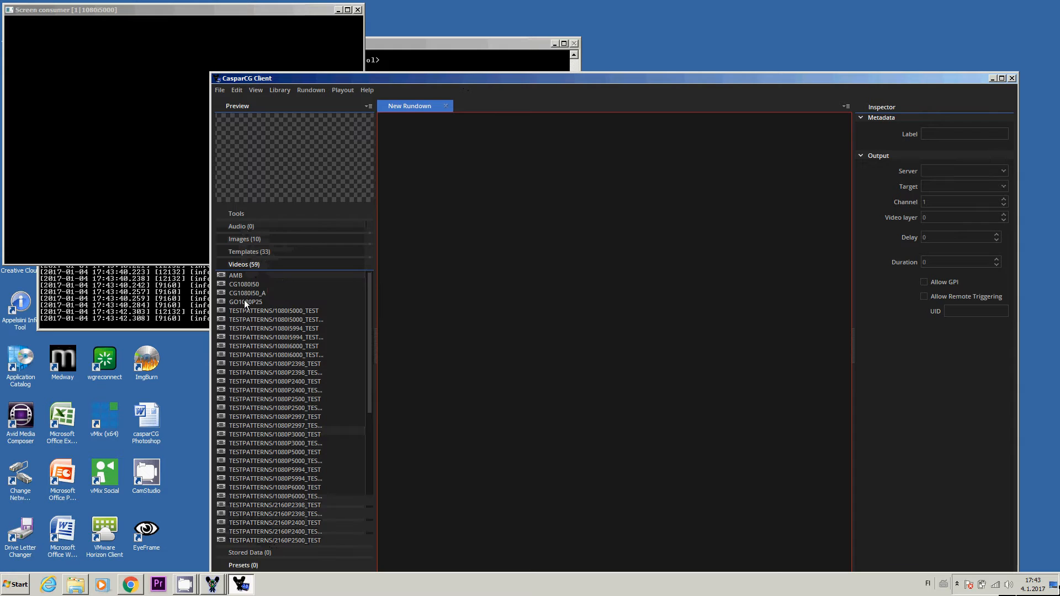
left_click(234, 277)
double_click(235, 277)
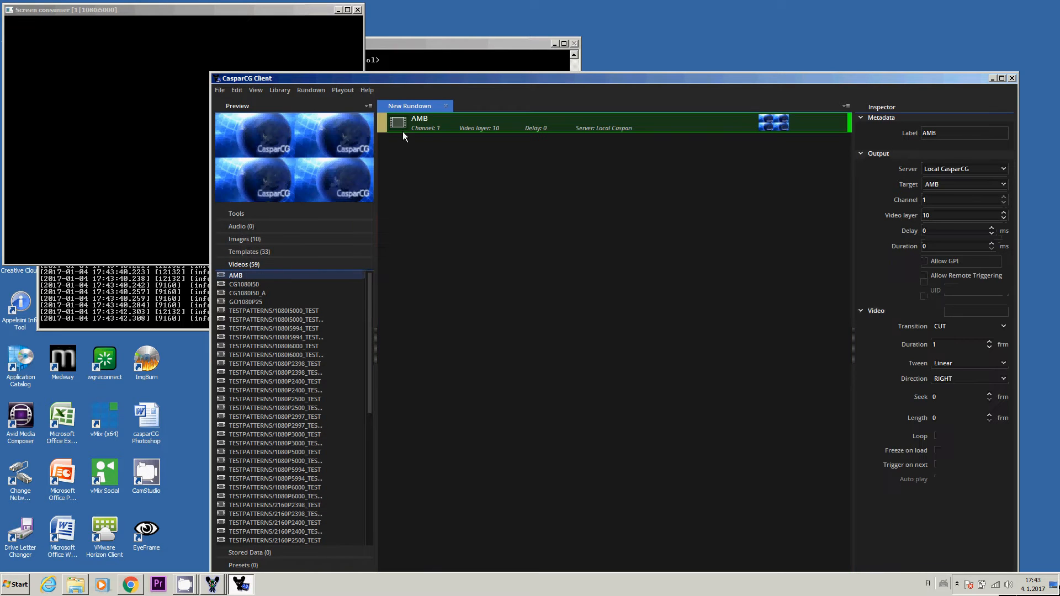
key("F2")
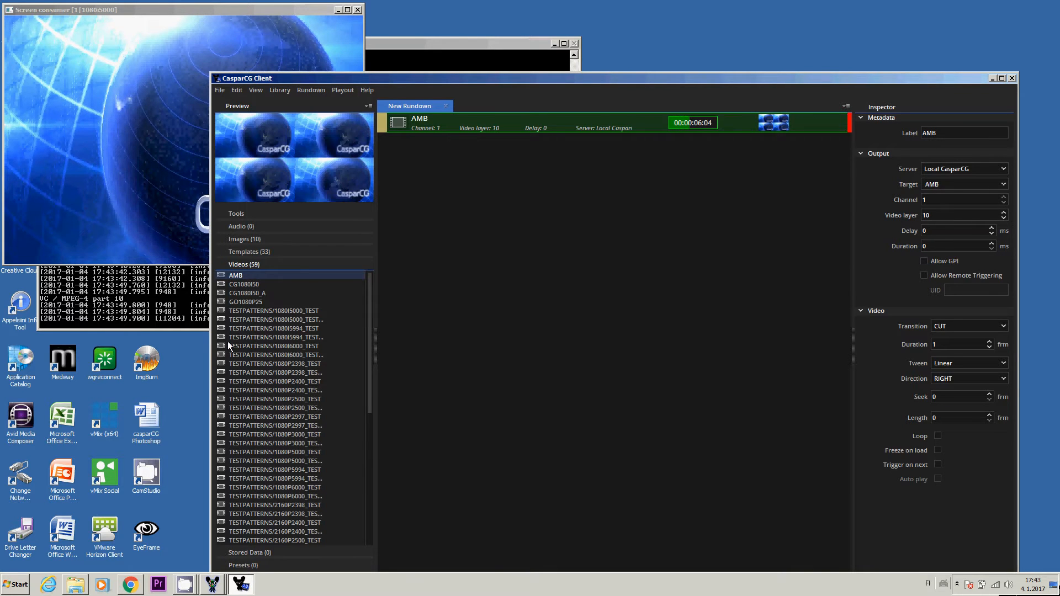
left_click(270, 251)
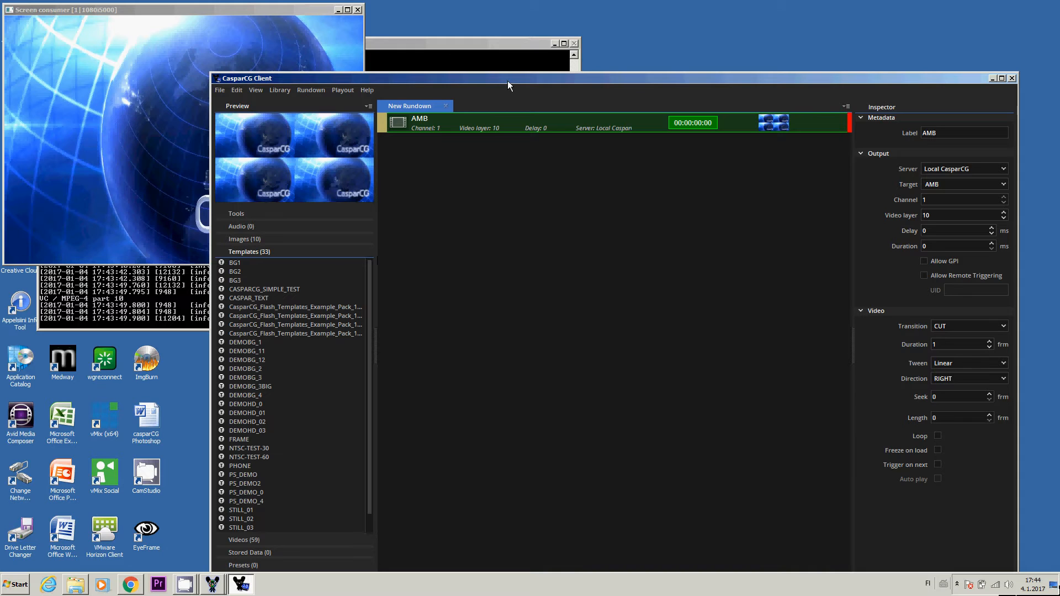
Step: Start Adobe Photoshop CC 2015.5 and open the recent file BG_PNG.png
left_click(19, 589)
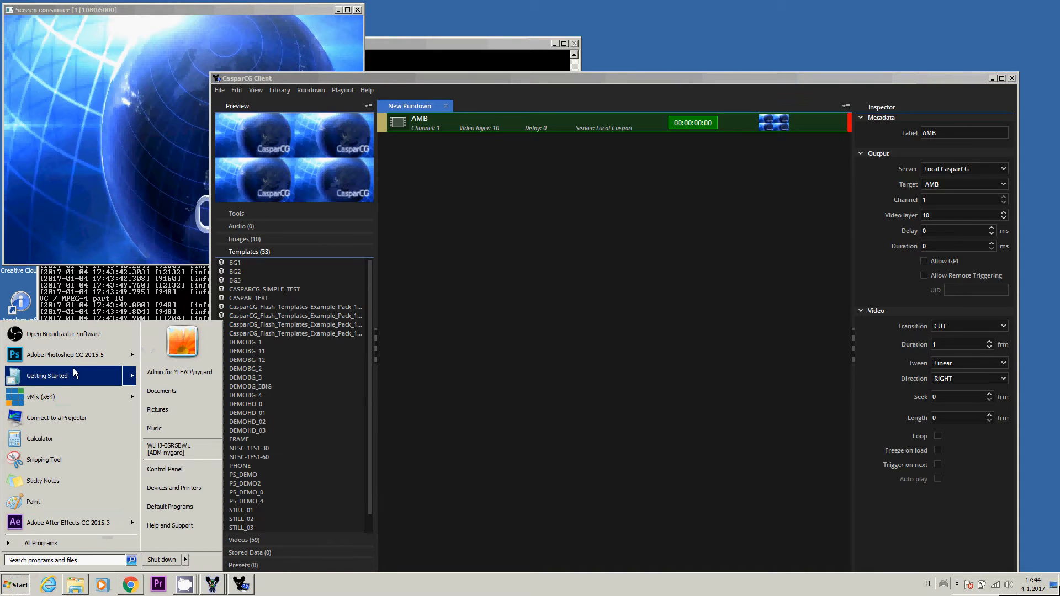
left_click(75, 350)
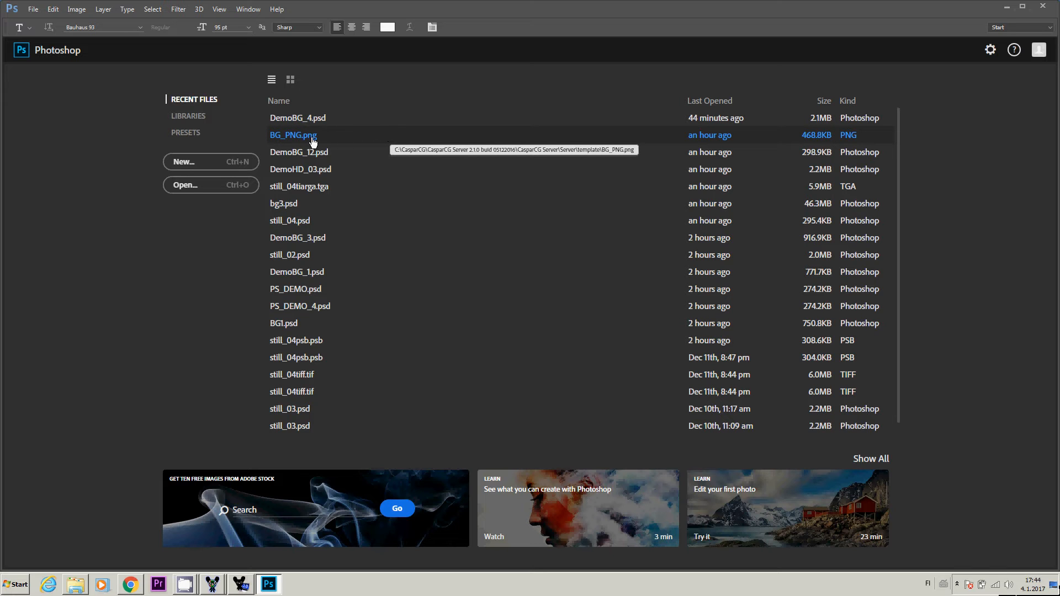
left_click(302, 140)
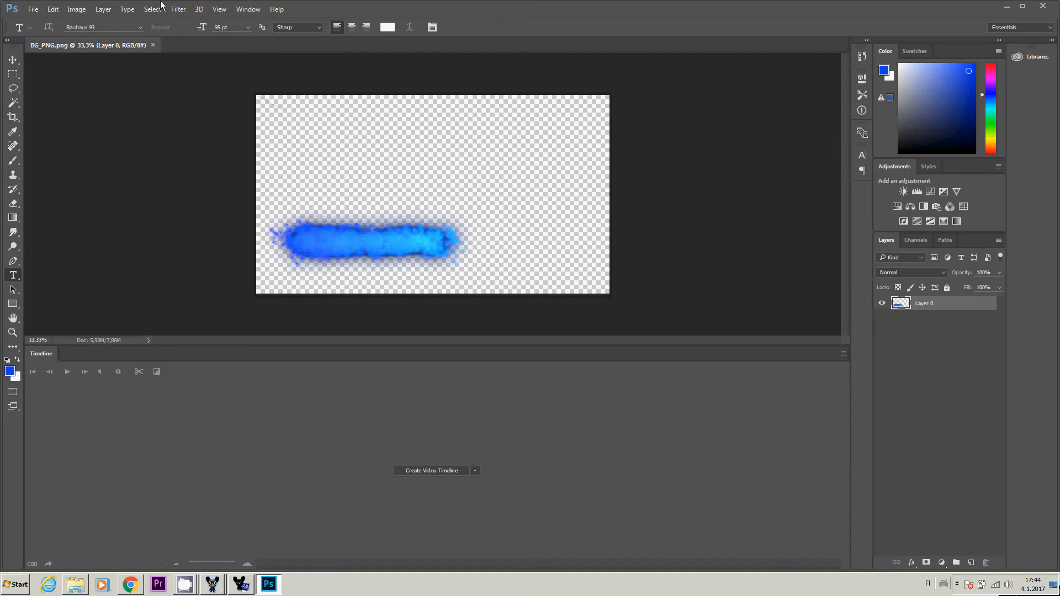
Step: Create a video timeline for the image and return the playhead to the first frame
left_click(252, 11)
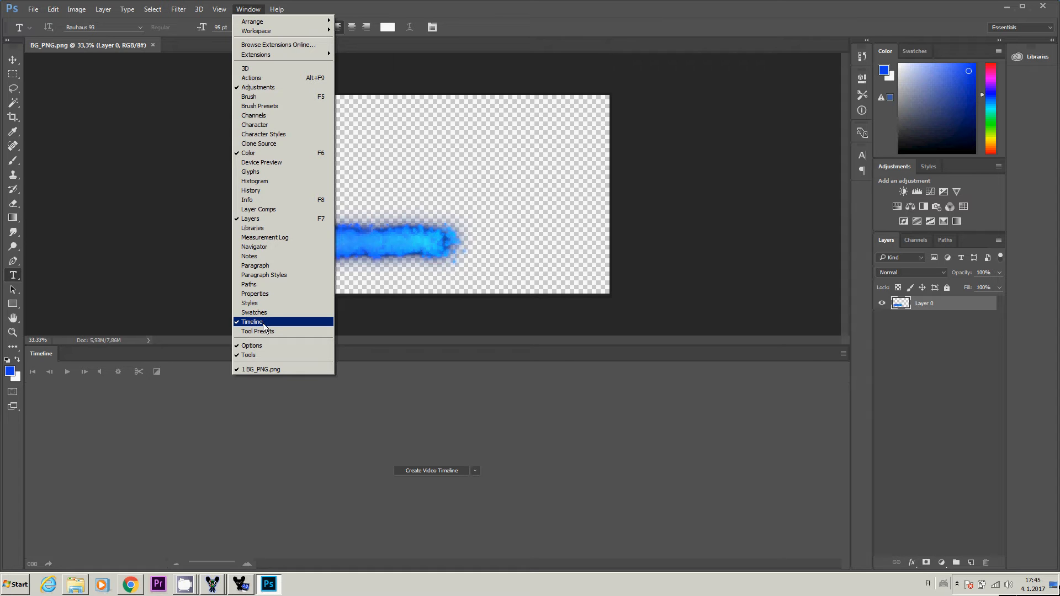
left_click(446, 470)
left_click(445, 470)
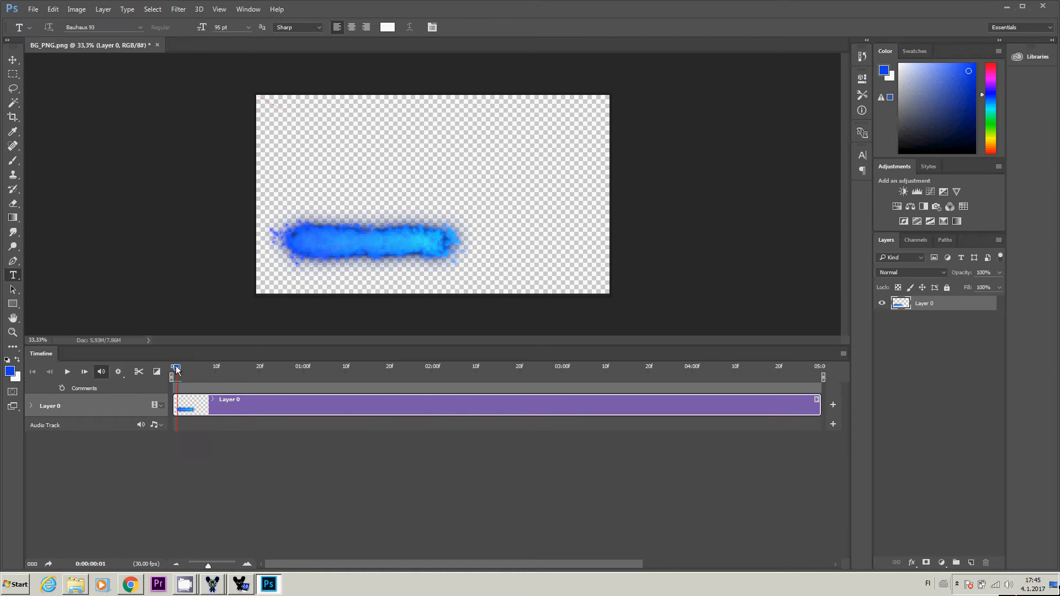
mouse_move(172, 375)
left_mouse_down()
mouse_move(576, 421)
mouse_move(823, 403)
mouse_move(568, 438)
mouse_move(165, 379)
left_mouse_up()
Step: Rename Layer 0 to BG and shorten its expanded timeline clip to about 3 seconds
double_click(932, 304)
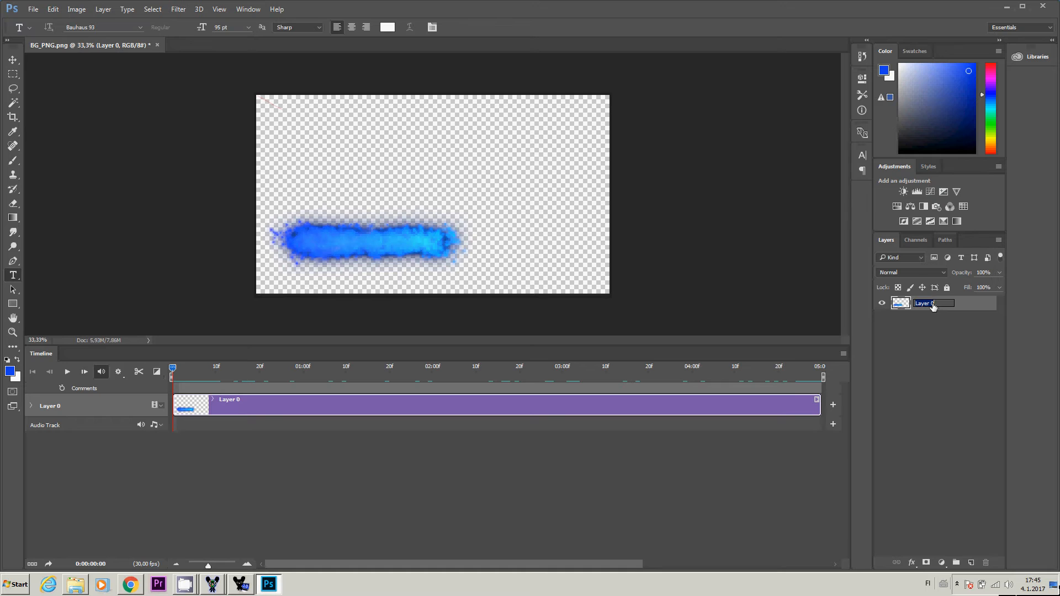
type("BG")
key("Return")
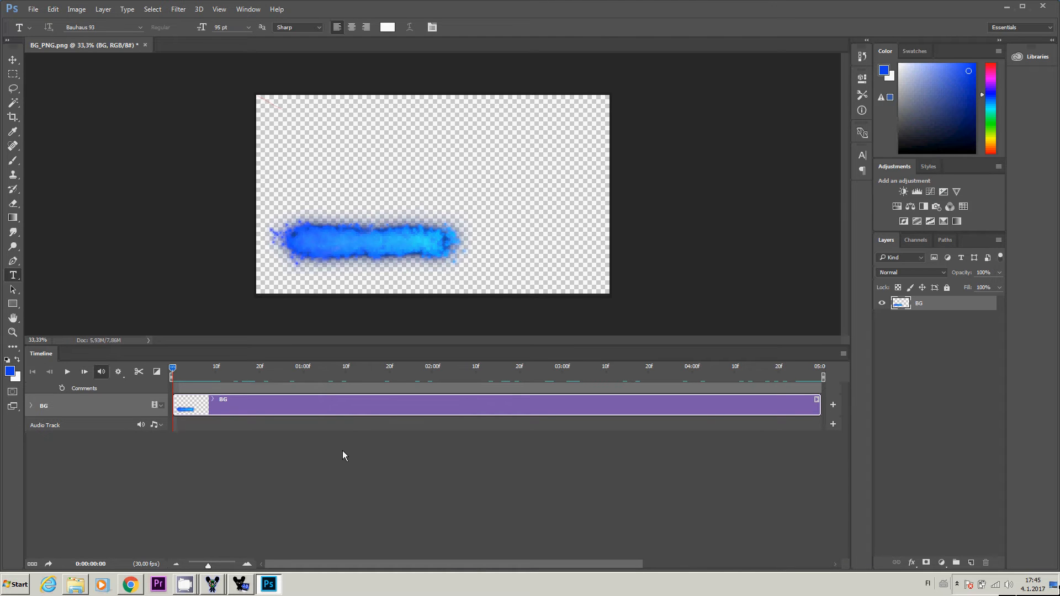
left_click(31, 406)
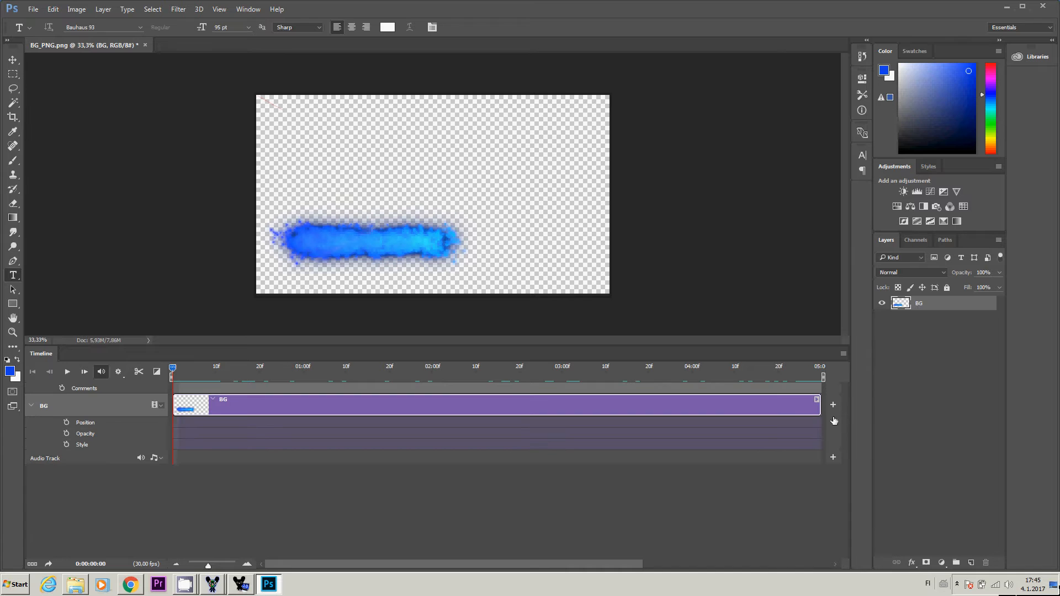
left_click_drag(820, 405, 566, 399)
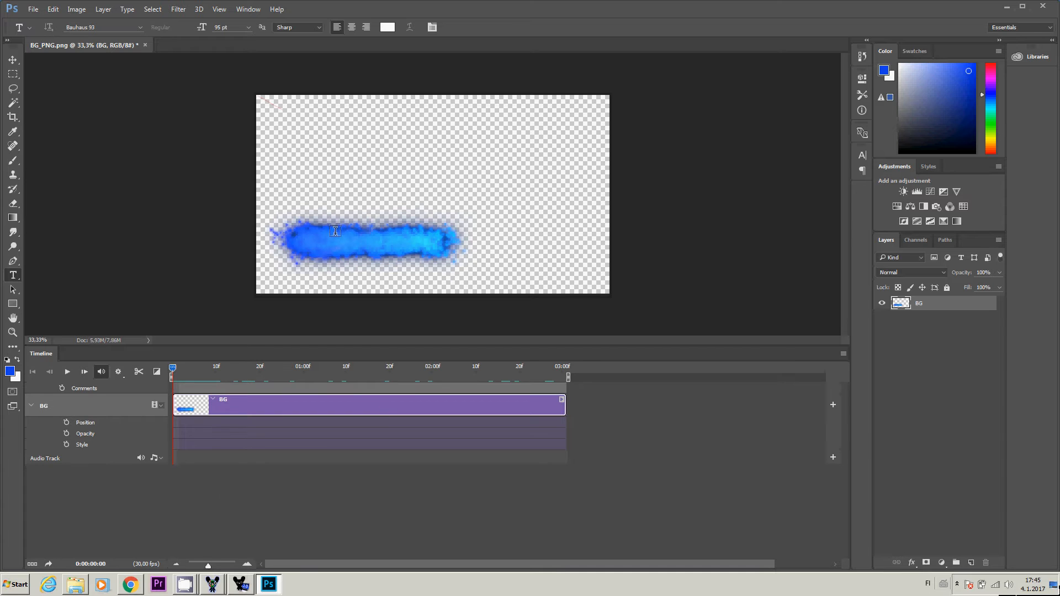
Step: Enable opacity animation on the BG layer and add opacity keyframes at 0, 1 and 2 seconds
left_click(66, 434)
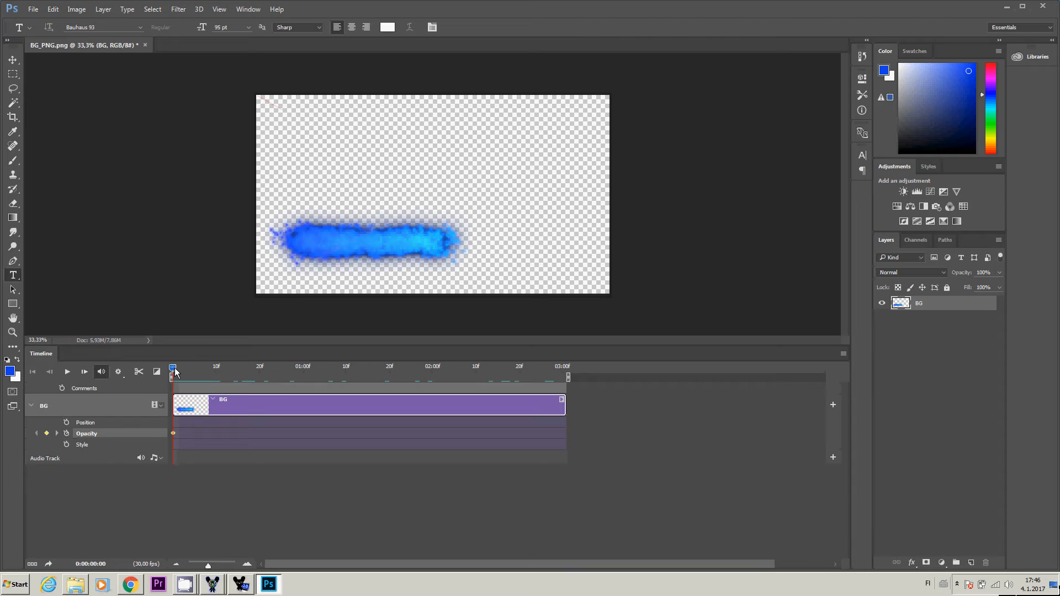
left_click_drag(175, 373, 305, 389)
left_click_drag(430, 377, 434, 378)
left_click(46, 433)
Step: Move to the clip's end at 3 seconds and lower BG's opacity there to about 45%
left_click_drag(433, 370, 564, 380)
left_click(999, 272)
left_click_drag(996, 282, 952, 283)
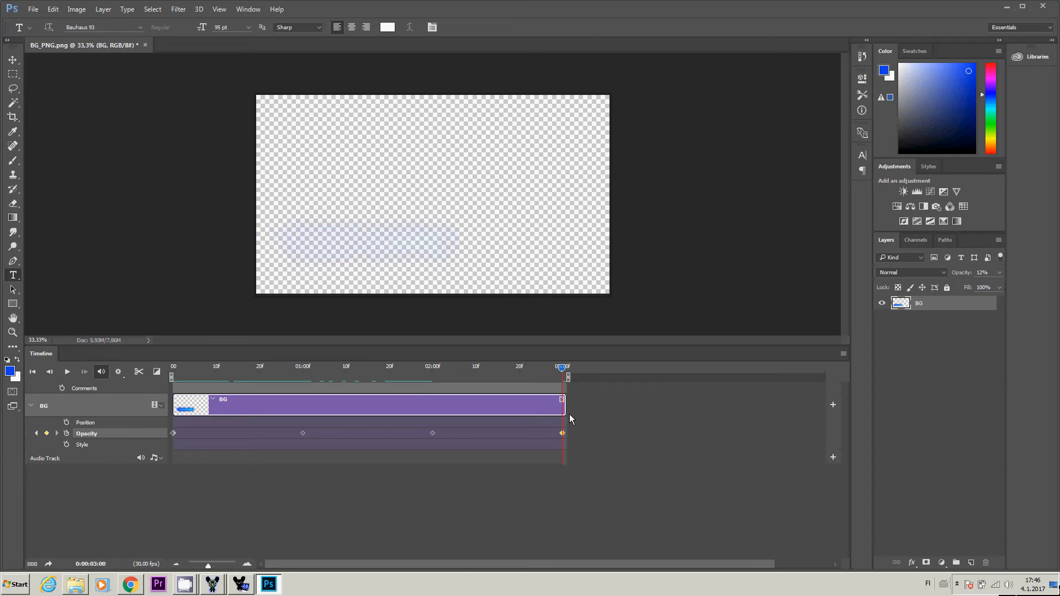
left_click(999, 272)
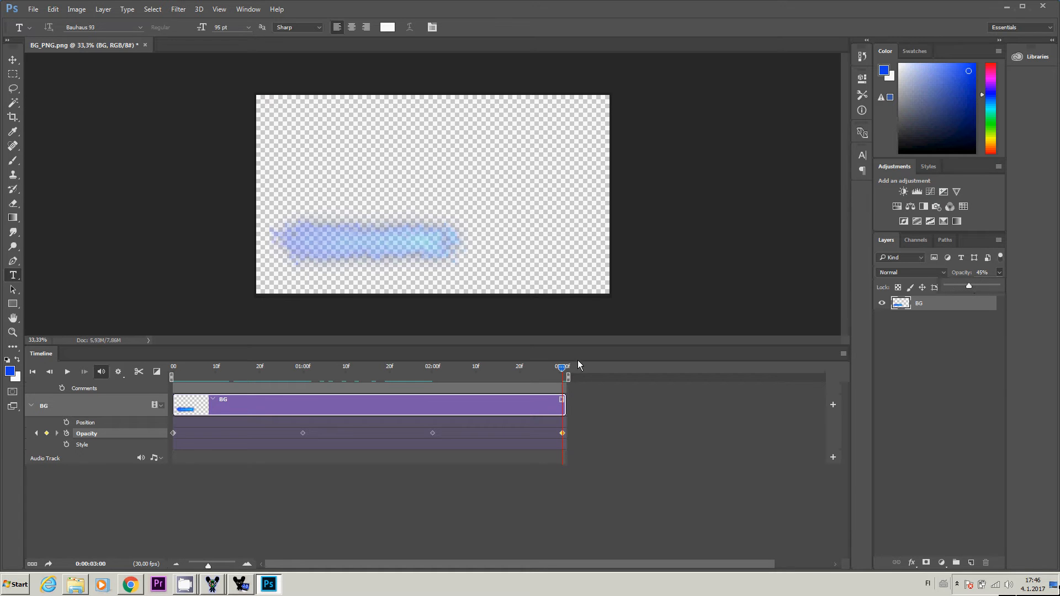
Step: Return the playhead to the first opacity keyframe and set BG's opacity to 0% there
left_click_drag(562, 367, 200, 367)
left_click(173, 433)
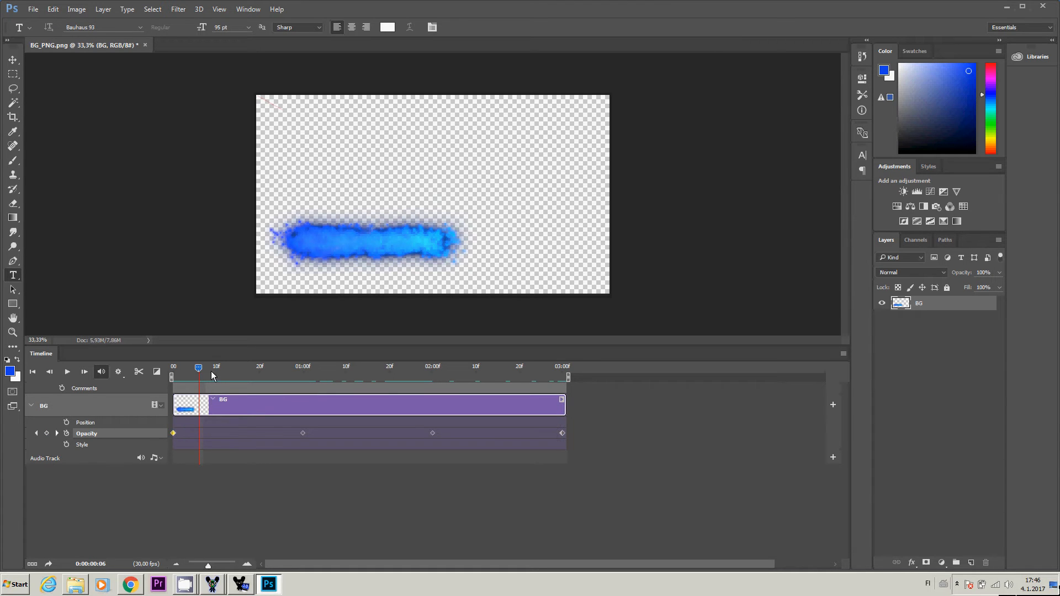
left_click_drag(197, 368, 171, 373)
left_click(1001, 274)
left_click_drag(997, 286, 934, 289)
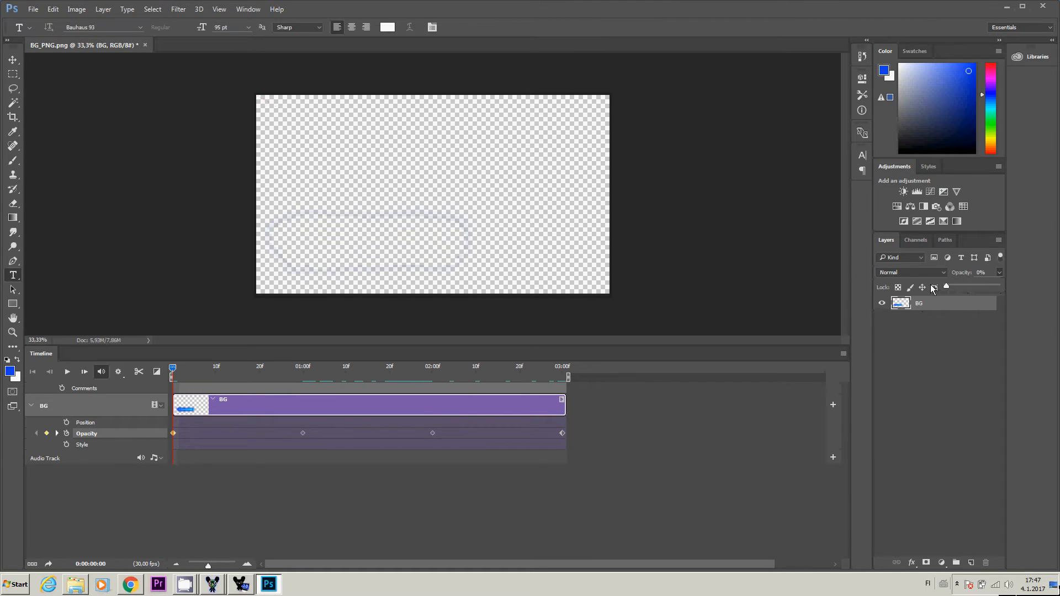
Step: Enable position animation on the BG layer and add position keyframes at 2 and 3 seconds
left_click(181, 368)
left_click_drag(184, 372, 311, 380)
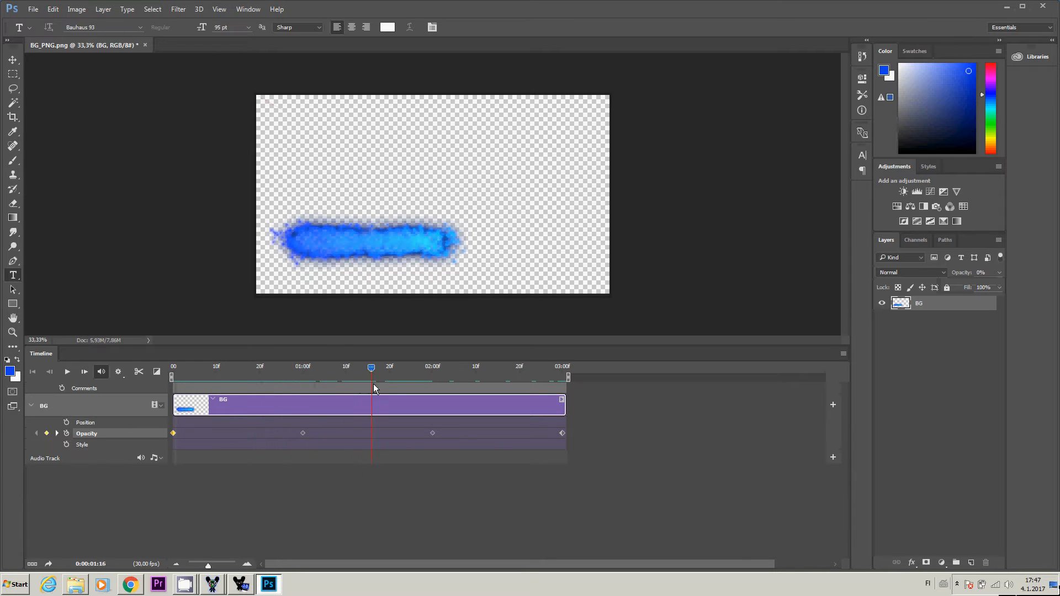
left_click_drag(400, 386, 431, 393)
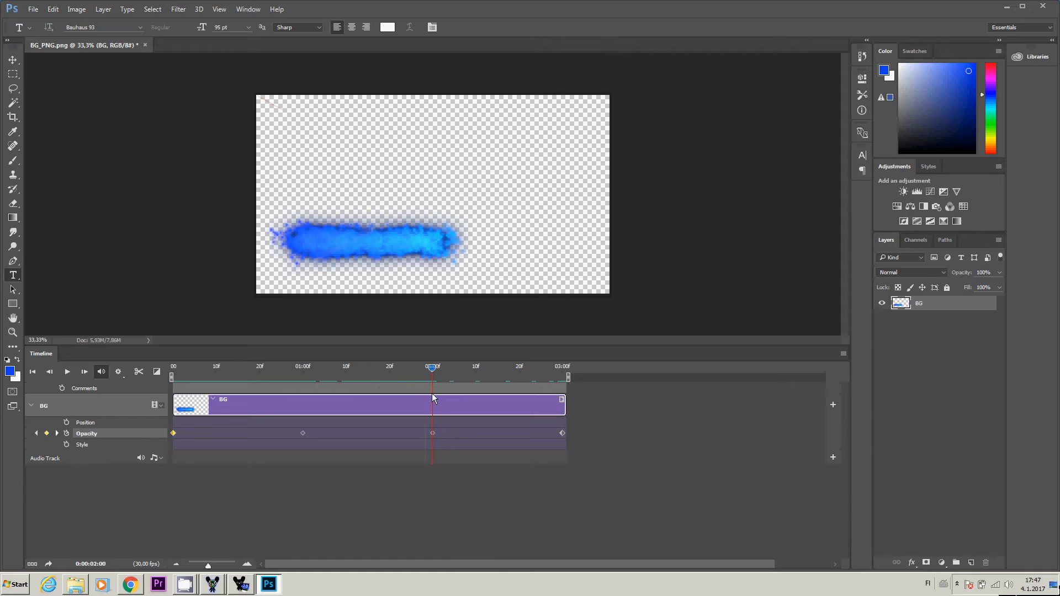
left_click(67, 422)
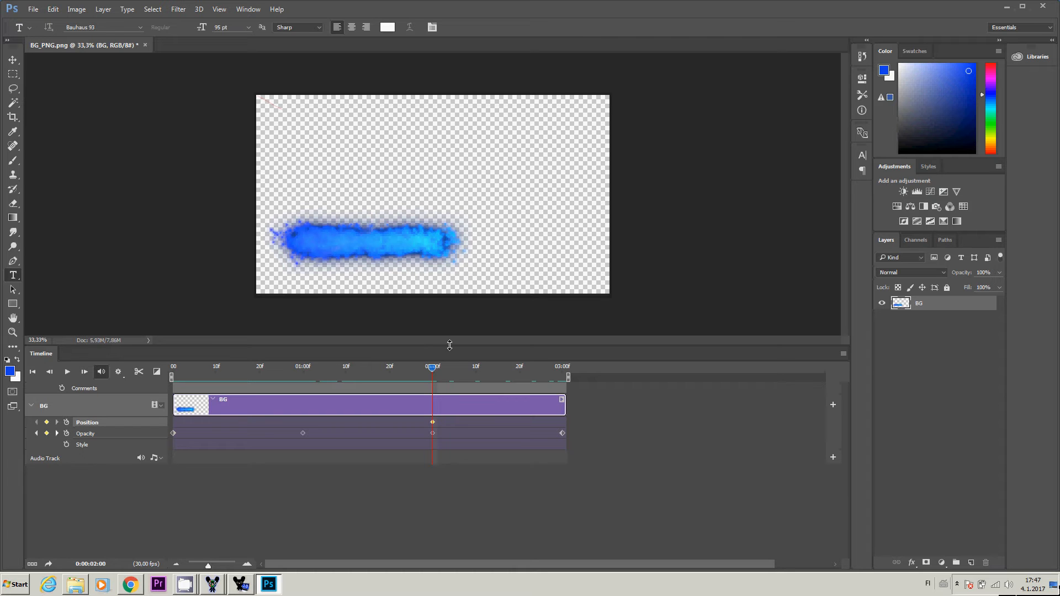
left_click_drag(436, 374, 562, 374)
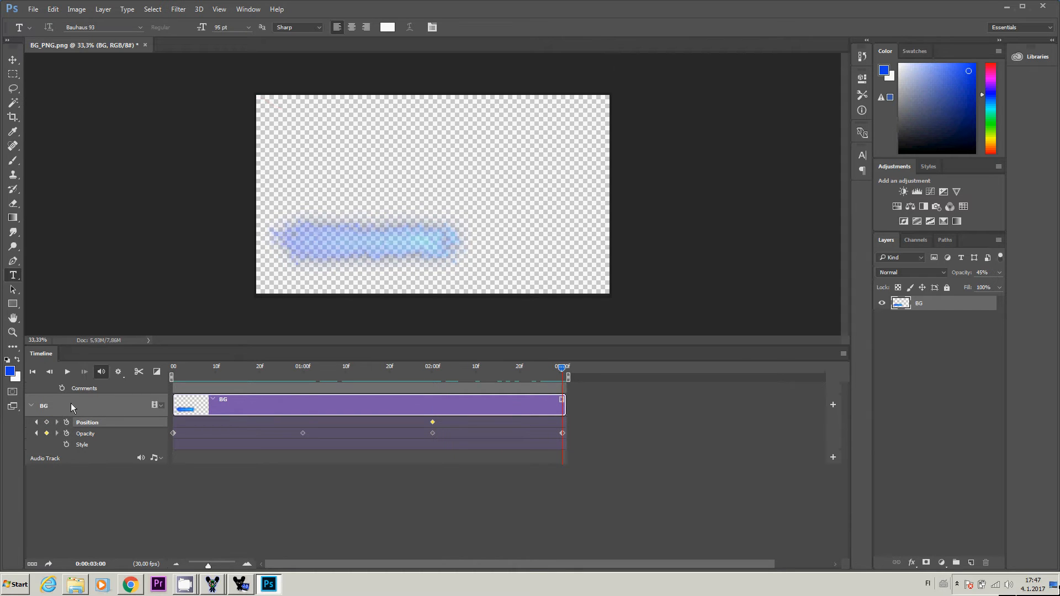
left_click(47, 423)
Step: At the 3-second keyframe, nudge the BG artwork straight down until it is almost entirely below the canvas
left_click(13, 59)
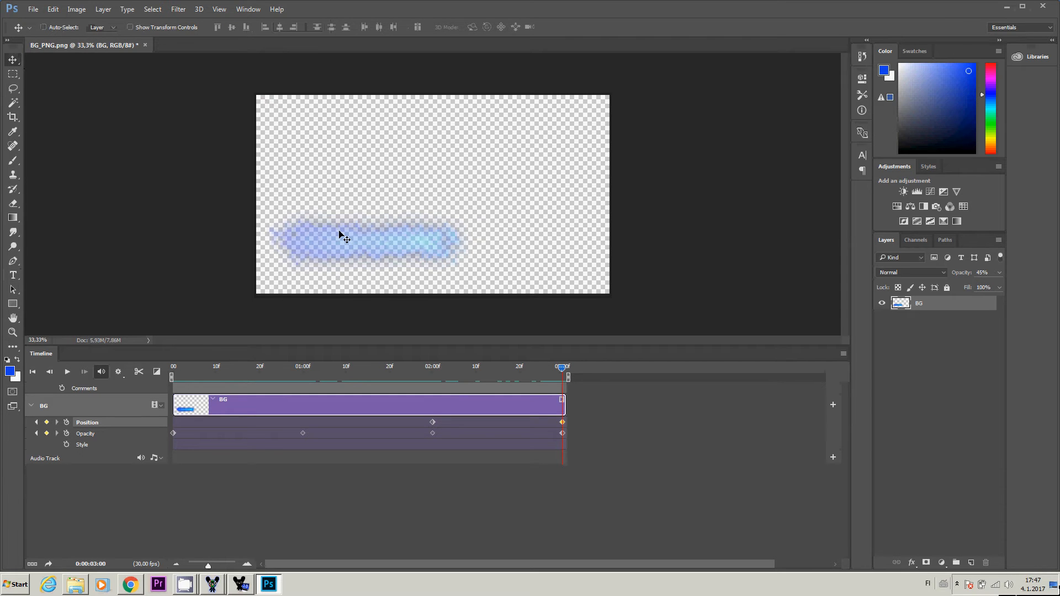
key("shift+Down")
key("shift+Down")
key("shift+Down")
key("shift+Down")
key("shift+Down")
key("shift+Down")
key("shift+Down")
key("shift+Down")
key("shift+Down")
key("shift+Down")
key("shift+Down")
key("shift+Down")
key("shift+Down")
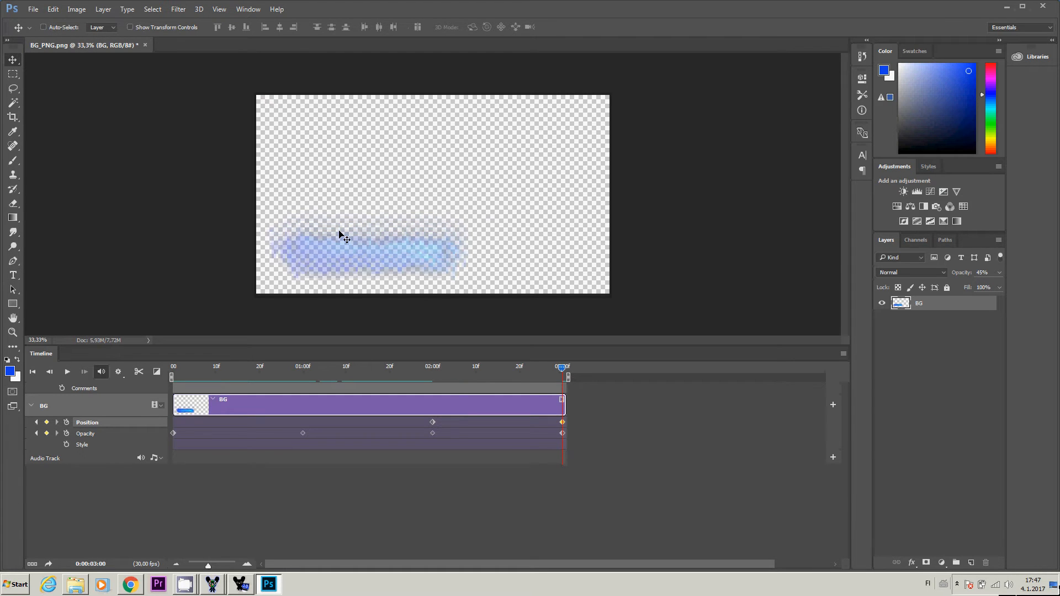
key("shift+Down")
key("shift+Down")
key("shift+Down")
key("shift+Down")
key("shift+Down")
key("shift+Down")
key("shift+Down")
key("shift+Down")
key("shift+Down")
key("shift+Down")
key("shift+Down")
key("shift+Down")
key("shift+Down")
key("shift+Down")
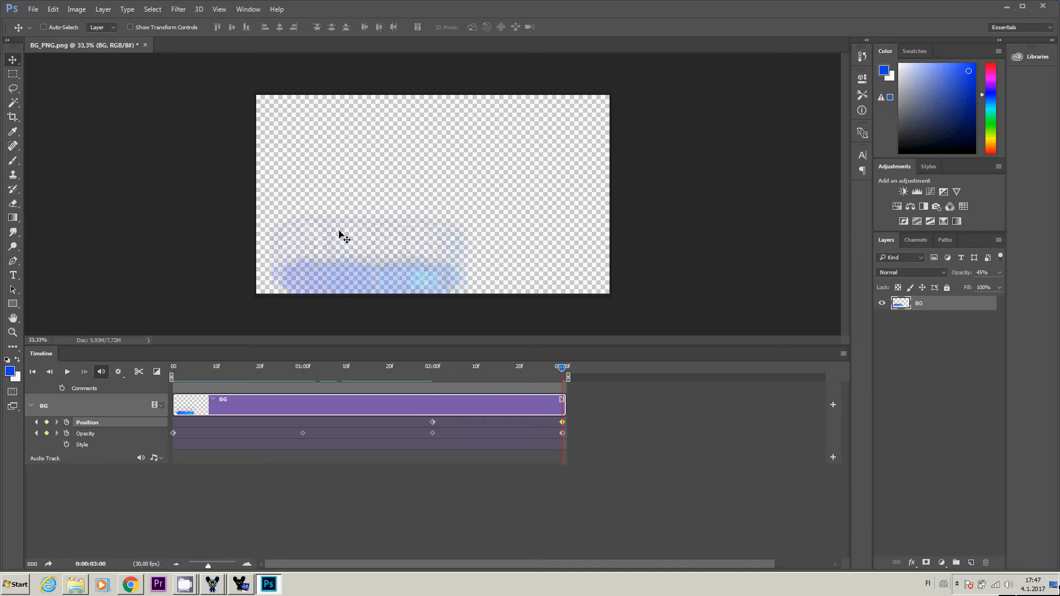
key("shift+Down")
key("shift+Down")
key("shift+Down")
key("shift+Down")
key("shift+Down")
key("shift+Down")
key("shift+Down")
key("shift+Down")
key("shift+Down")
key("shift+Down")
key("shift+Down")
key("shift+Down")
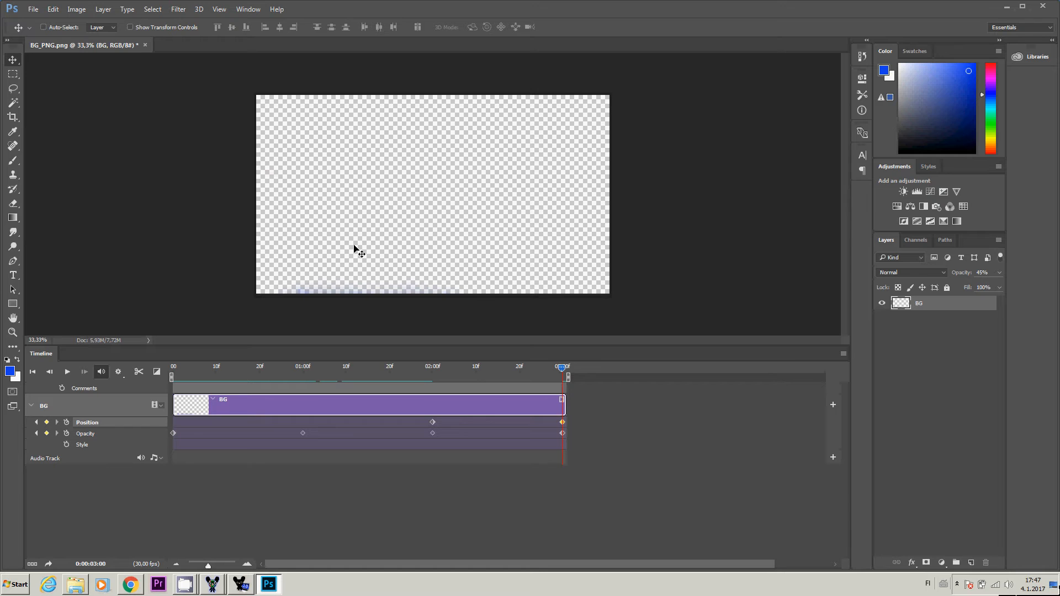
Step: Scrub back through the timeline to preview BG's animation and return the playhead to the start
mouse_move(562, 367)
left_mouse_down()
mouse_move(170, 367)
mouse_move(394, 368)
mouse_move(436, 378)
mouse_move(562, 368)
mouse_move(339, 405)
mouse_move(658, 382)
mouse_move(450, 389)
mouse_move(569, 390)
left_mouse_up()
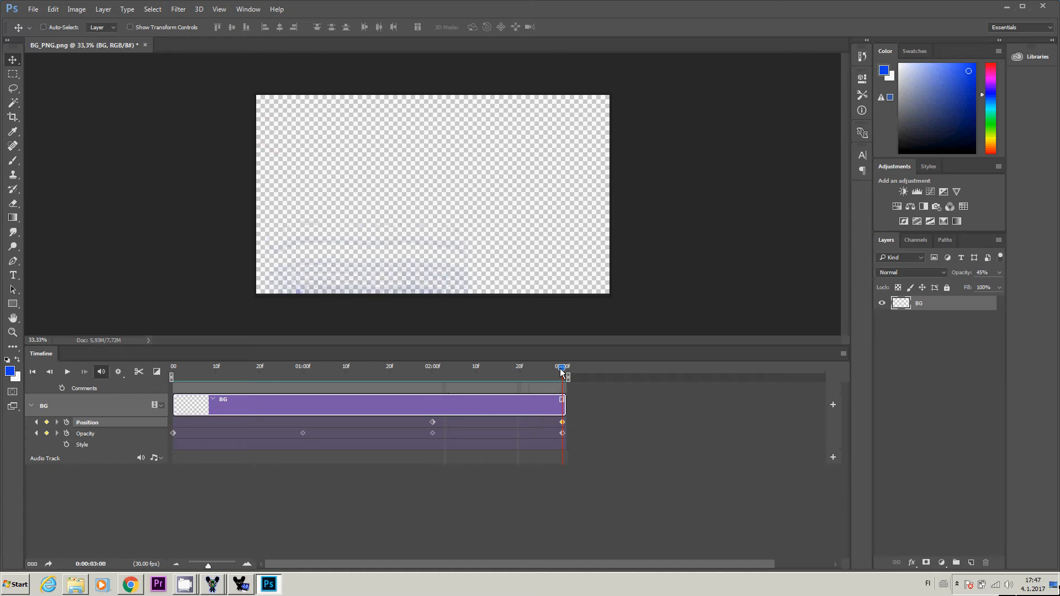
left_click_drag(562, 368, 303, 375)
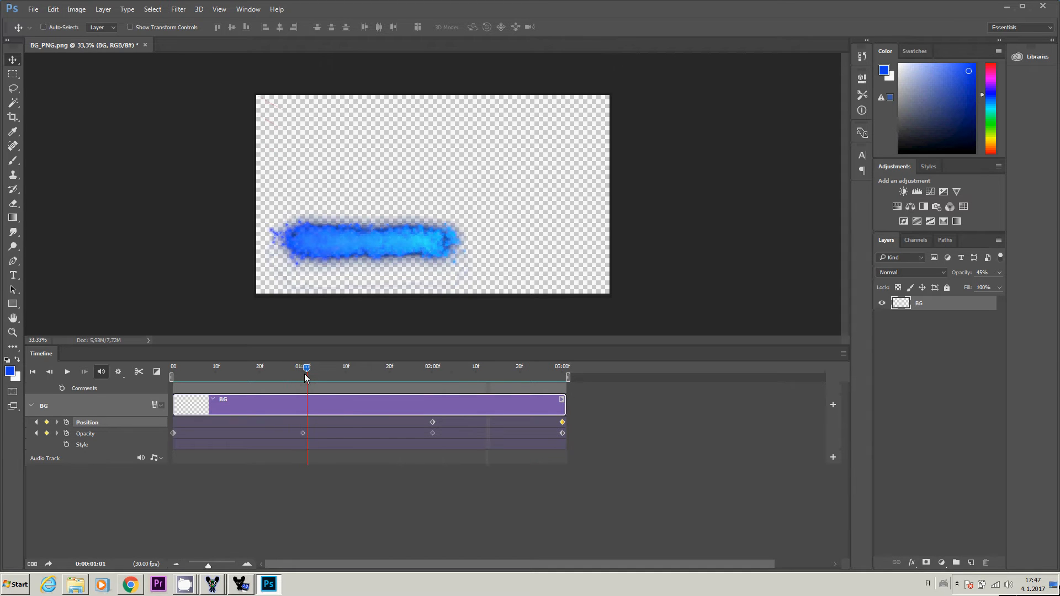
left_click_drag(303, 375, 165, 379)
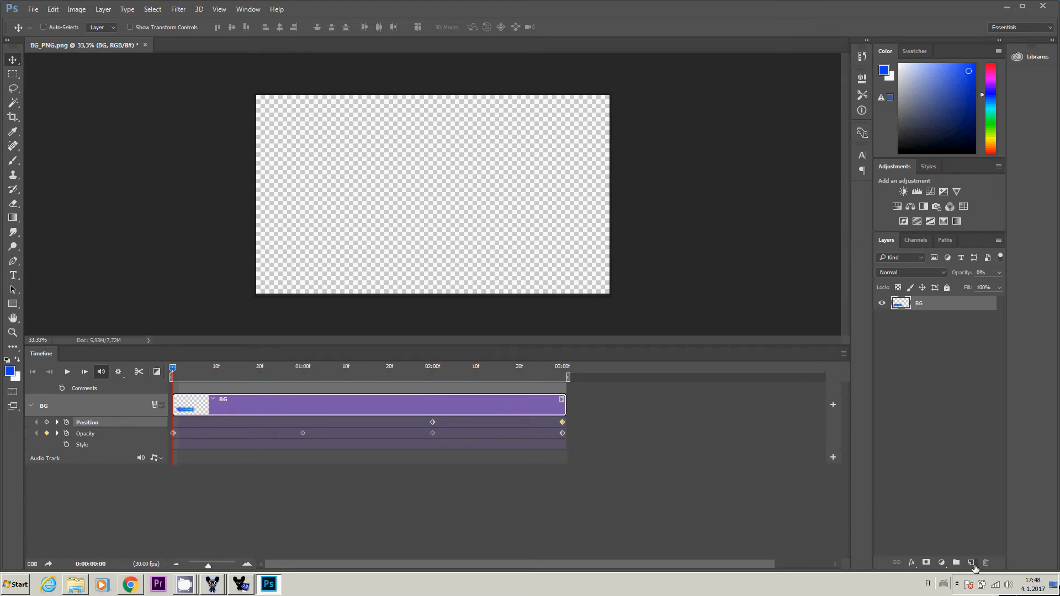
Step: Add two new layers above BG, naming the lower one f1 and the upper one f0
left_click(971, 563)
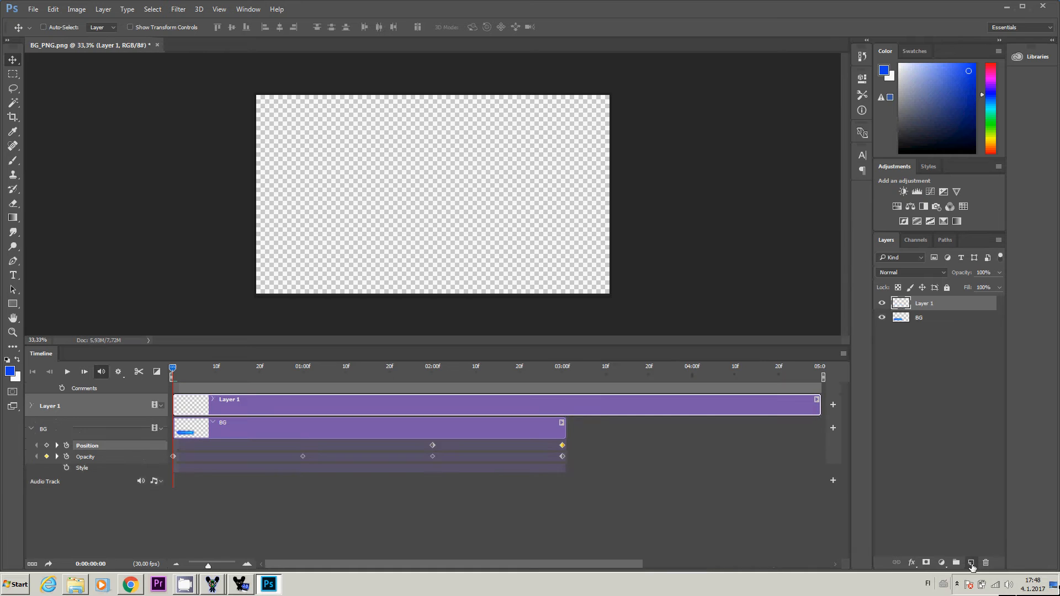
left_click(971, 564)
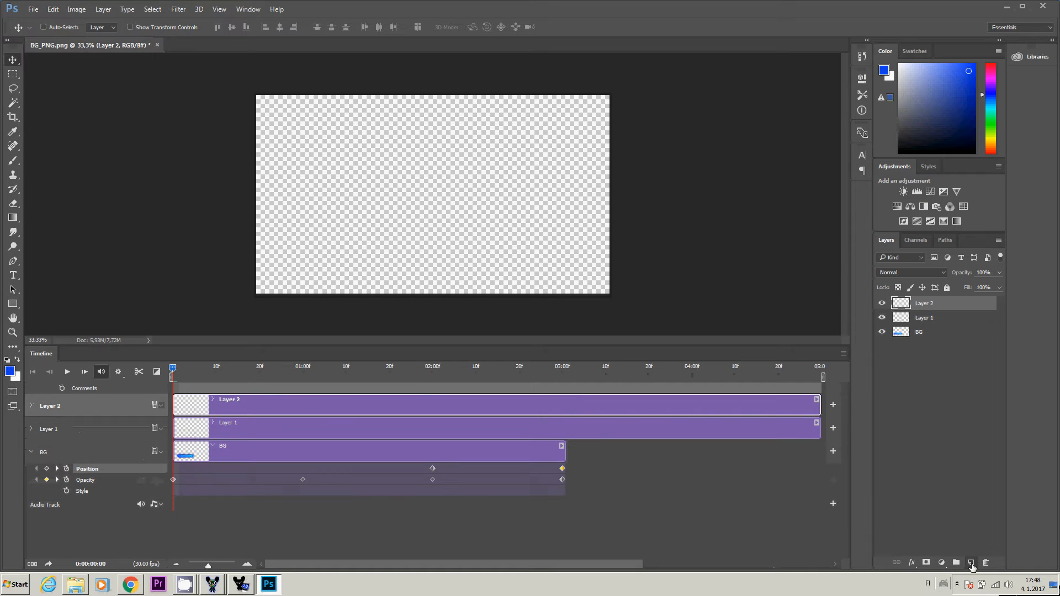
double_click(927, 319)
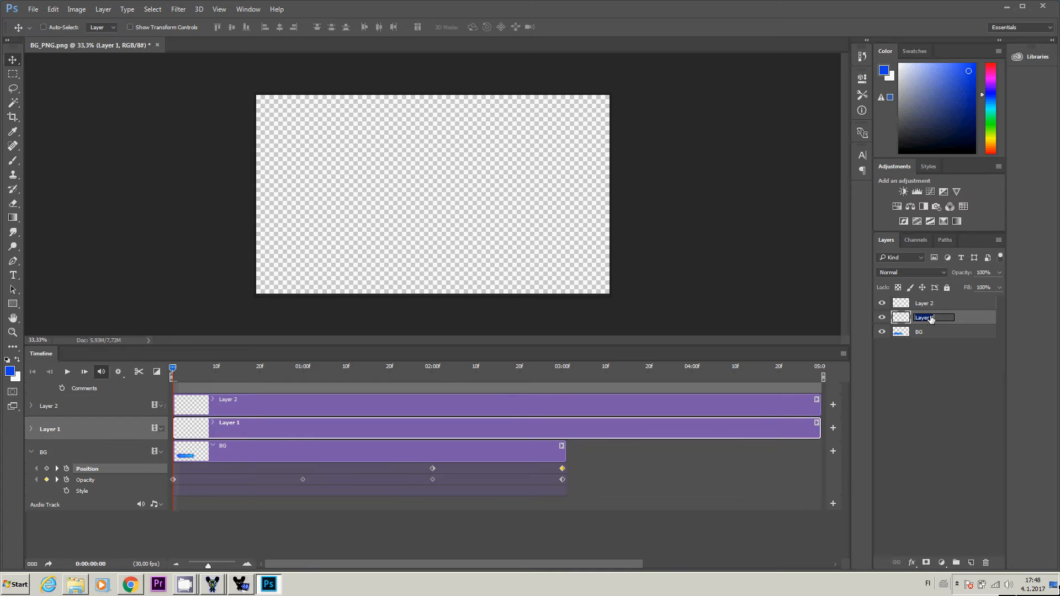
type("f1")
double_click(956, 305)
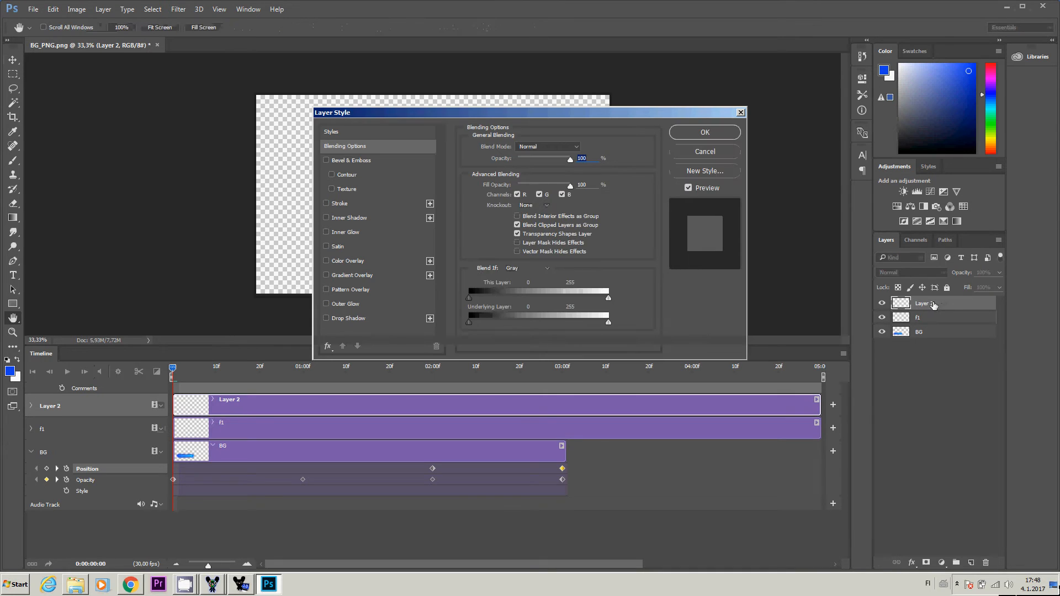
left_click(705, 152)
double_click(924, 304)
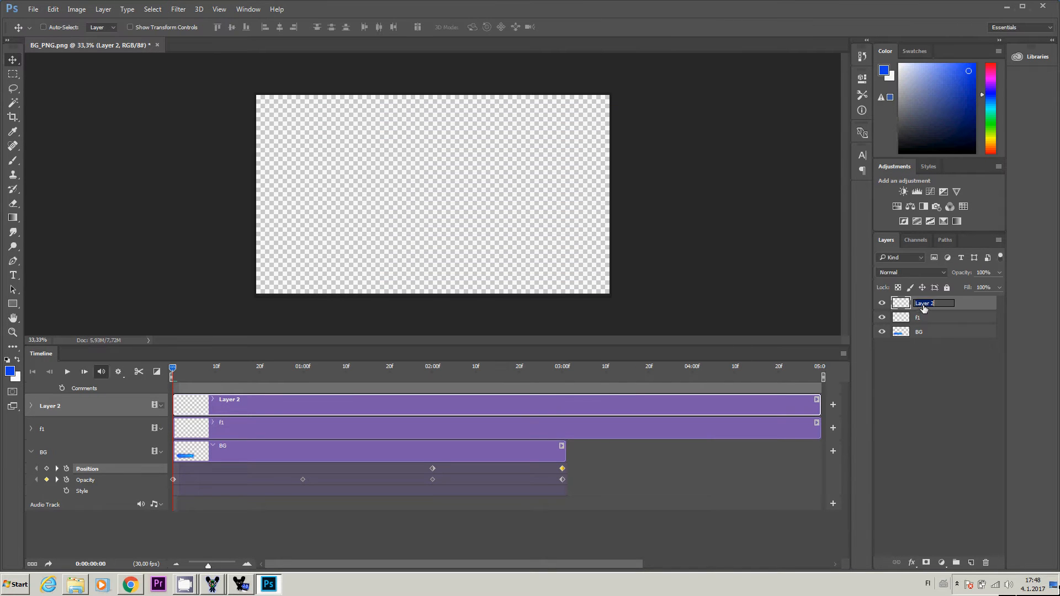
type("f0")
left_click(946, 427)
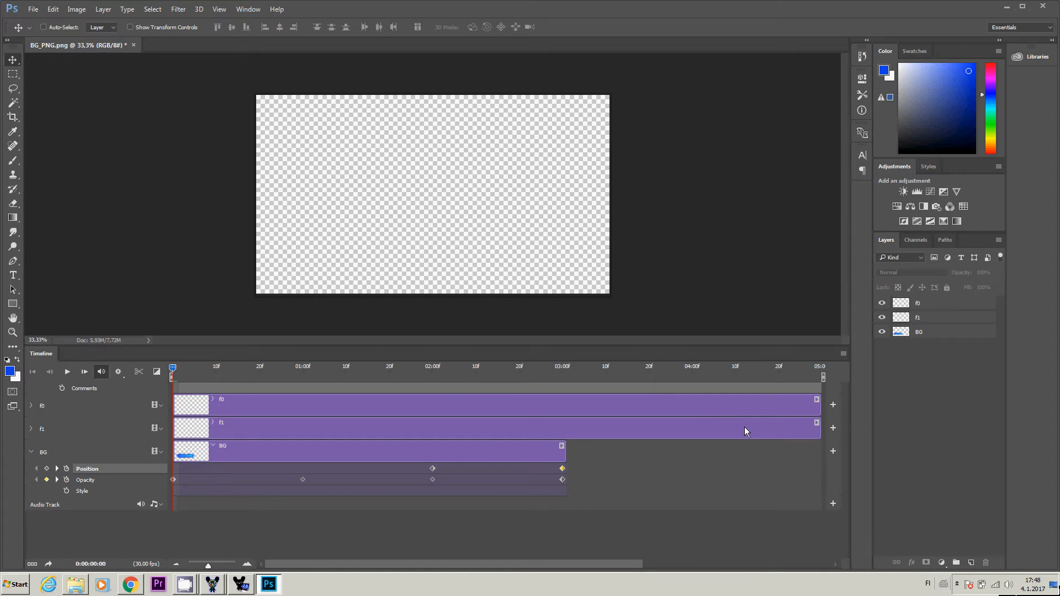
Step: Shorten the f1 and f0 timeline clips to about 3 seconds to match the BG clip
left_click_drag(819, 428, 566, 427)
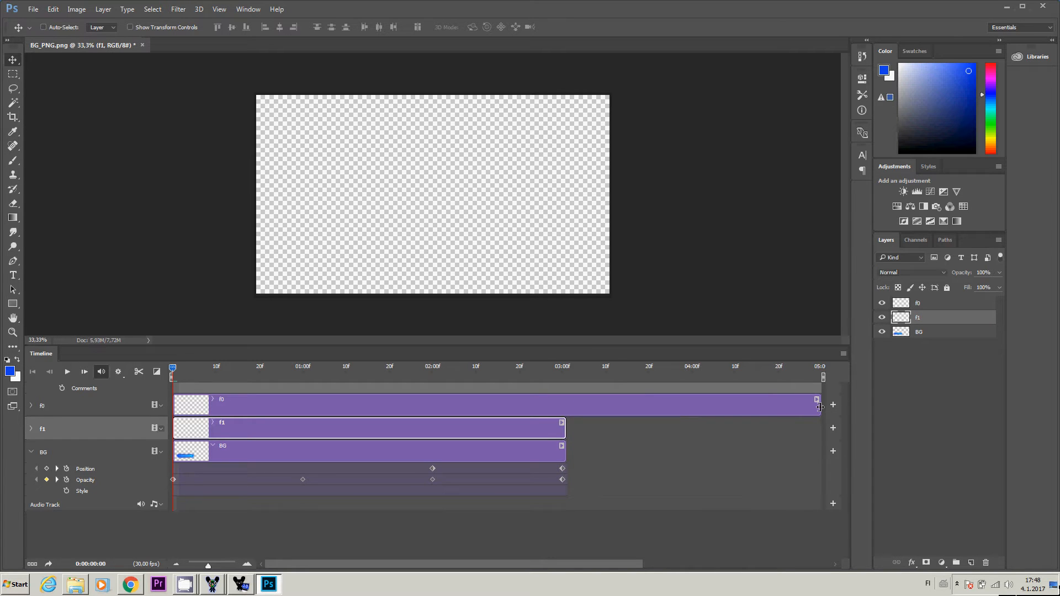
left_click_drag(820, 405, 570, 403)
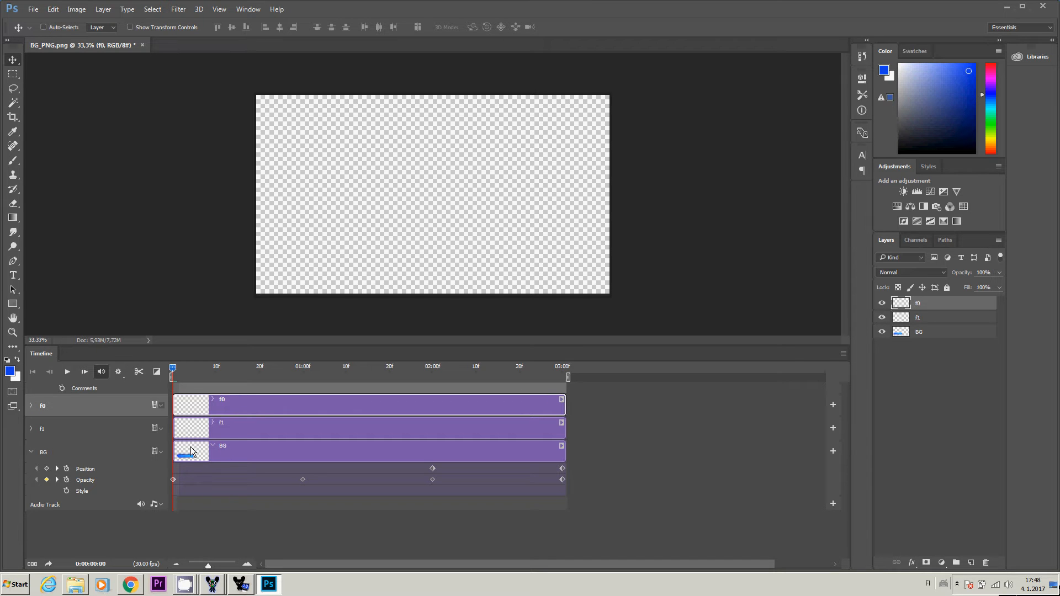
Step: At 1 second, add the text "Test of the Dude" on layer f0 in Bauhaus 93 at 95 pt over the blue background
left_click(177, 371)
left_click_drag(176, 372, 294, 378)
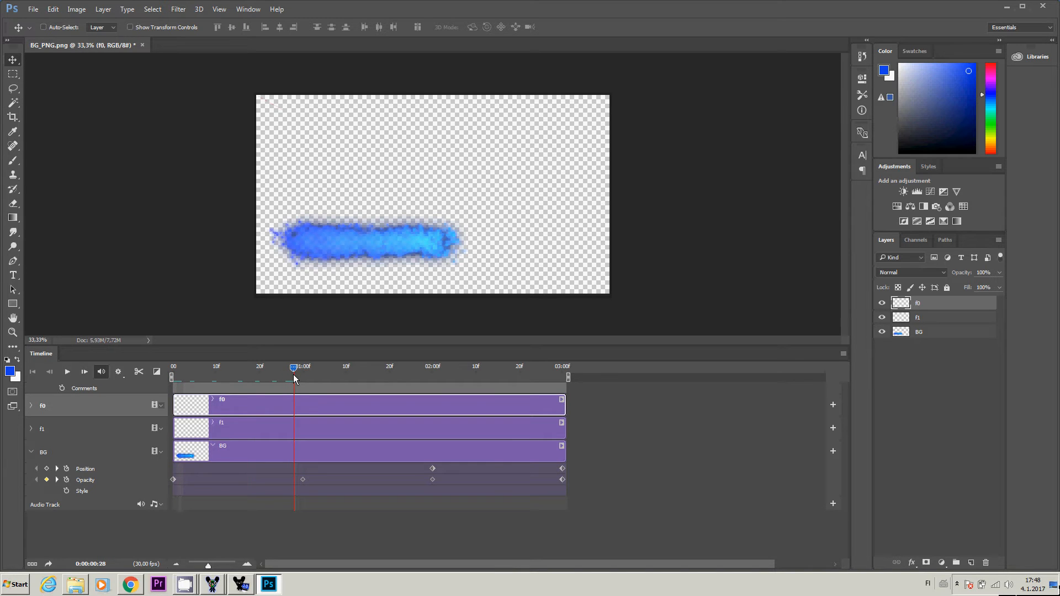
left_click(14, 279)
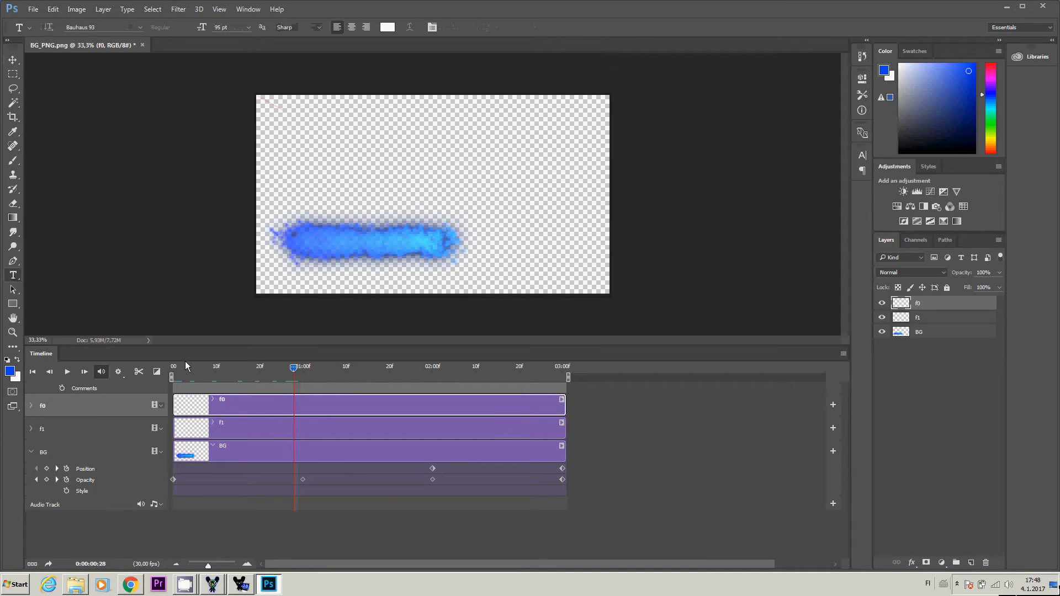
left_click_drag(294, 372, 304, 375)
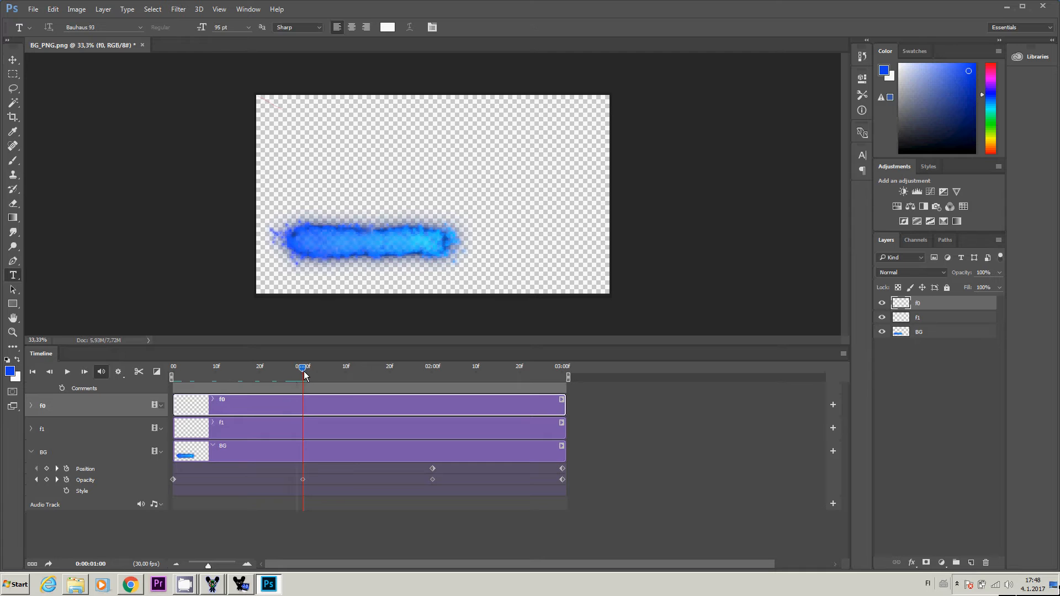
left_click(305, 238)
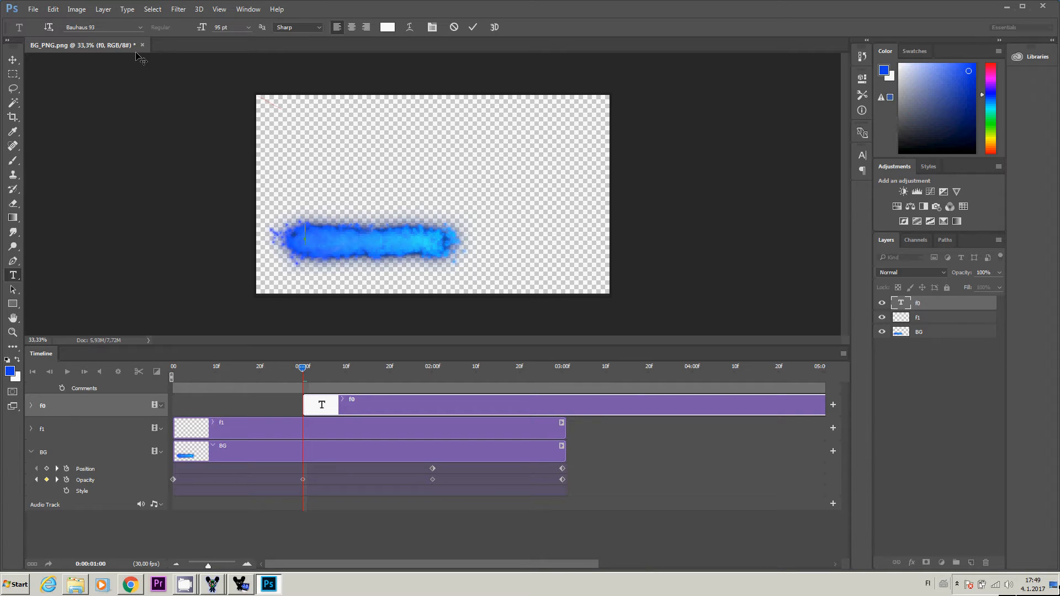
left_click(141, 27)
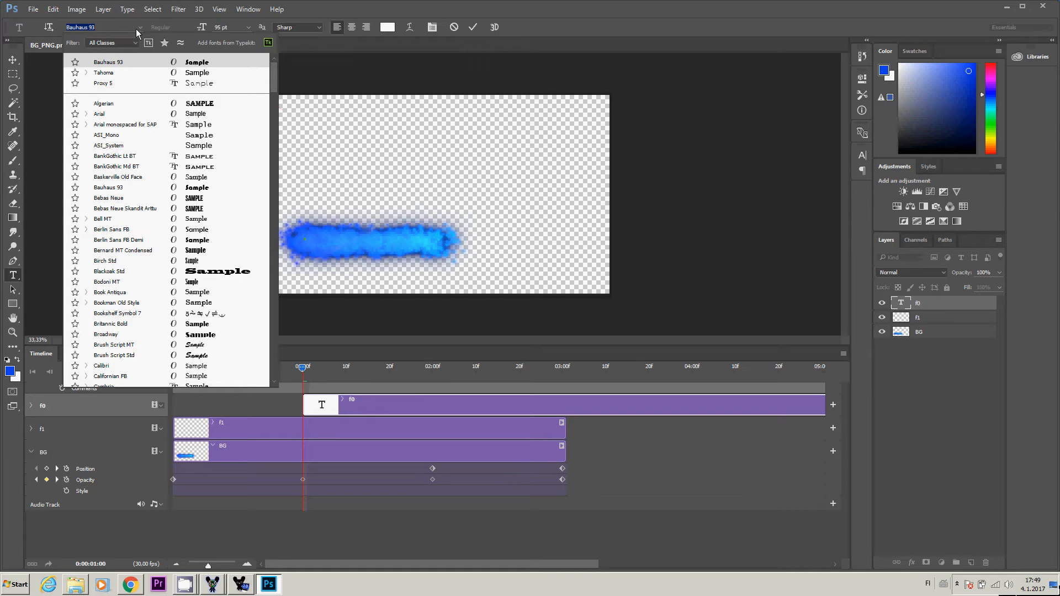
left_click(128, 65)
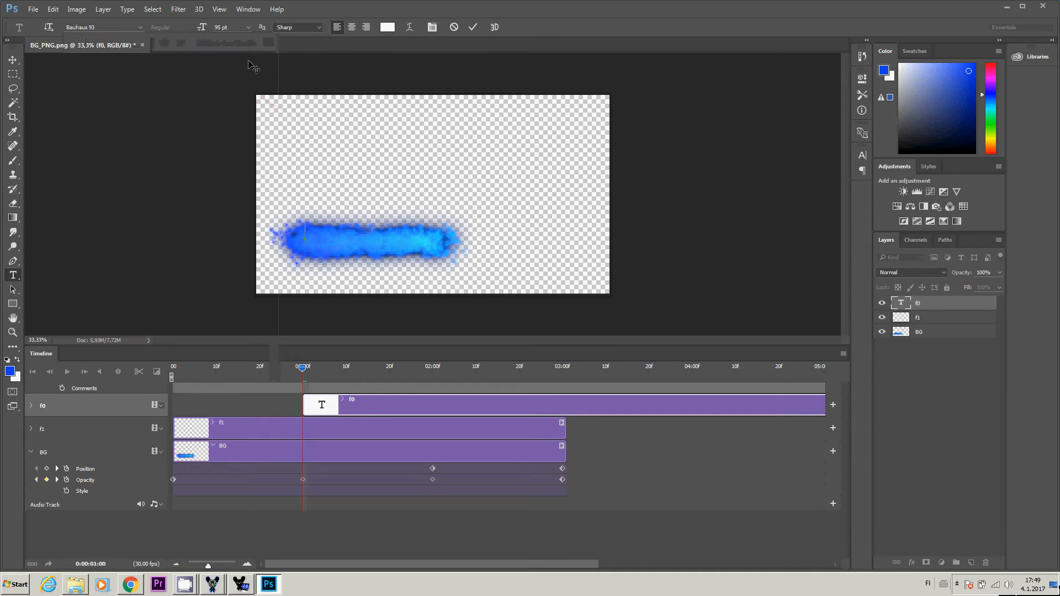
left_click(248, 28)
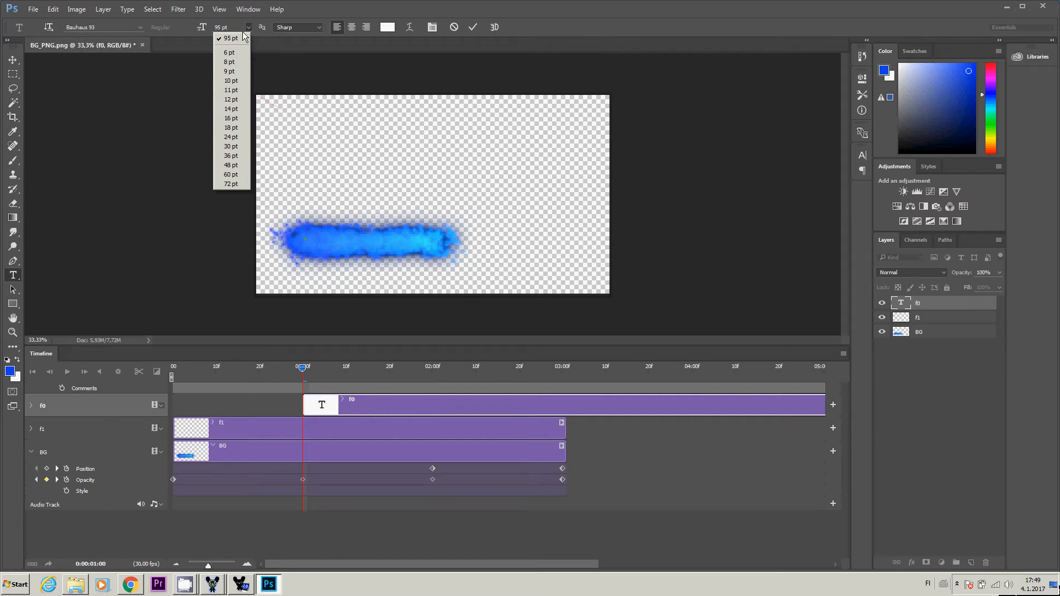
left_click(228, 27)
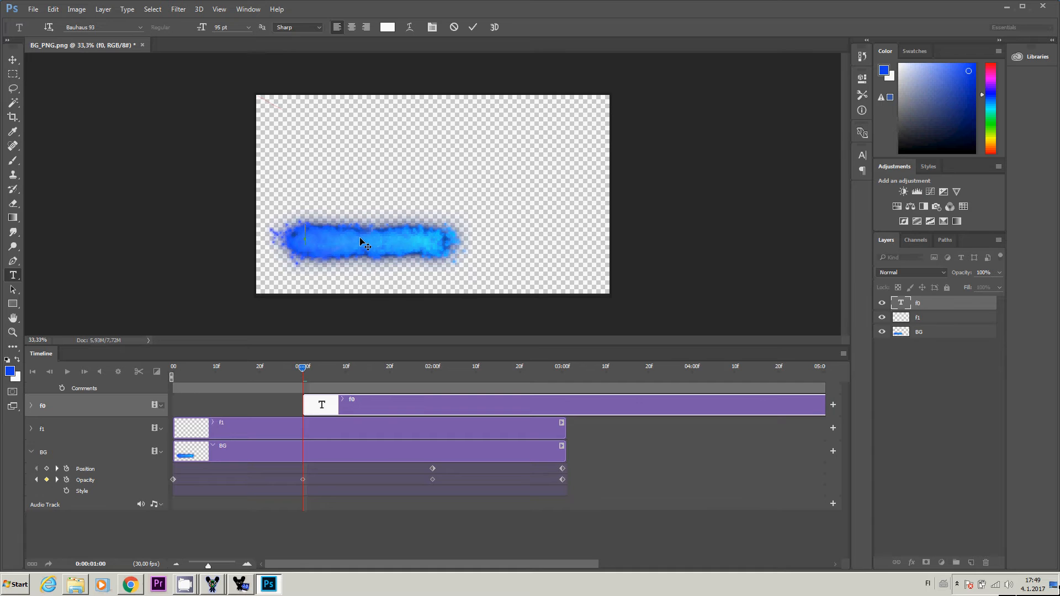
type("Test of the Dude")
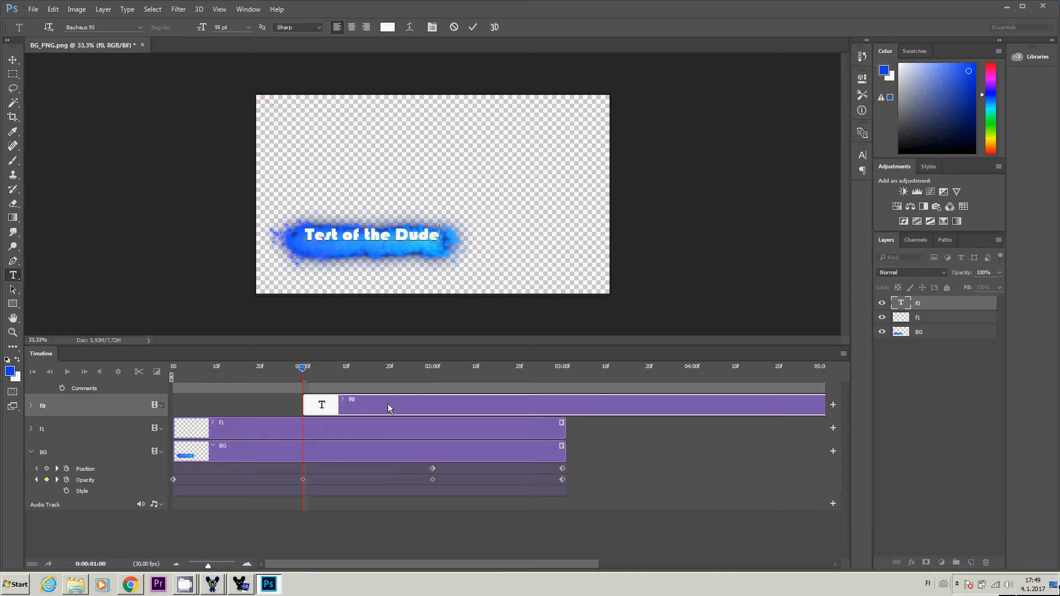
Step: On layer f1, add the text "Test of the Girl" at 60 pt below the first text line
left_click(287, 431)
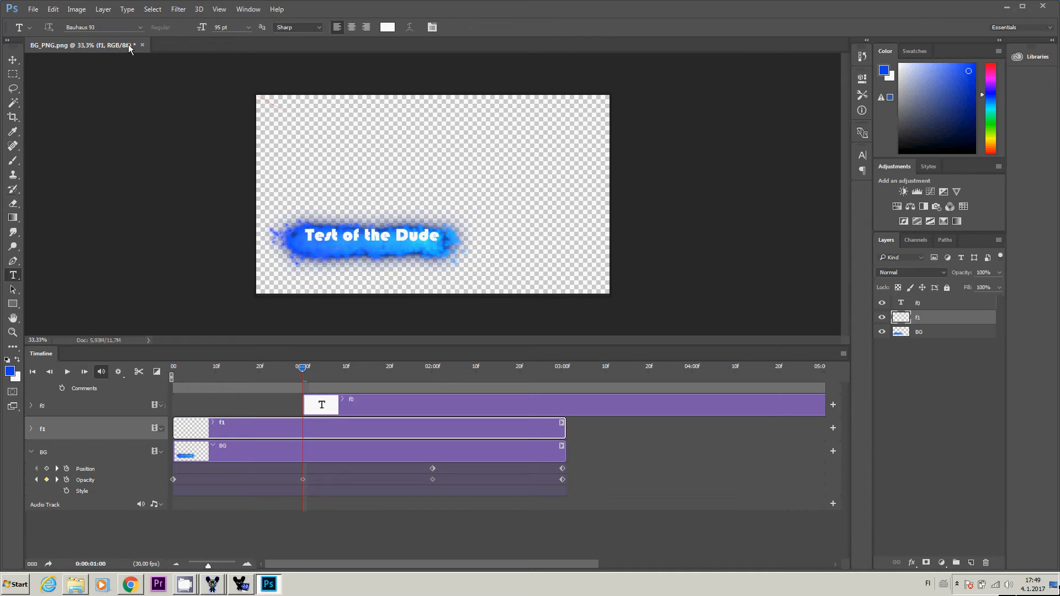
left_click(317, 250)
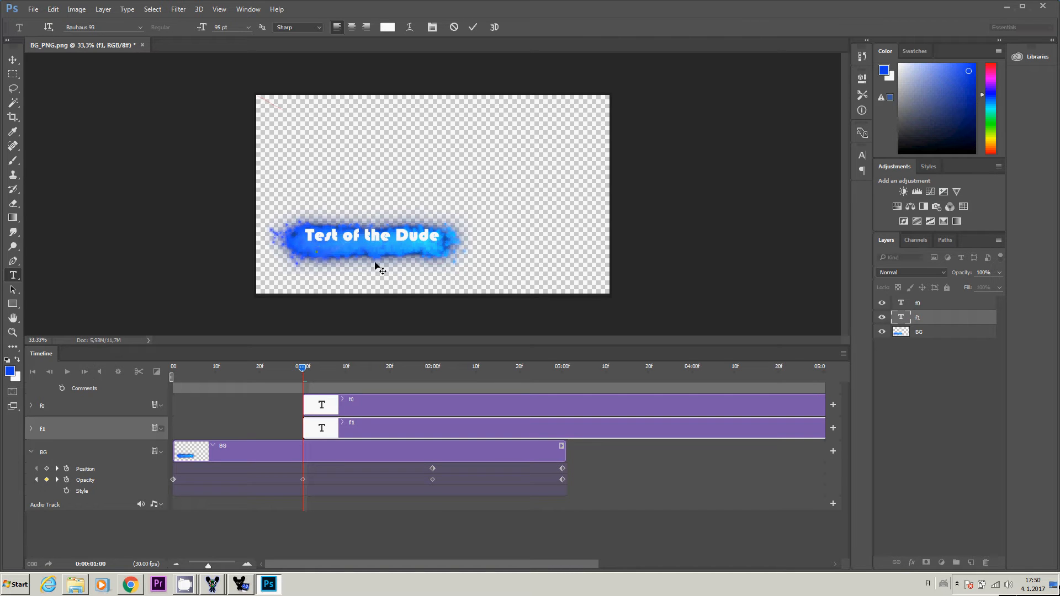
left_click(248, 28)
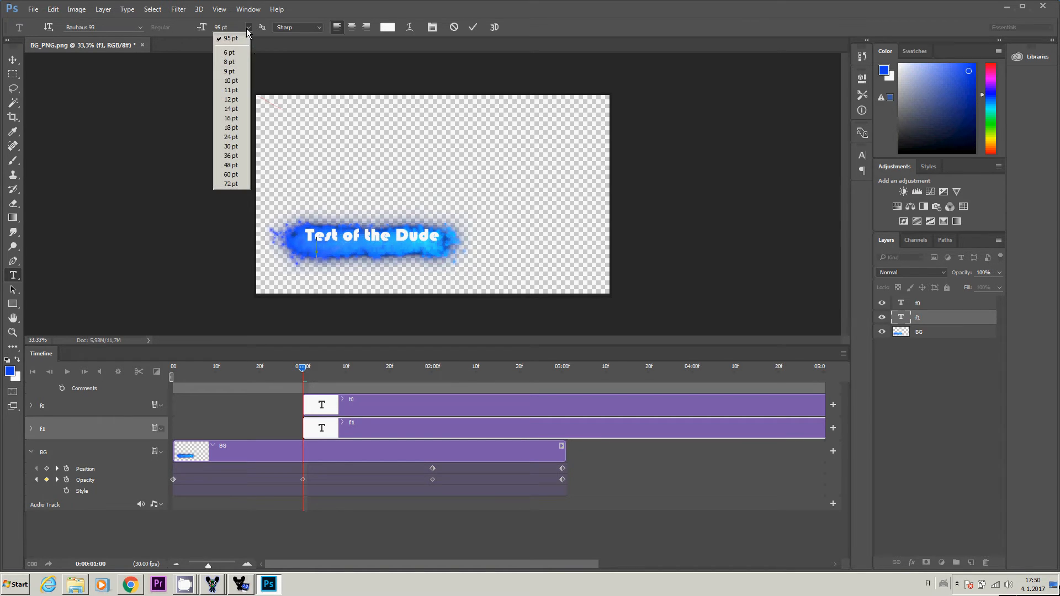
left_click(238, 175)
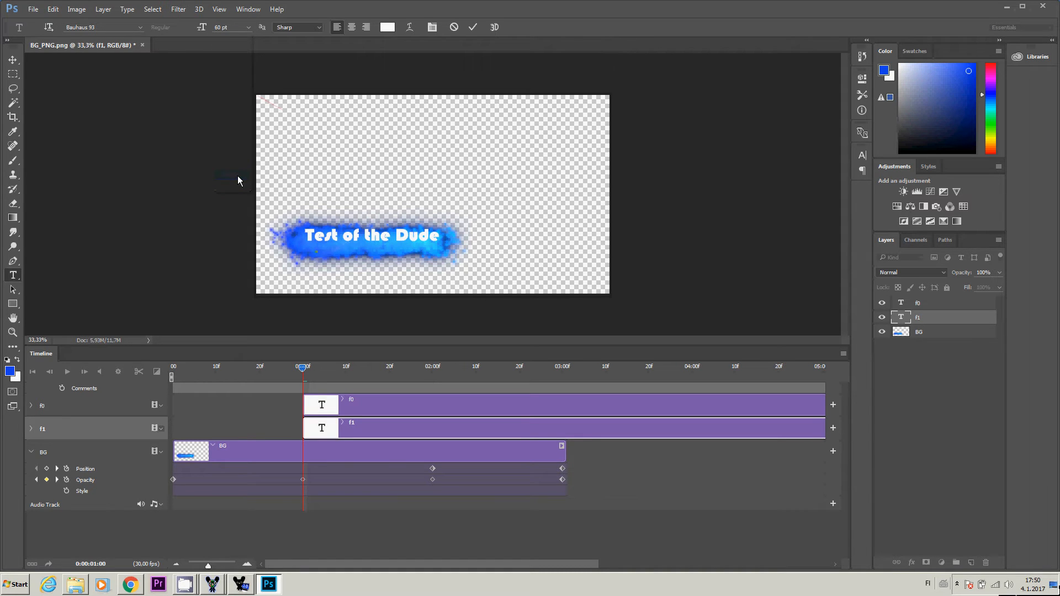
type("Test of the Girl")
Step: Select the whole "Test of the Girl" text and apply Faux Italic to it
key("shift+Left")
key("shift+Left")
key("shift+Left")
key("shift+Left")
key("shift+Left")
key("shift+Left")
key("shift+Left")
key("shift+Left")
key("shift+Left")
key("shift+Left")
key("shift+Left")
key("shift+Left")
key("shift+Left")
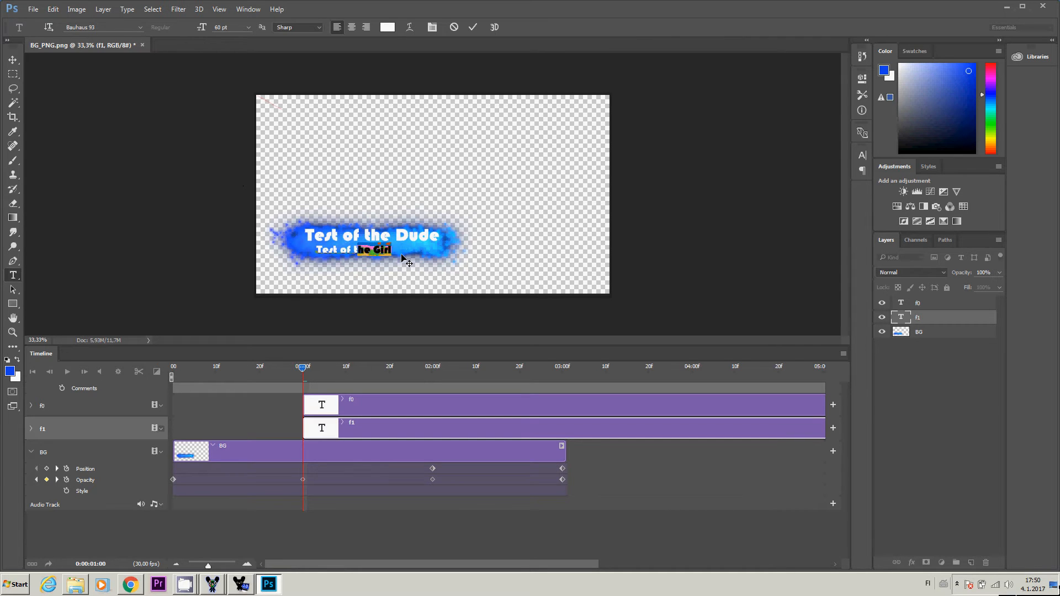
key("shift+Left")
key("shift+Left")
key("shift+Left")
right_click(356, 250)
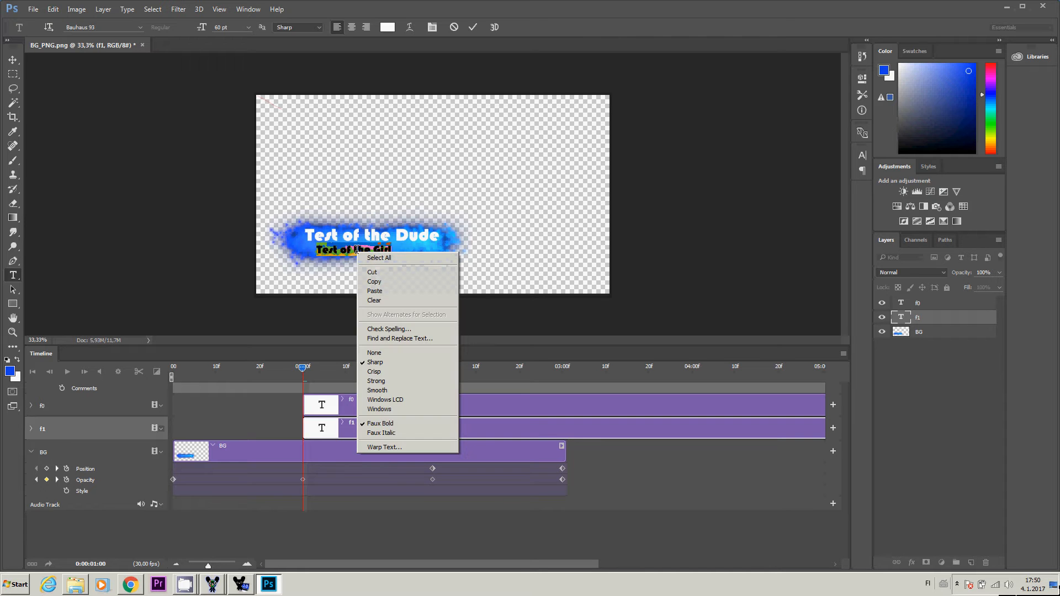
left_click(407, 433)
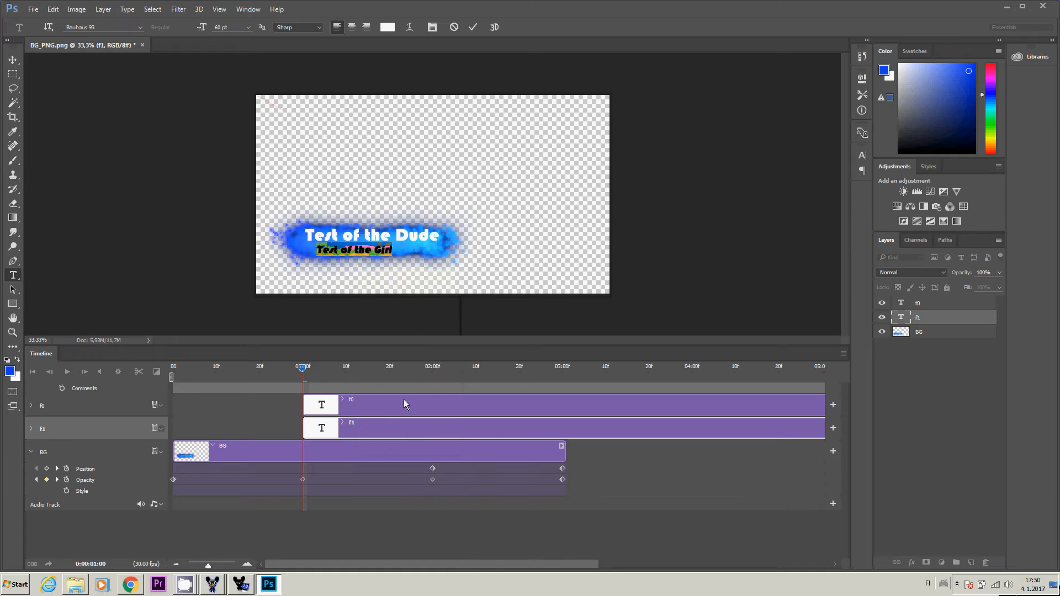
Step: Set the selected "Test of the Girl" text to 72 pt and commit the edit
right_click(381, 251)
left_click(427, 432)
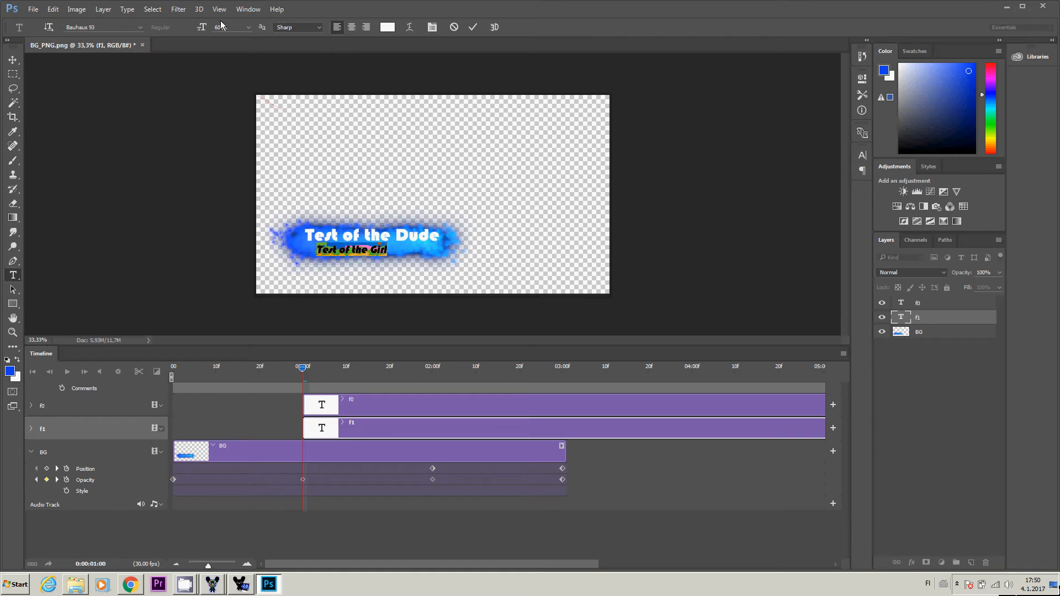
left_click(248, 27)
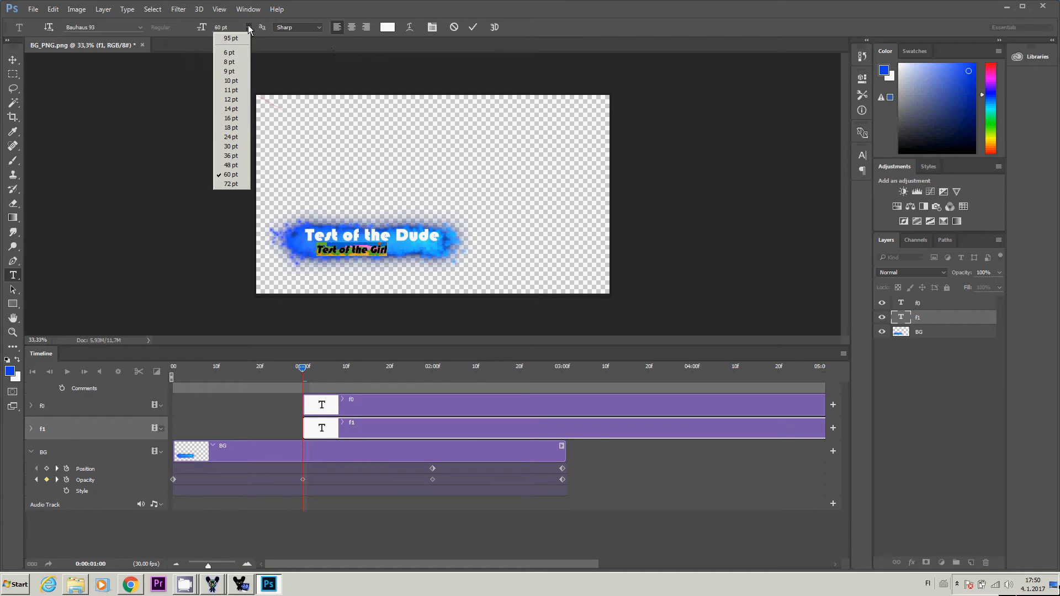
left_click(232, 184)
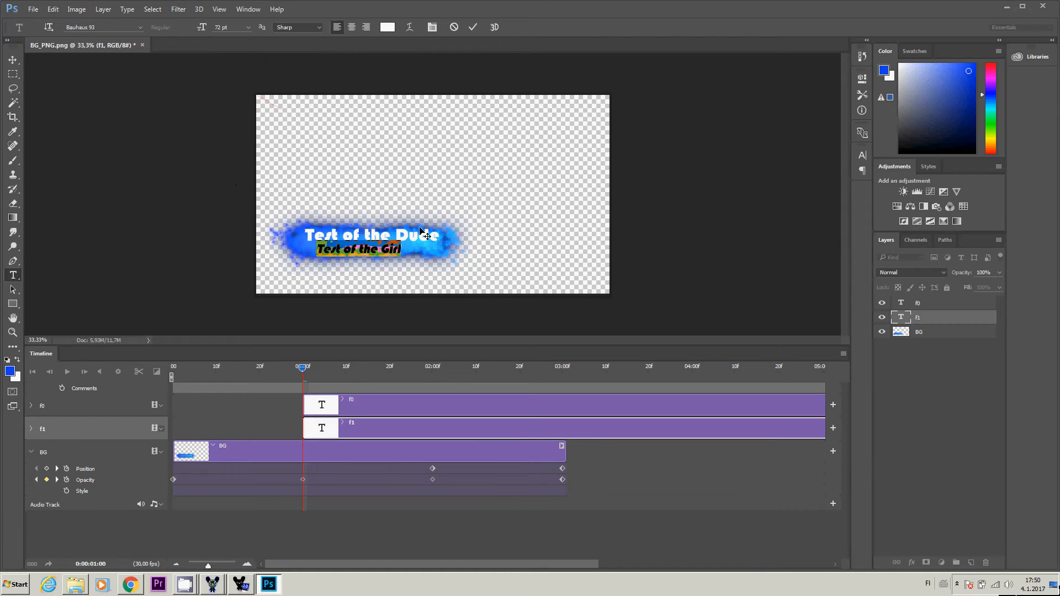
left_click(475, 237)
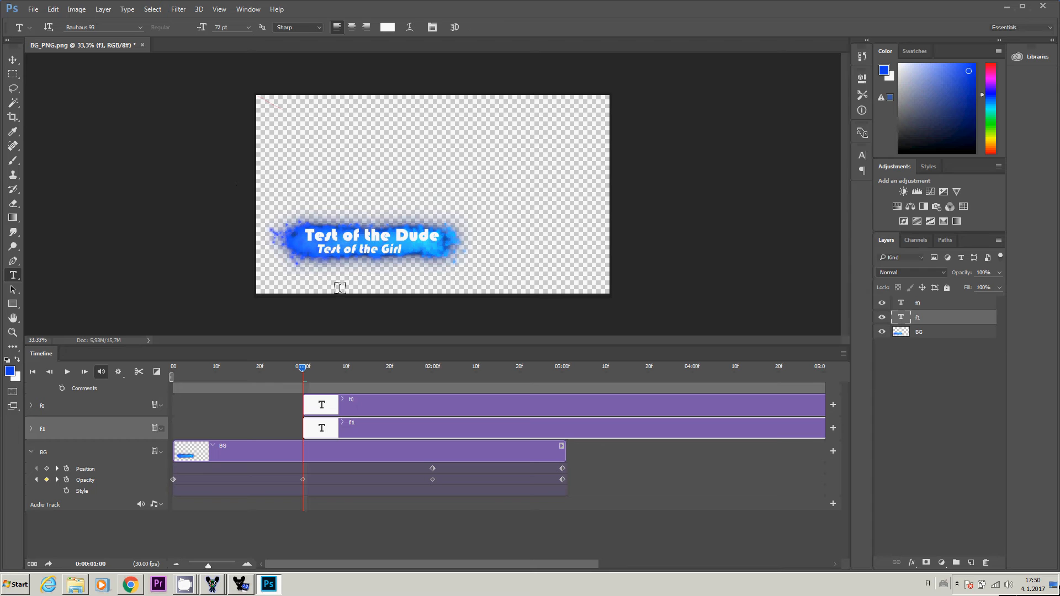
Step: Move the "Test of the Girl" line slightly leftward under "Test of the Dude"
left_click(12, 59)
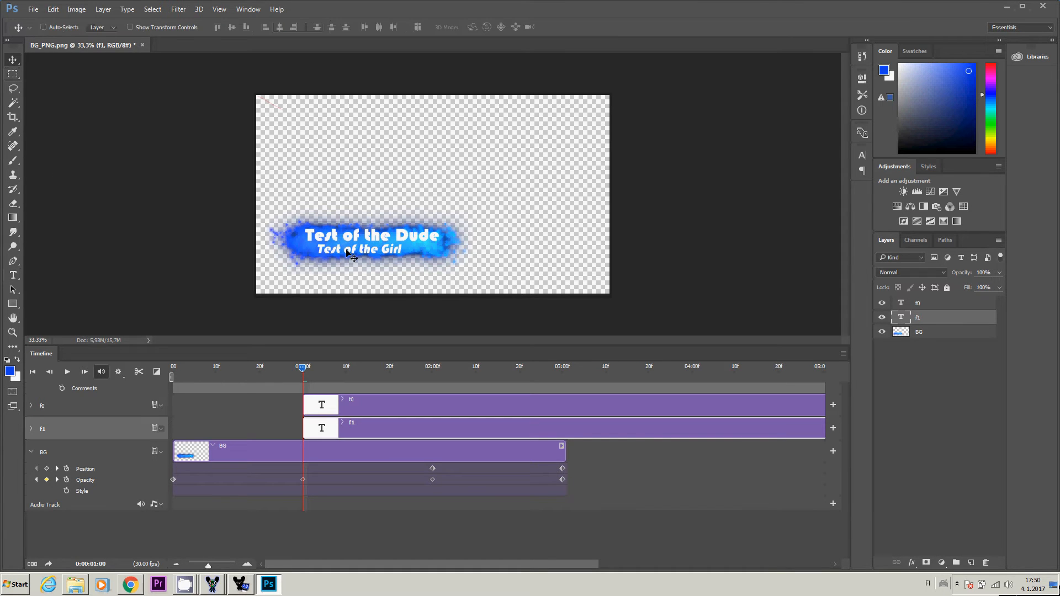
key("shift+Left")
key("shift+Left")
key("shift+Left")
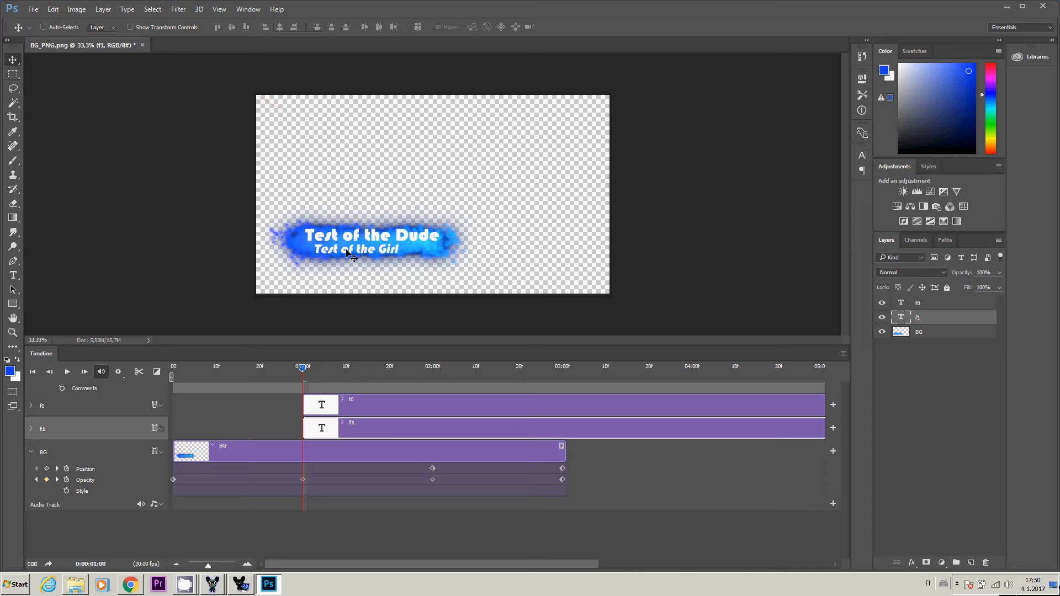
key("shift+Left")
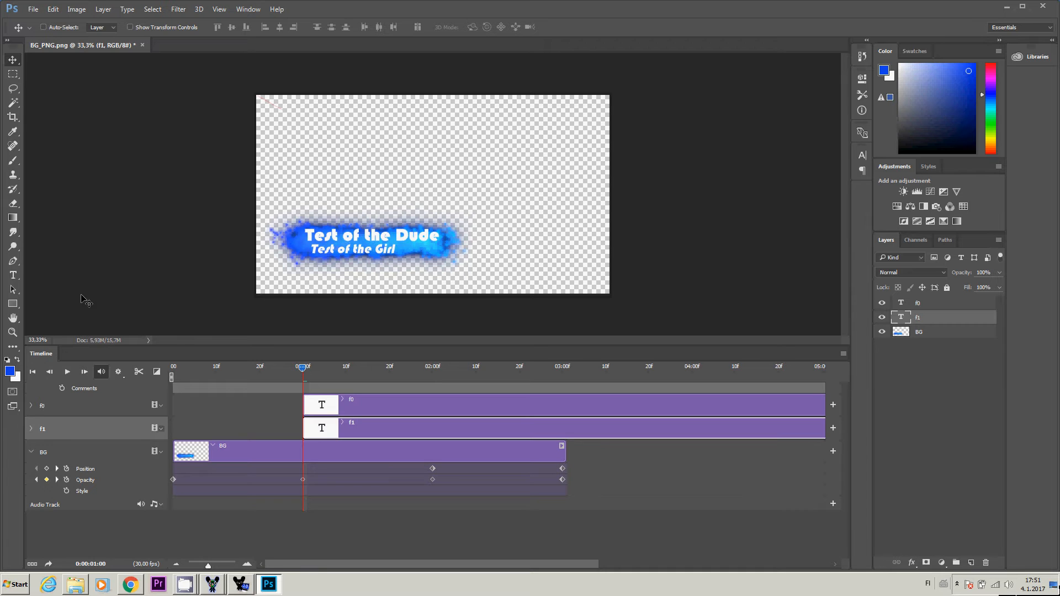
Step: Change the font of the whole "Test of the Girl" text to Bodoni MT
left_click(13, 274)
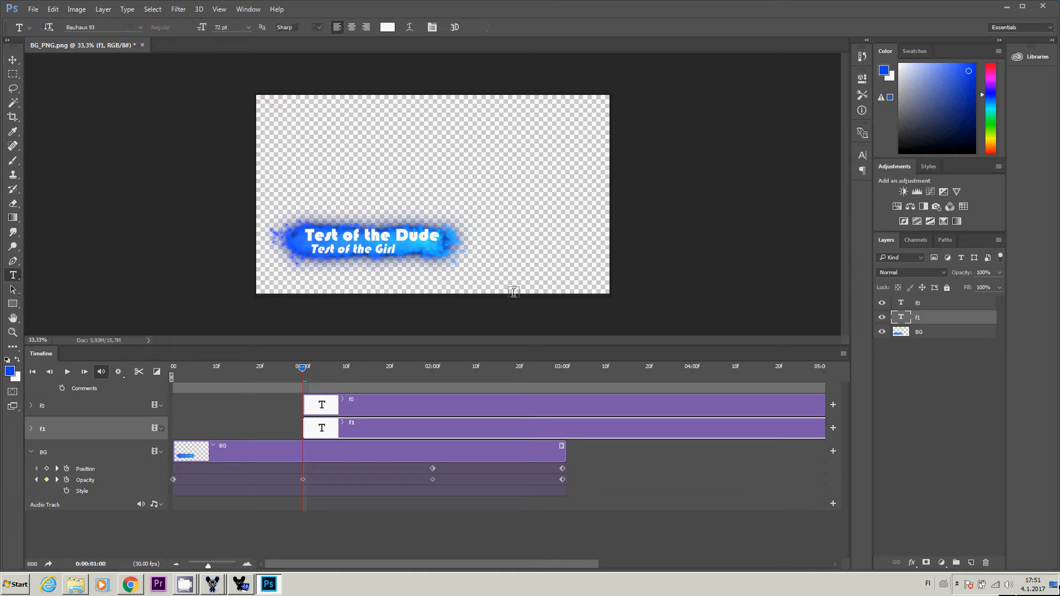
left_click(379, 249)
key("ctrl+a")
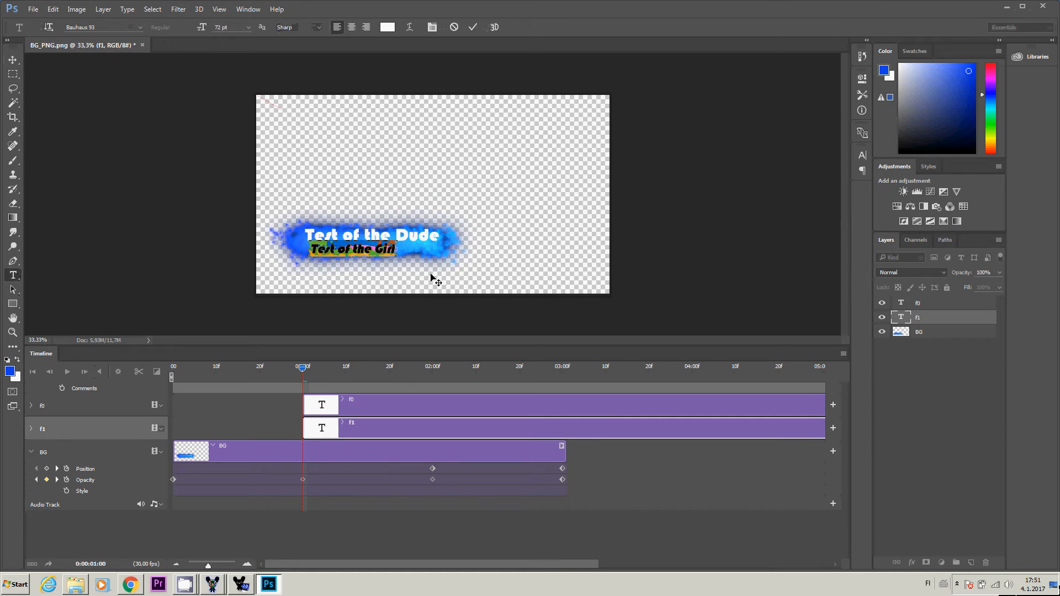
left_click(140, 27)
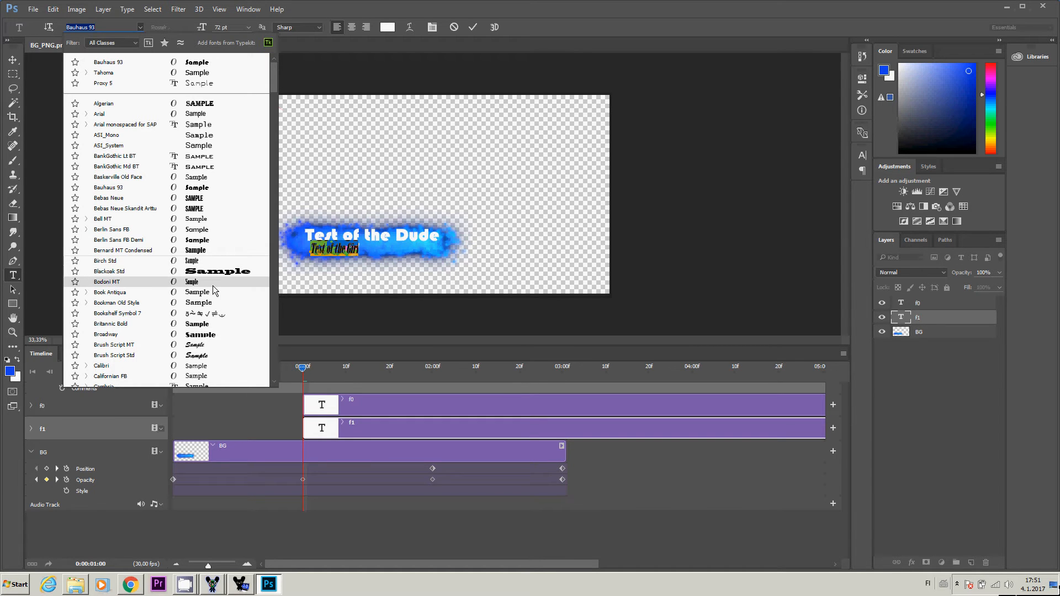
left_click(213, 285)
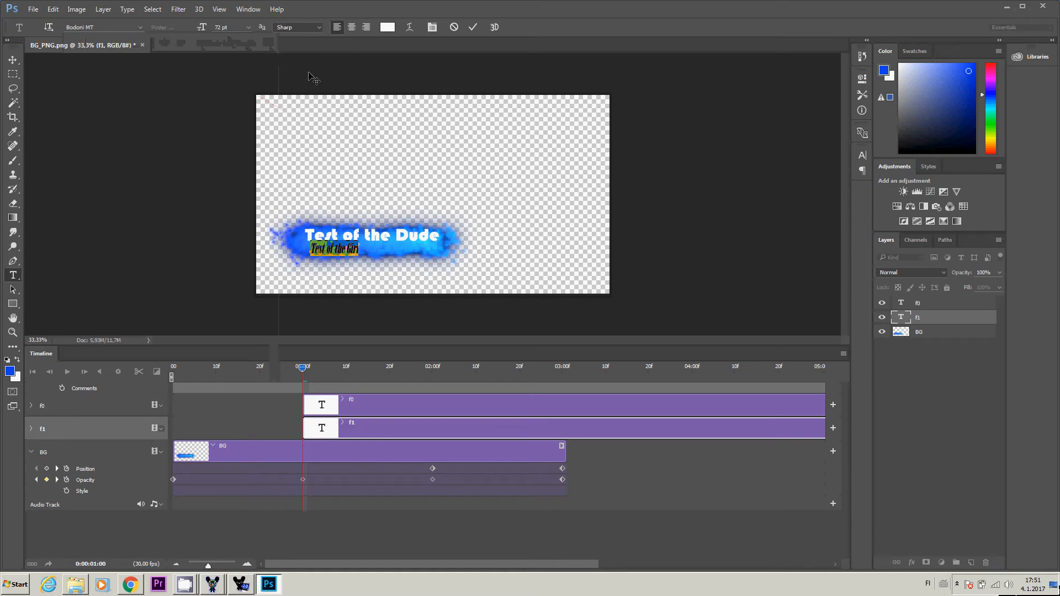
left_click(414, 249)
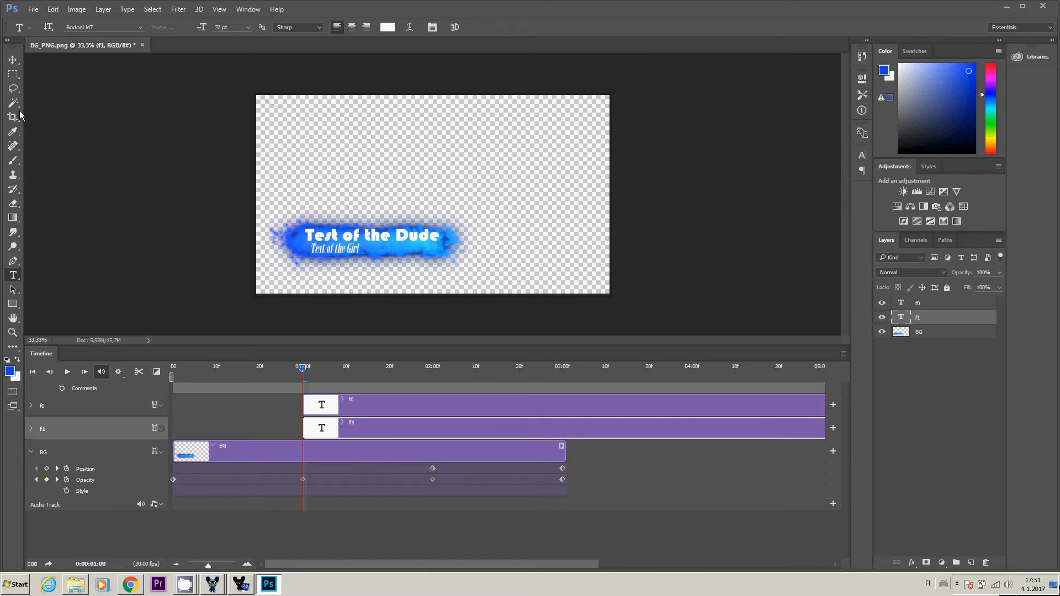
Step: Move the f0 and f1 clips to the start of the timeline and trim both to end with the BG clip at about 3 seconds
left_click(13, 60)
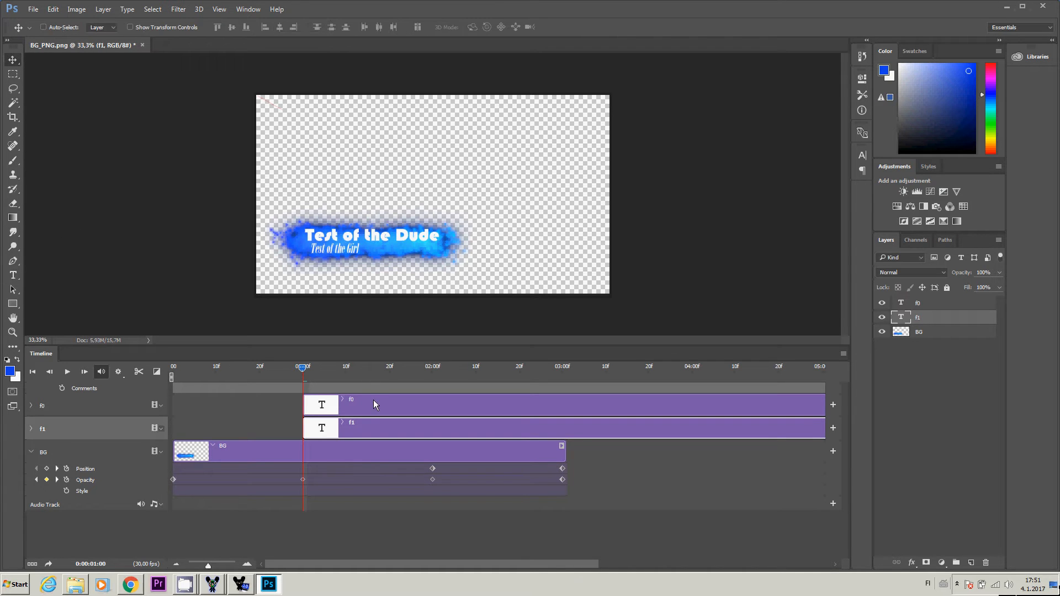
left_click_drag(366, 400, 240, 410)
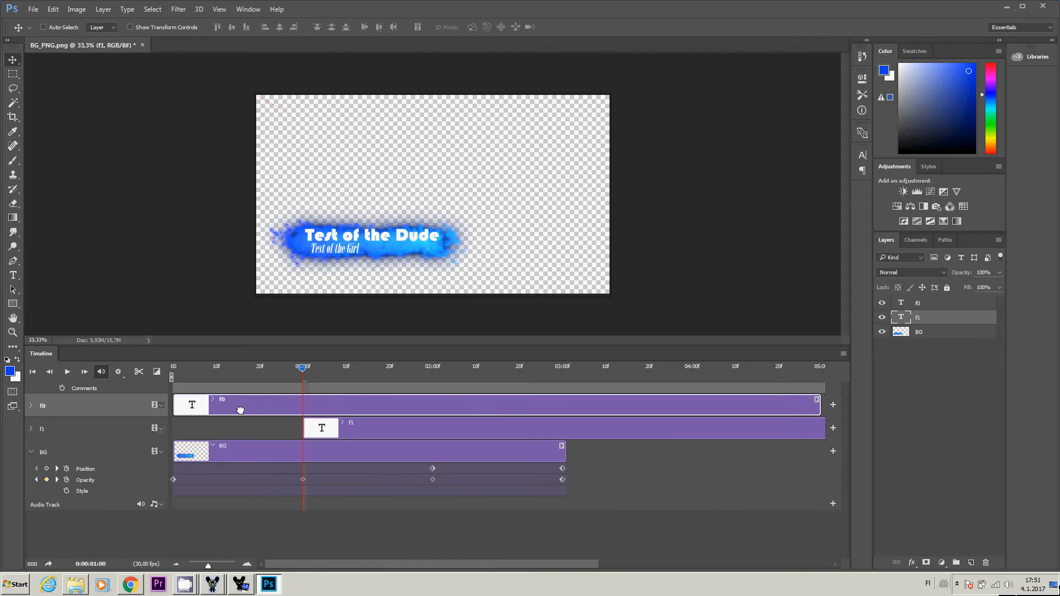
left_click_drag(359, 425, 232, 433)
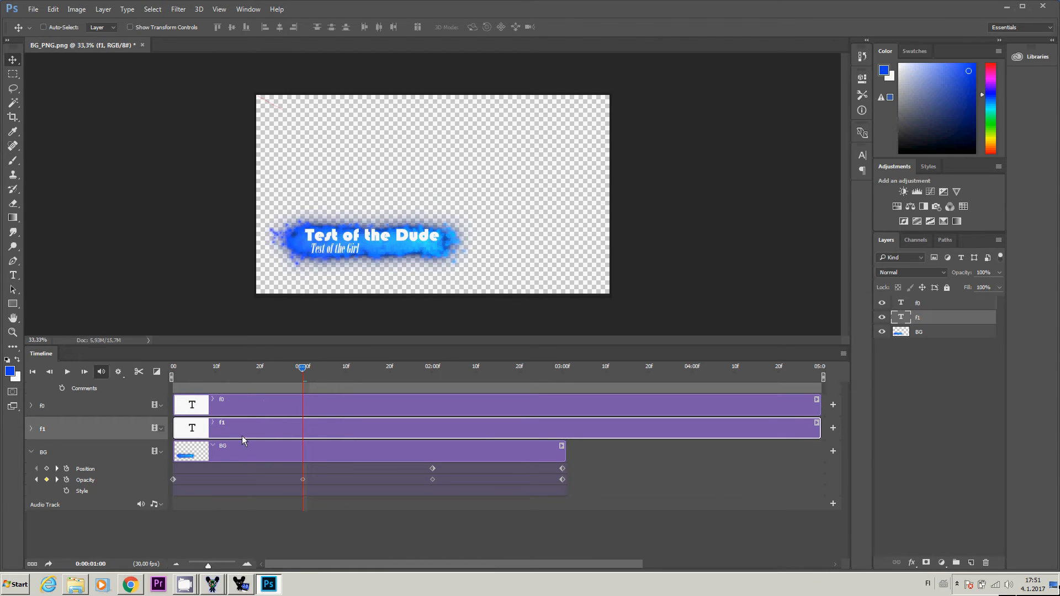
left_click_drag(819, 430, 565, 430)
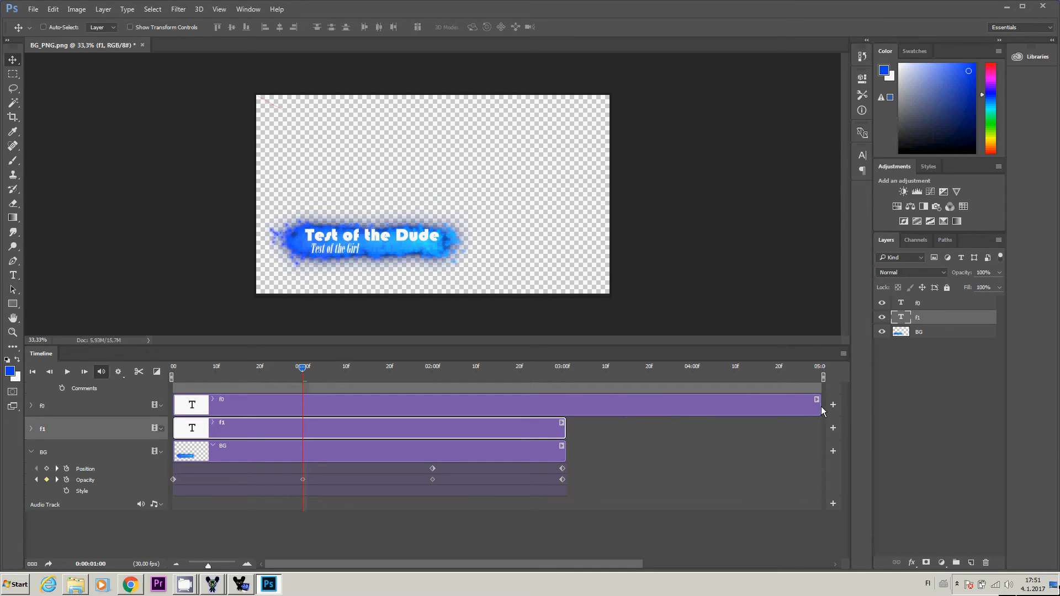
left_click_drag(822, 412, 570, 409)
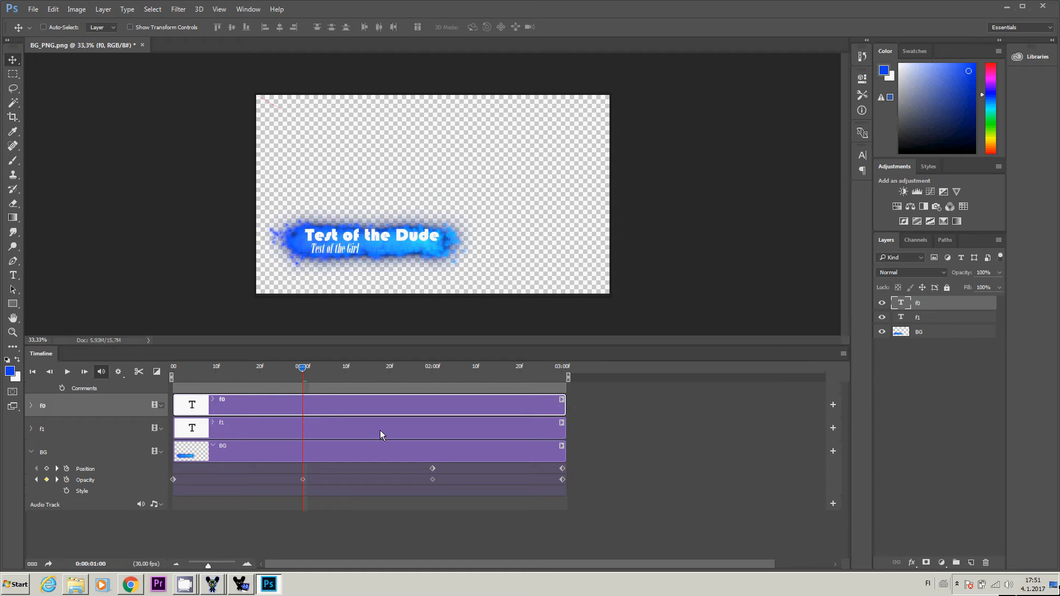
Step: Enable Transform animation on the f0 and f1 tracks with starting keyframes at time 0
left_click(29, 428)
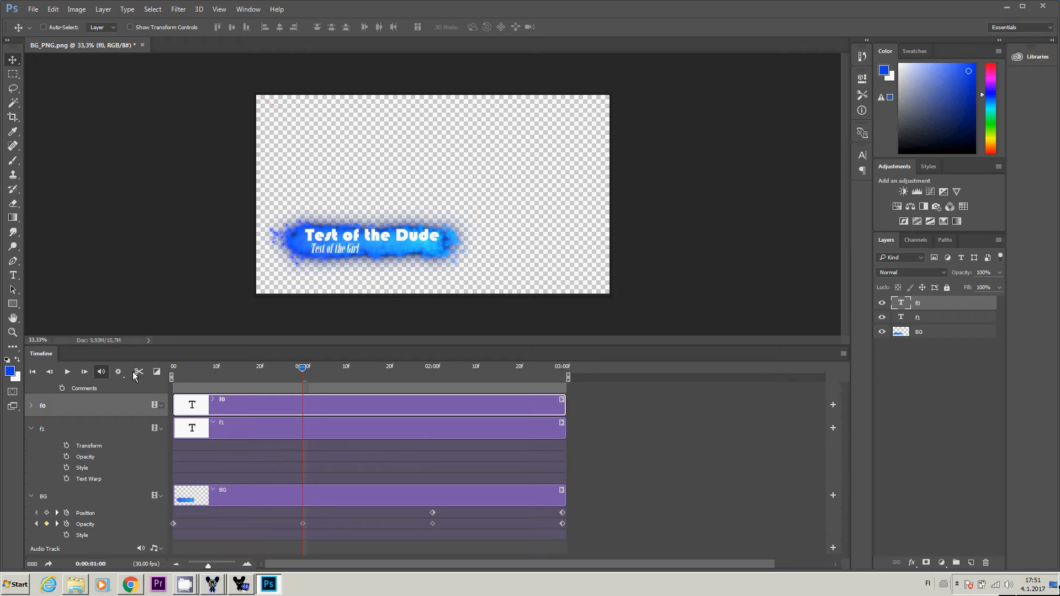
left_click(32, 405)
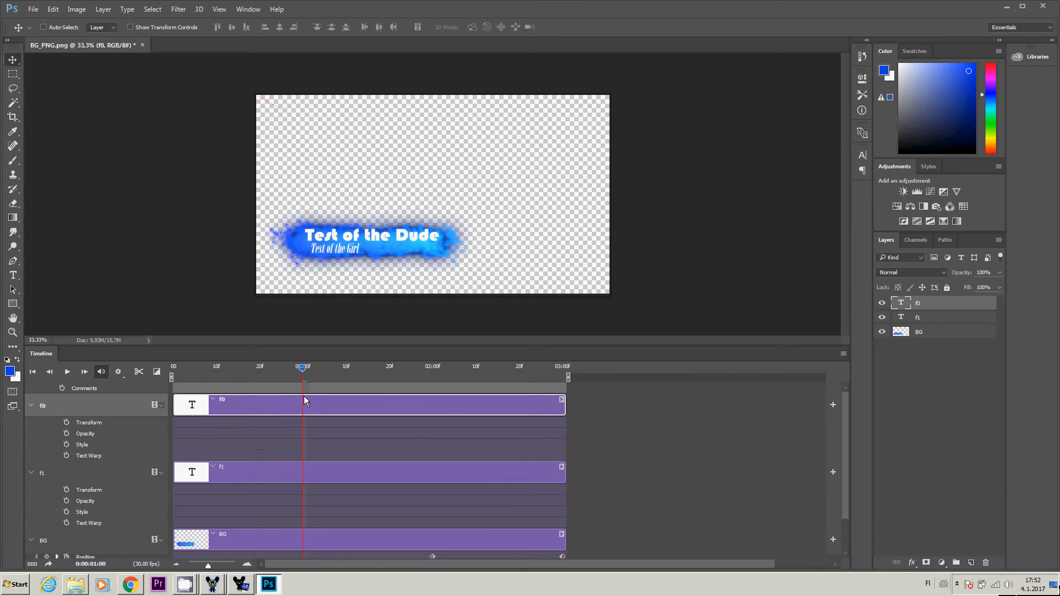
left_click(945, 320, "shift")
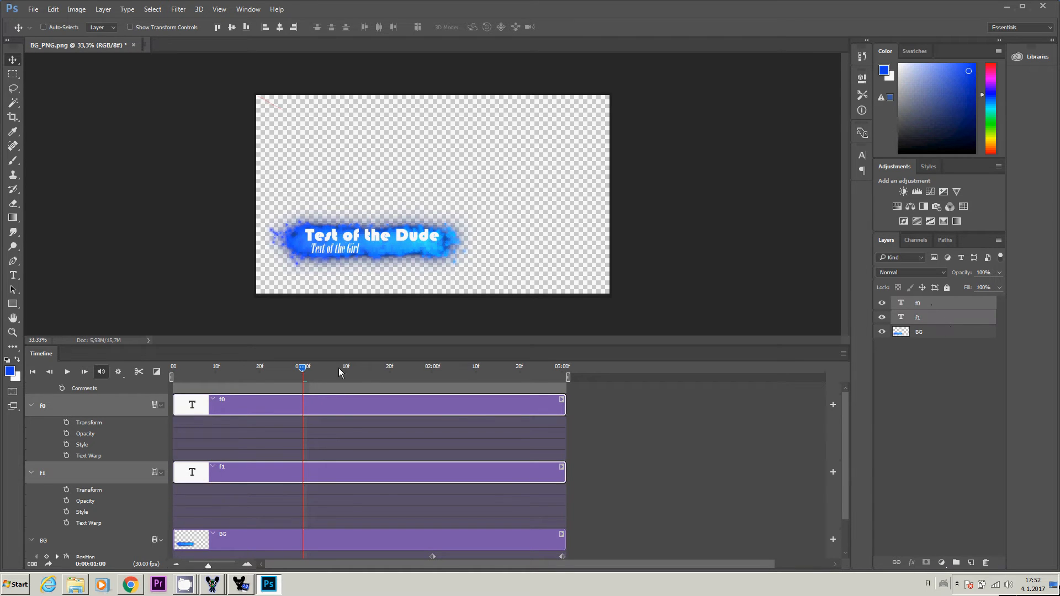
left_click(259, 376)
left_click(172, 375)
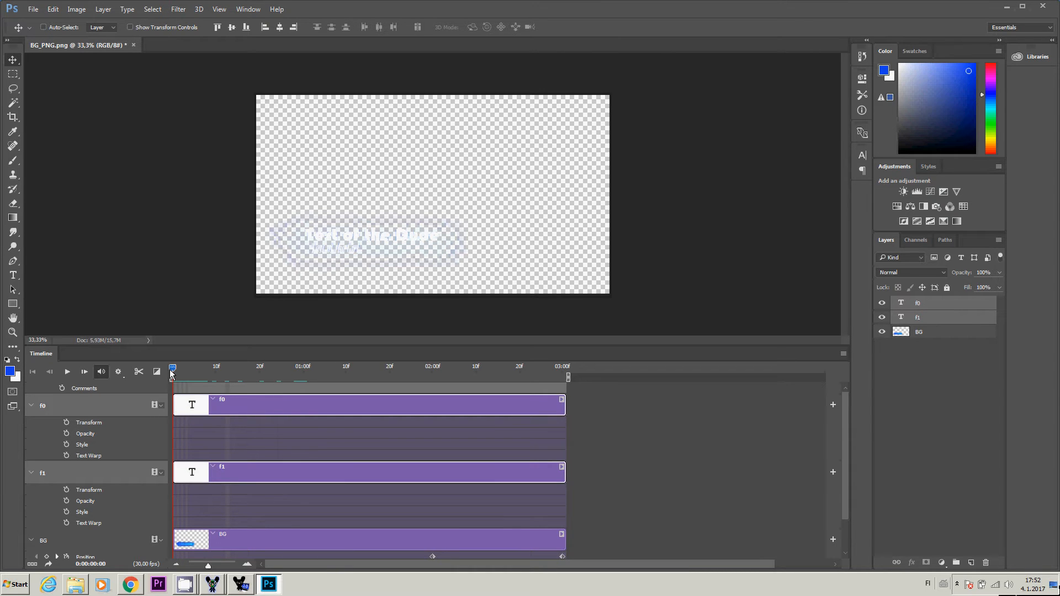
left_click(67, 422)
left_click(66, 489)
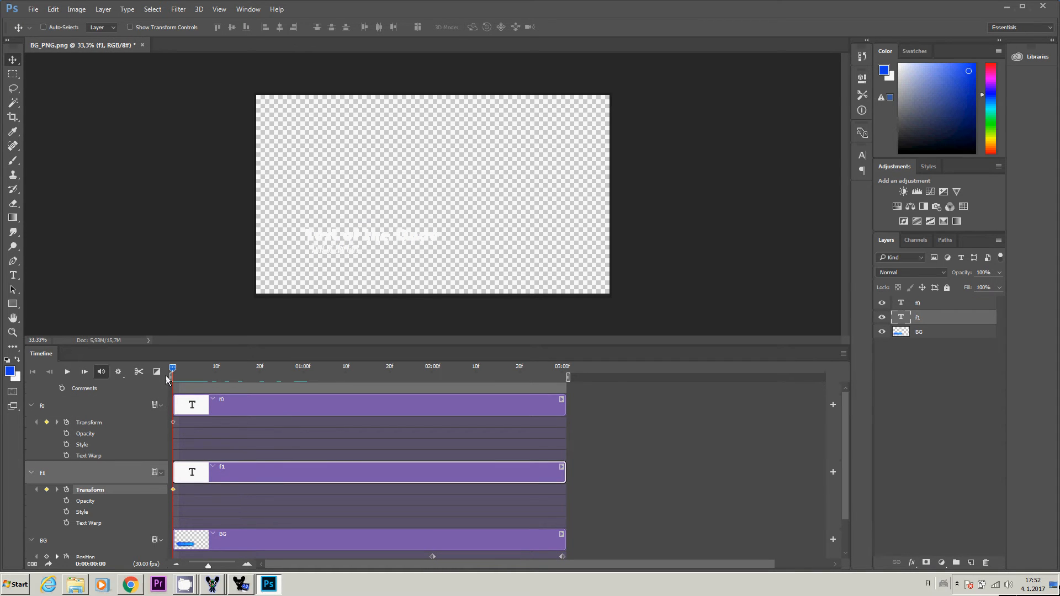
Step: Add Transform keyframes to f0 and f1 at 1:01 and again at 2 seconds
left_click_drag(173, 373, 305, 383)
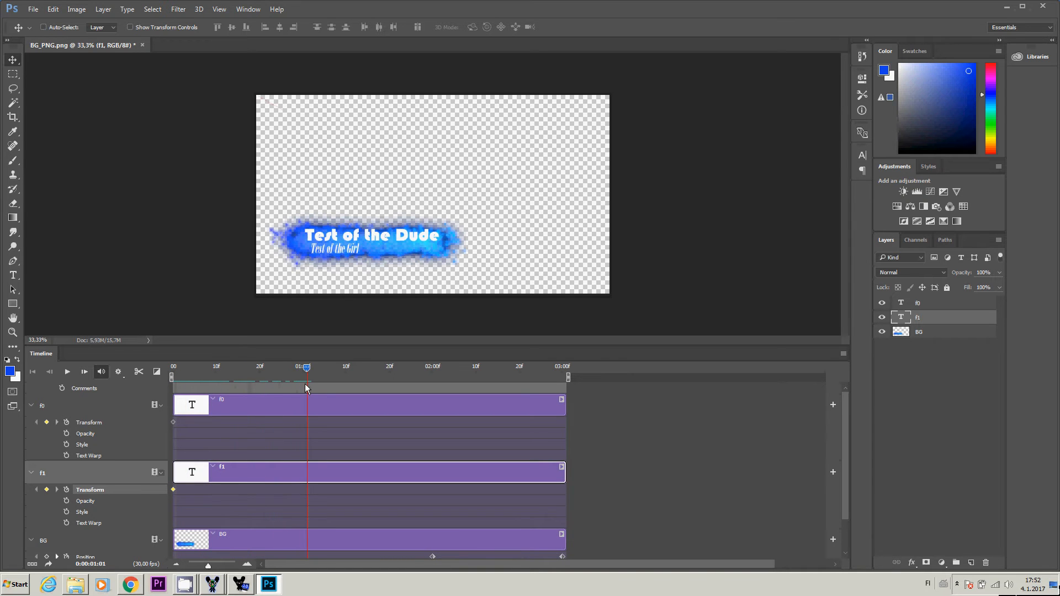
left_click(46, 422)
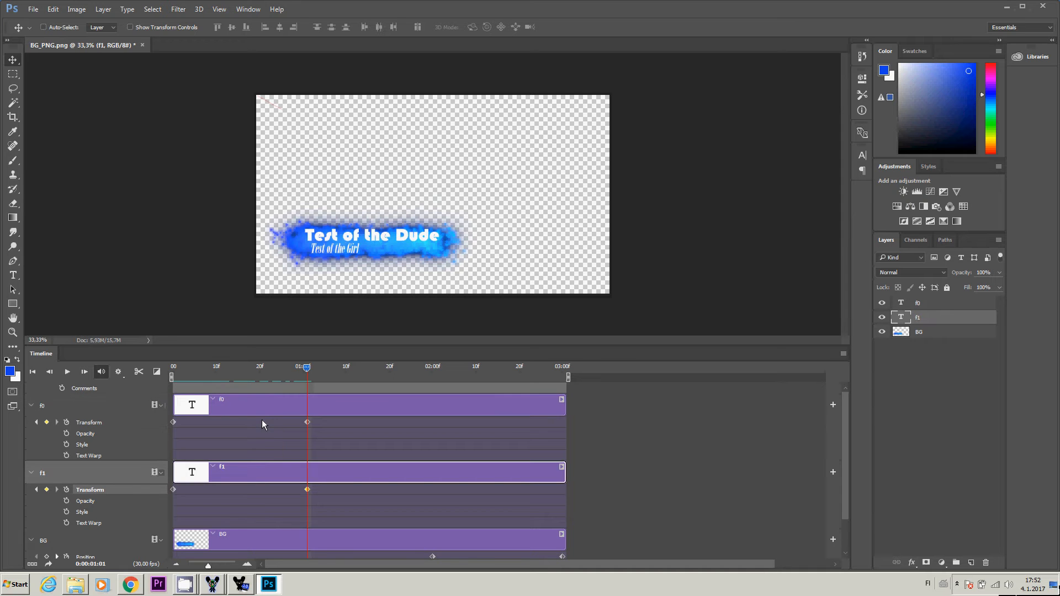
left_click_drag(306, 367, 434, 373)
left_click(47, 422)
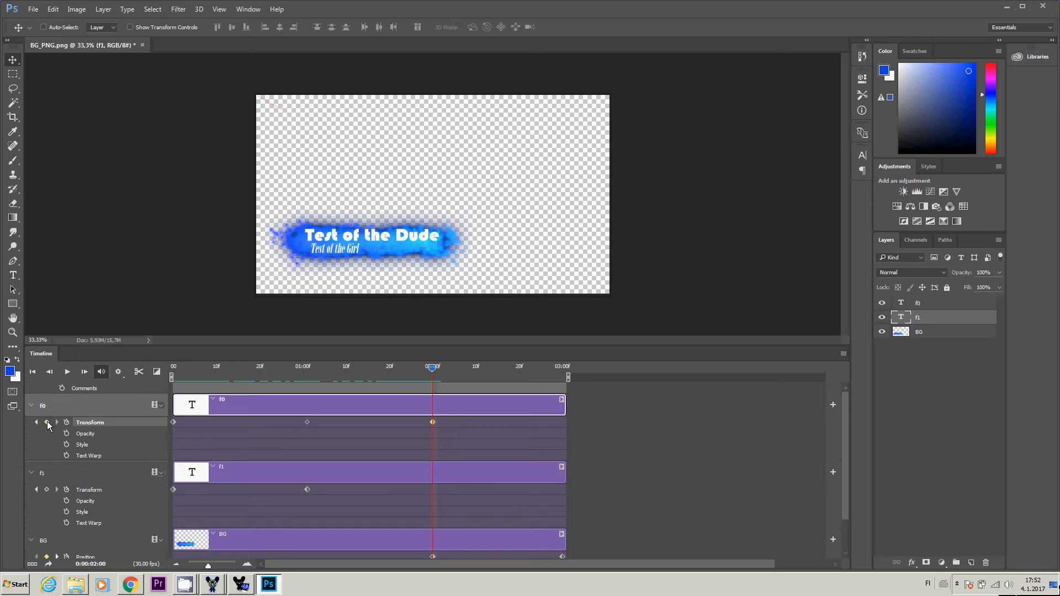
left_click(47, 489)
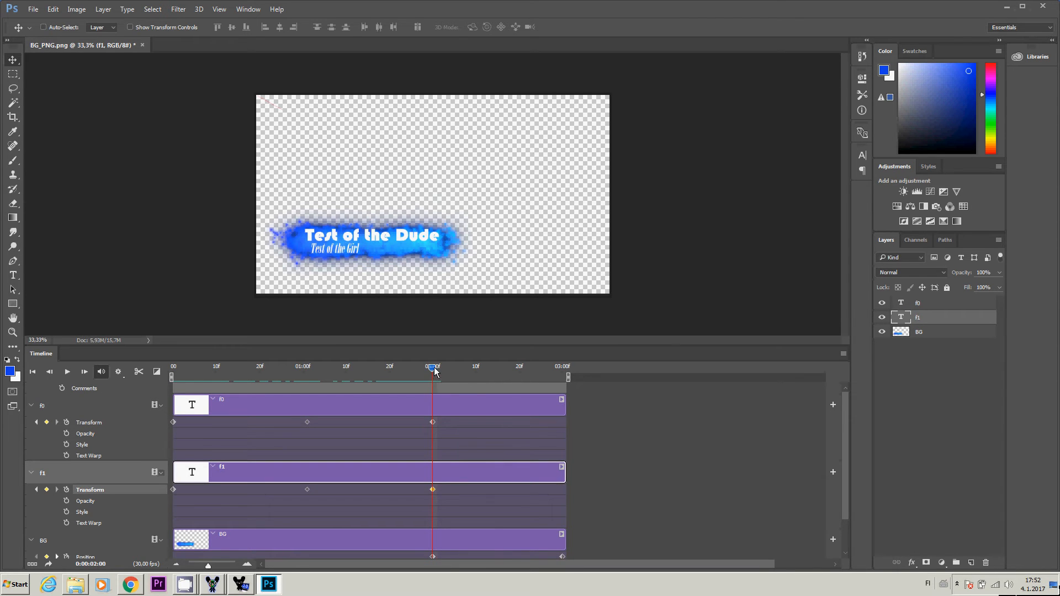
Step: Add Transform keyframes to f1 and f0 at 3 seconds
left_click_drag(437, 373, 570, 379)
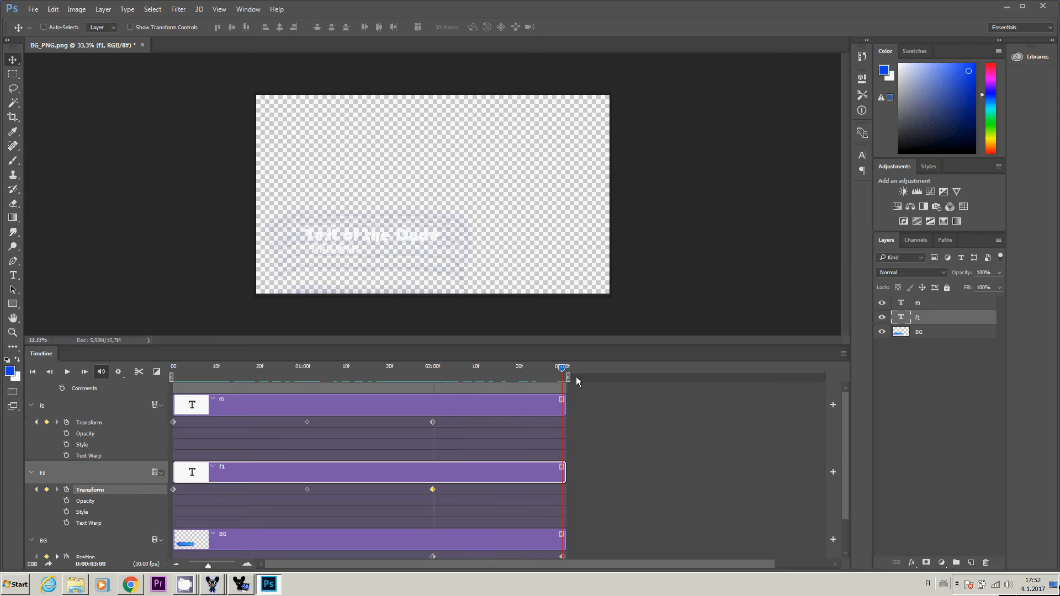
left_click(46, 489)
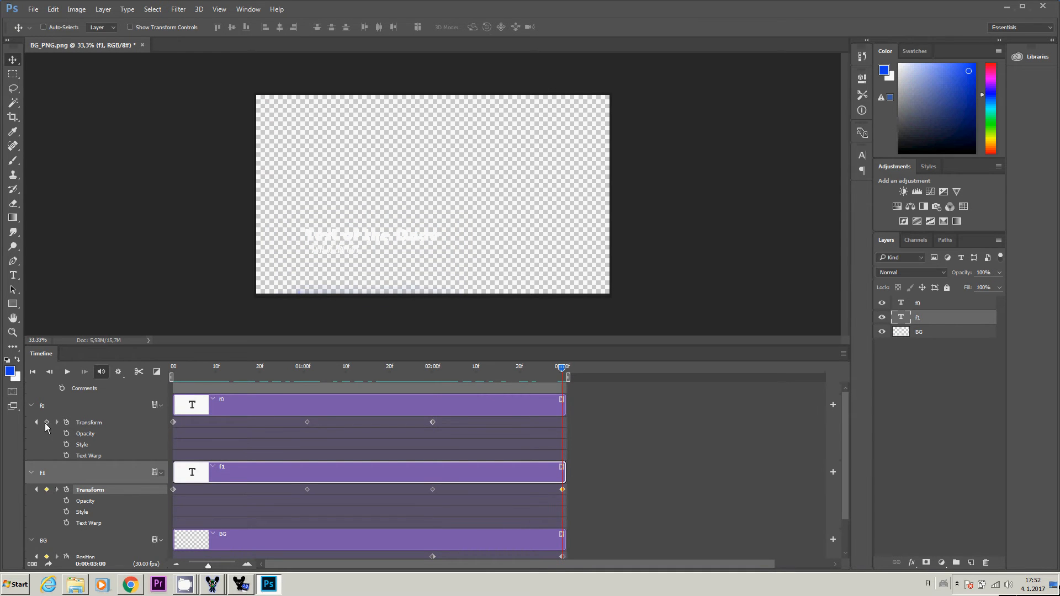
left_click(46, 423)
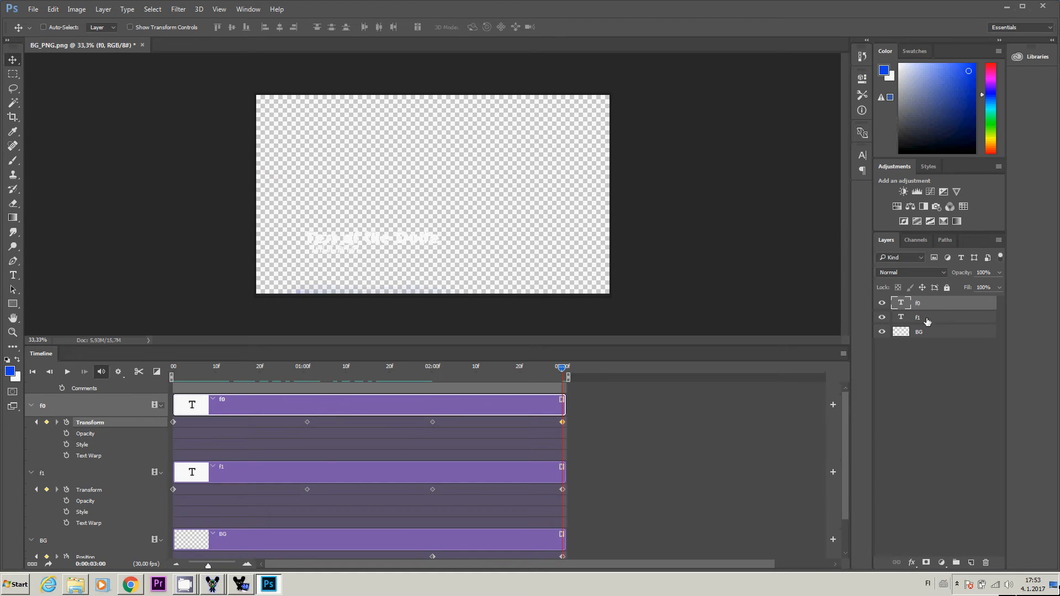
Step: Select the f0 and f1 text layers together and shift f0's last Transform keyframe to 3:01
left_click(949, 317, "shift")
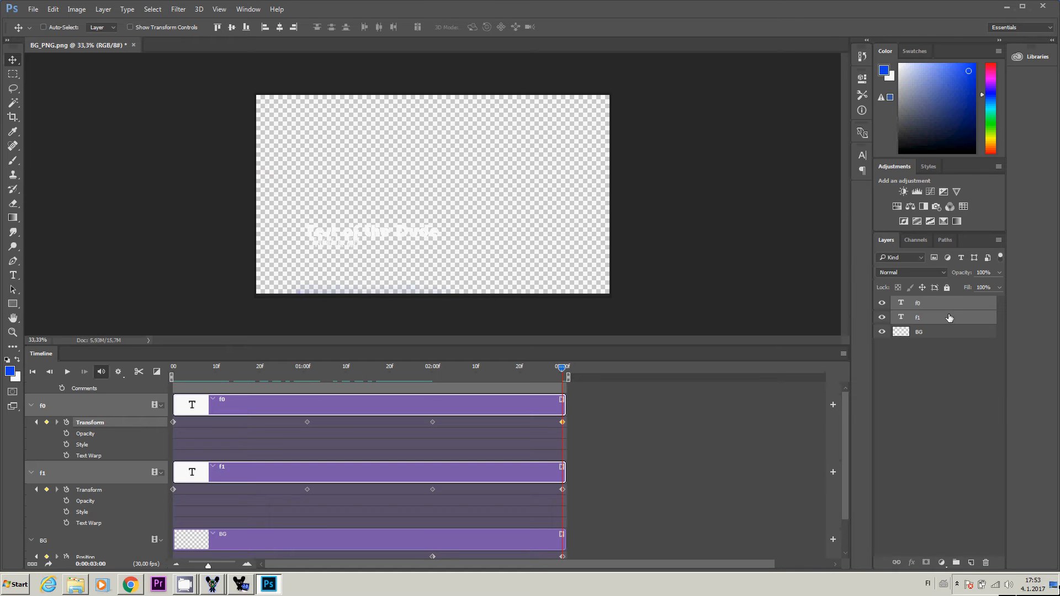
left_click(101, 407)
left_click(108, 480, "shift")
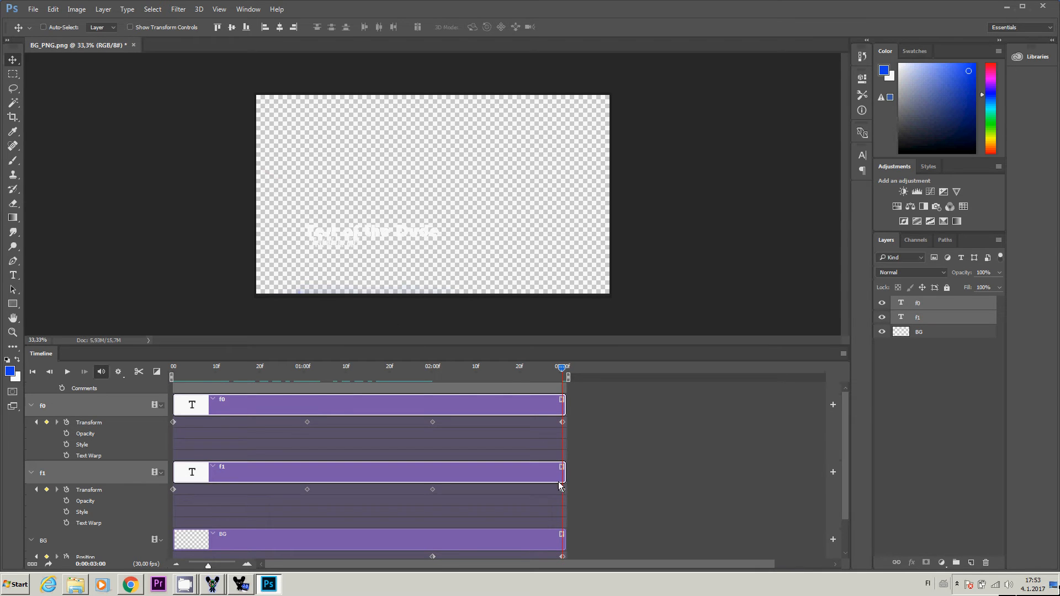
left_click(561, 423)
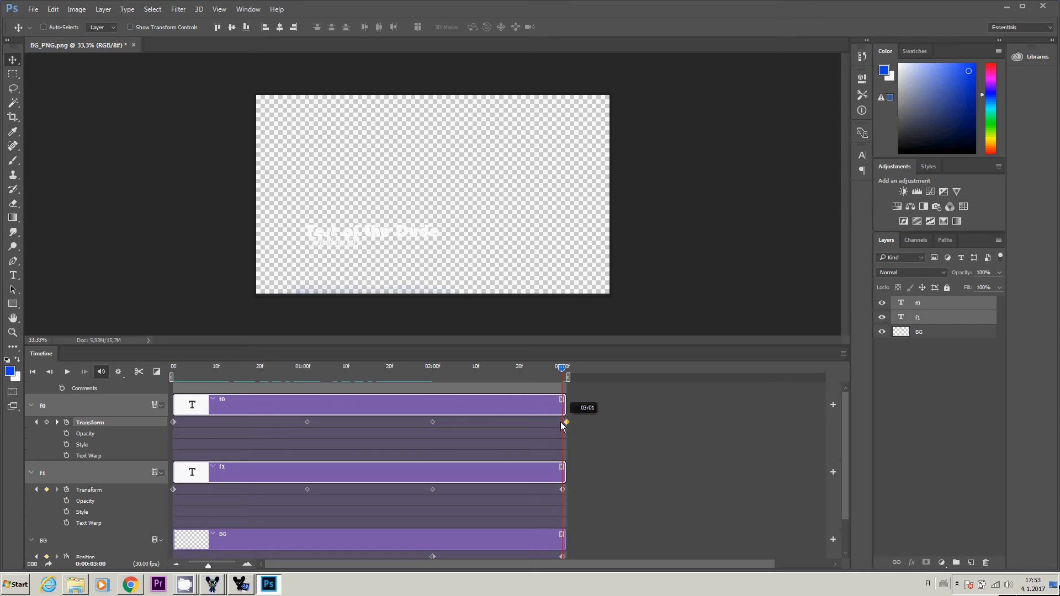
left_click_drag(561, 423, 568, 426)
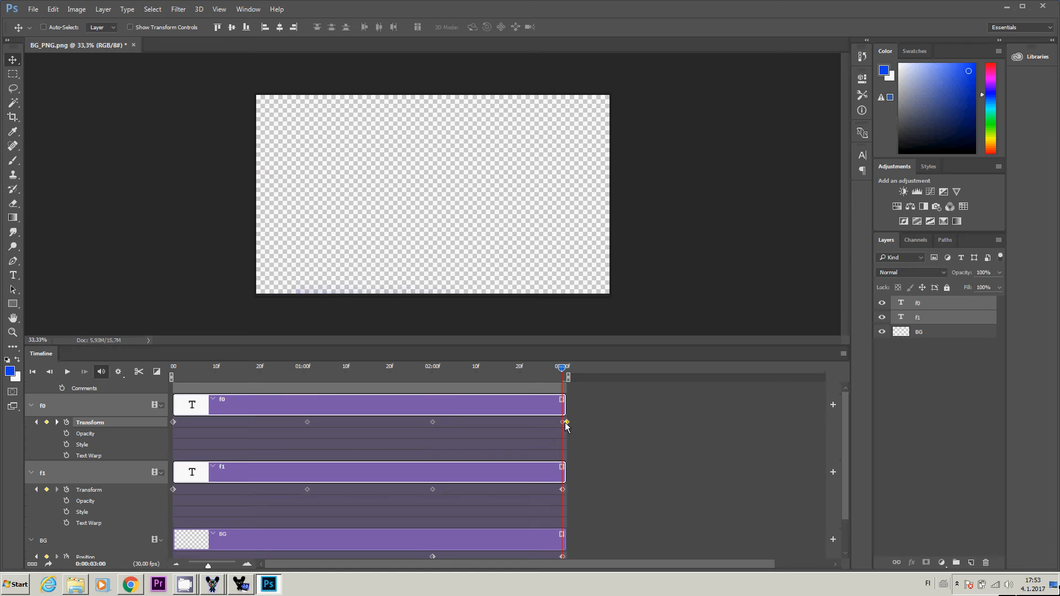
Step: Move both text lines off the canvas at 3 seconds and shift f0's resulting Transform keyframe to the clip's end
left_click_drag(562, 422, 565, 423)
left_click(562, 425)
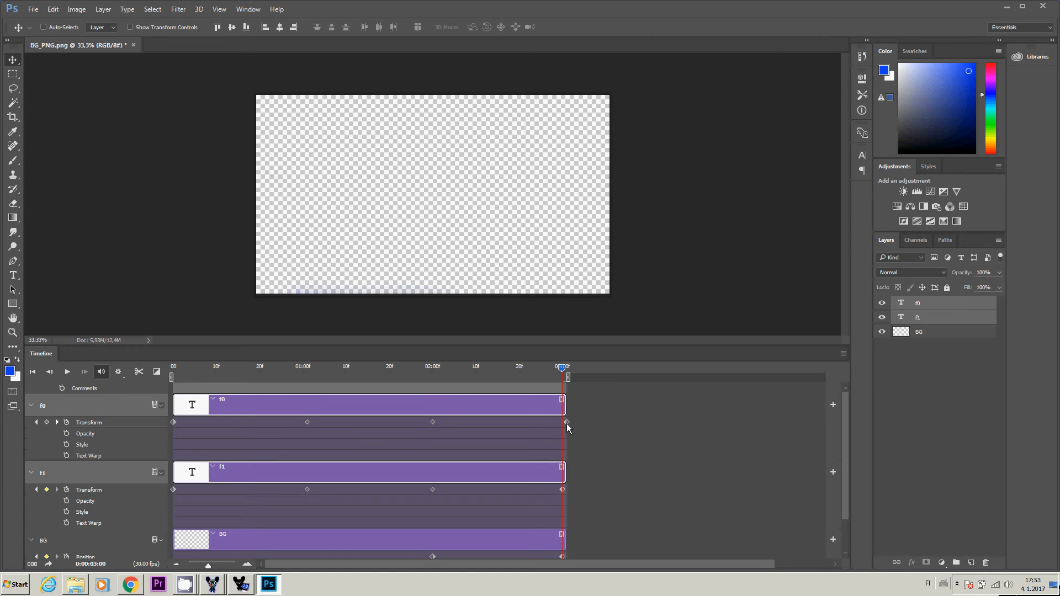
left_click(567, 422)
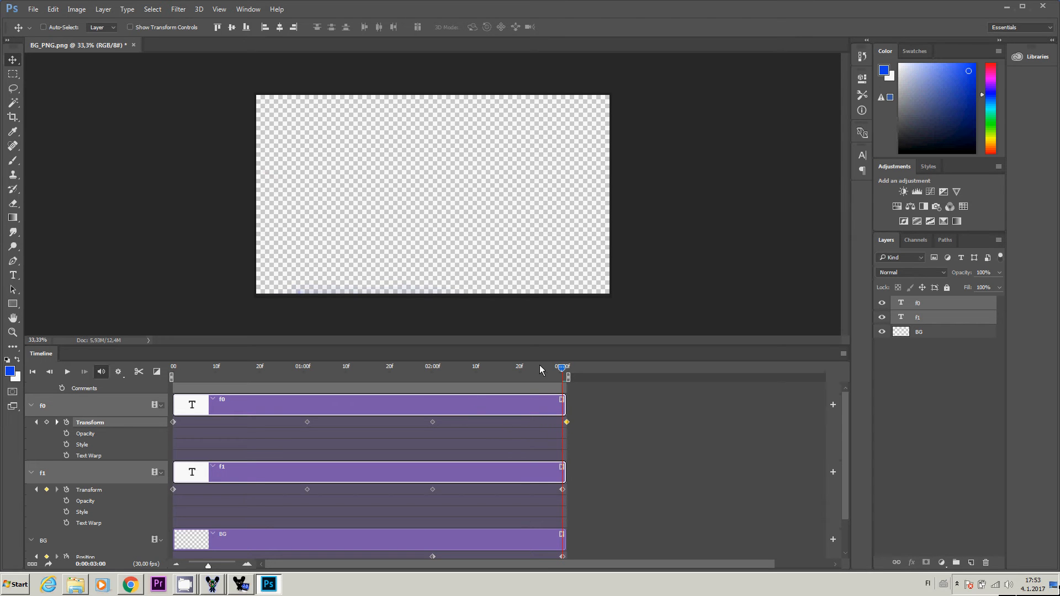
Step: Enable Opacity keyframing for the f0 and f1 text layers at 2 seconds
mouse_move(563, 367)
left_mouse_down()
mouse_move(372, 340)
mouse_move(566, 358)
mouse_move(381, 365)
mouse_move(567, 367)
left_mouse_up()
left_click_drag(562, 367, 435, 393)
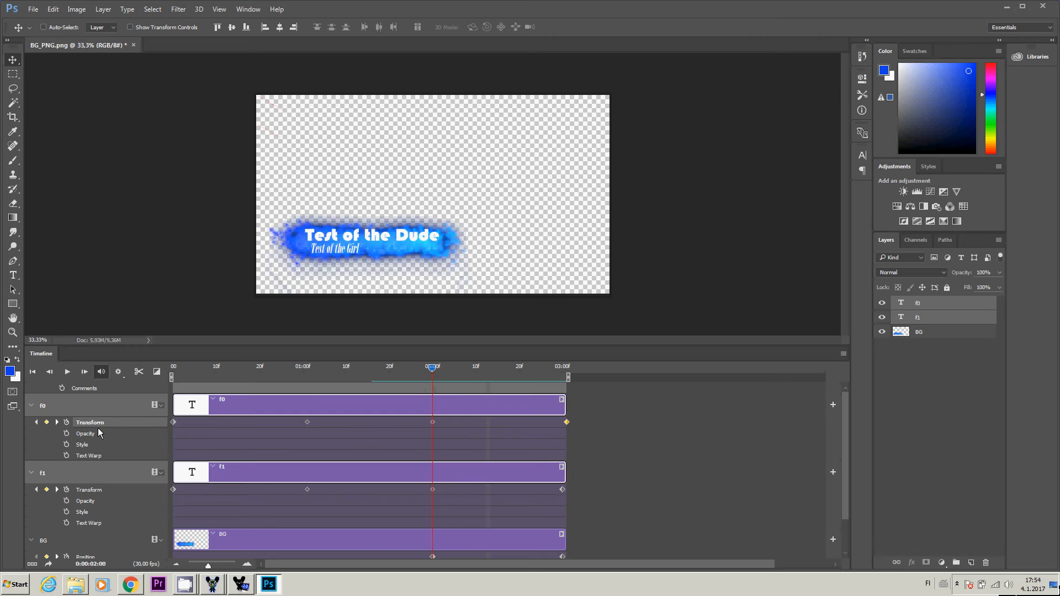
left_click(66, 433)
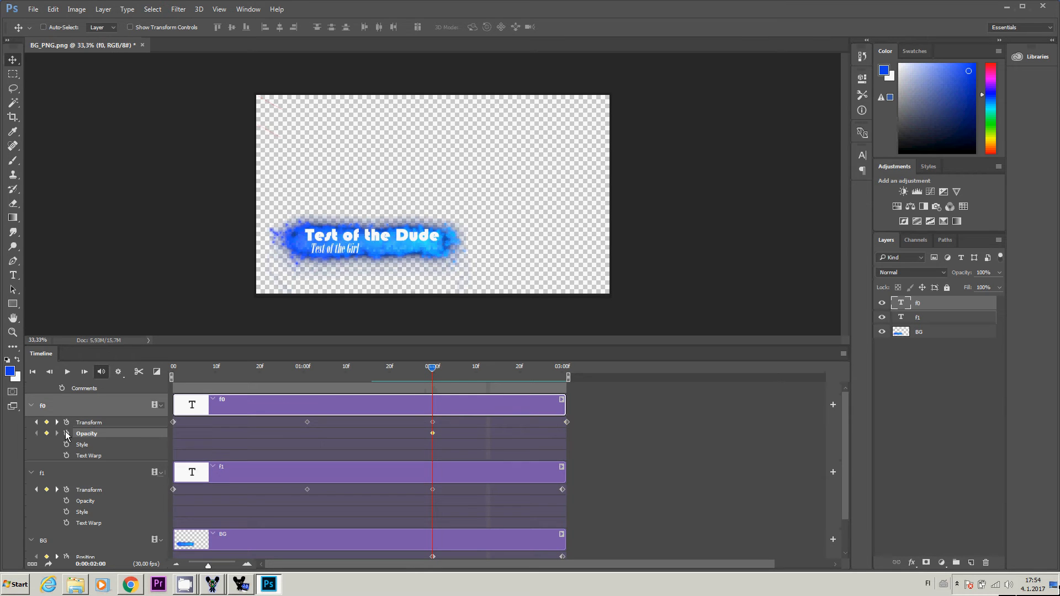
left_click(67, 501)
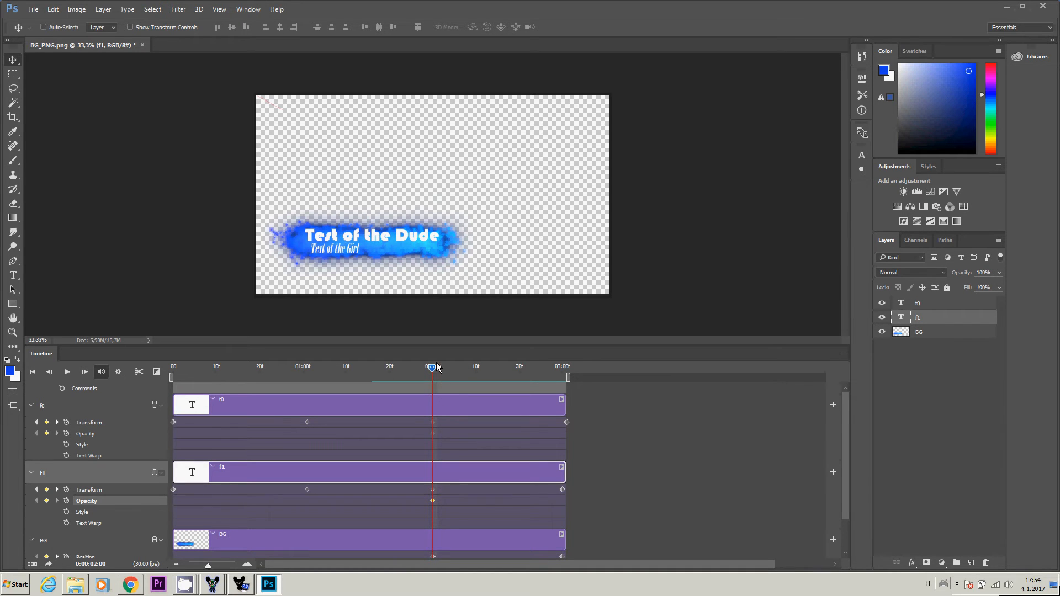
Step: Add Opacity keyframes to f1 and f0 at 3 seconds
left_click_drag(432, 366, 562, 368)
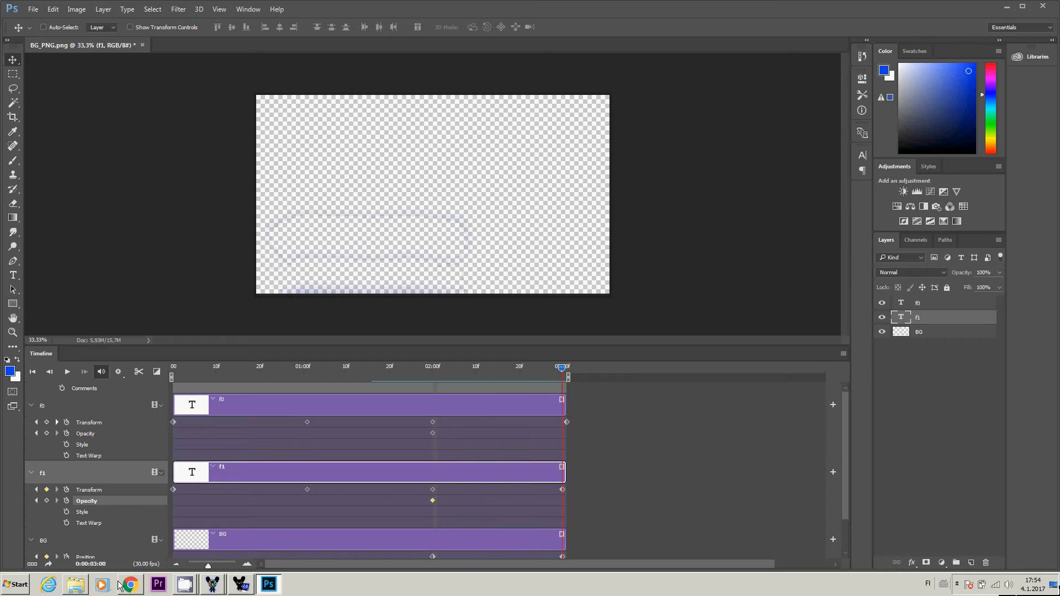
left_click(46, 501)
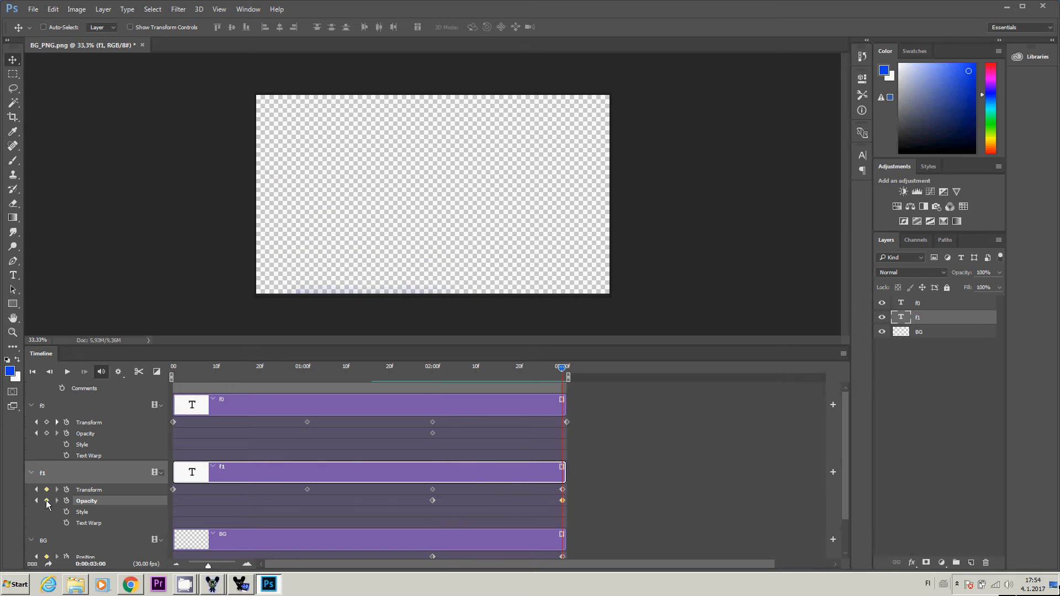
left_click(47, 434)
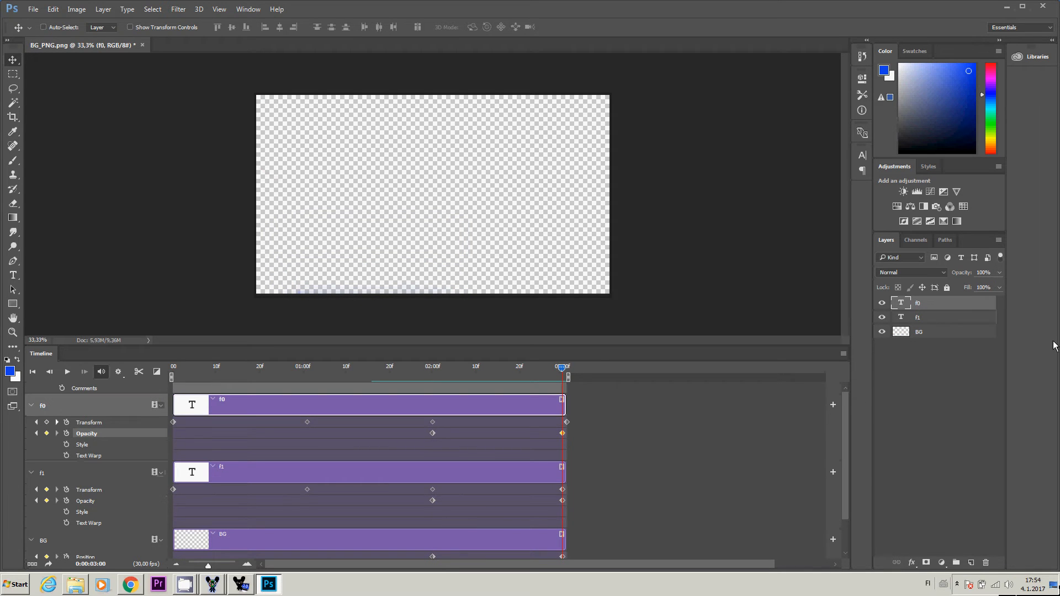
Step: Lower the opacity of f0 and f1 at 3 seconds to fade them out, shifting f1's last Opacity keyframe to the clip's end
left_click(999, 287)
left_click_drag(945, 290, 942, 290)
left_click(928, 318)
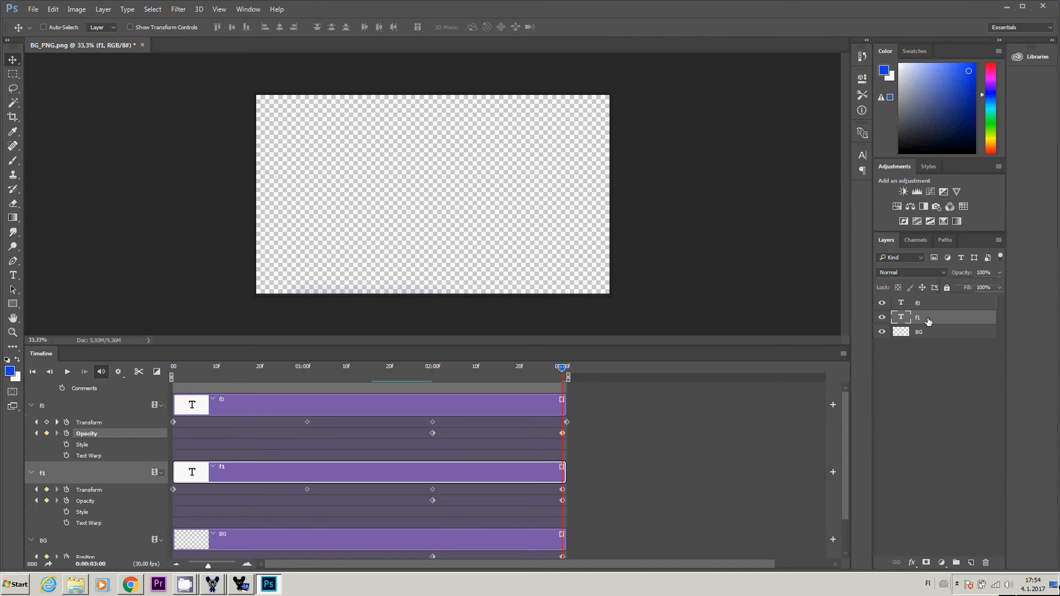
left_click(1000, 273)
left_click_drag(562, 500, 567, 500)
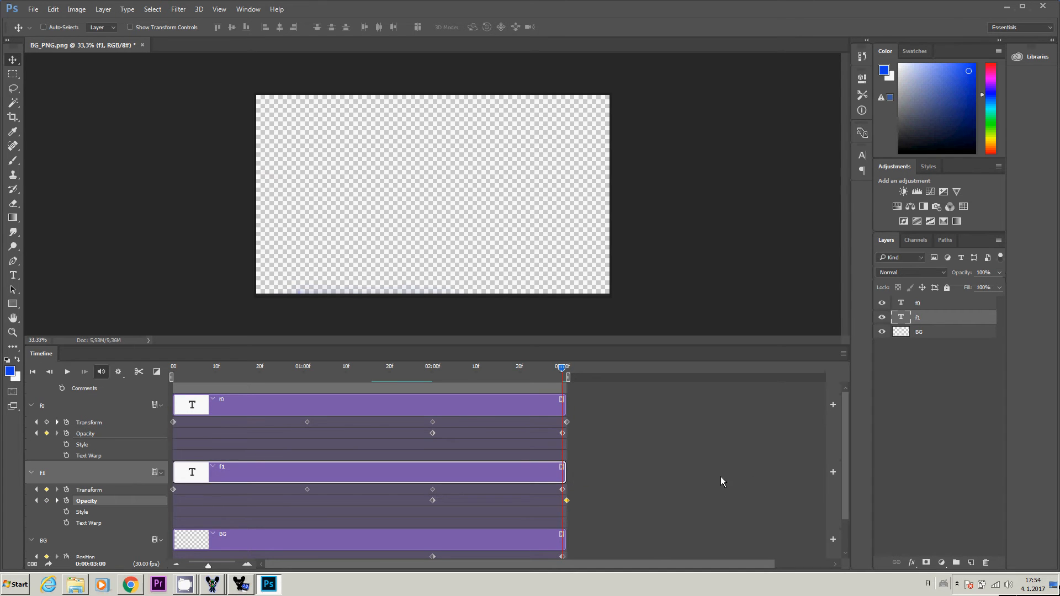
left_click(999, 273)
left_click_drag(999, 288, 944, 288)
left_click(999, 273)
Step: Select the f0 and f1 text layers together at the start of the timeline and move both text lines off the canvas
left_click_drag(563, 366, 183, 398)
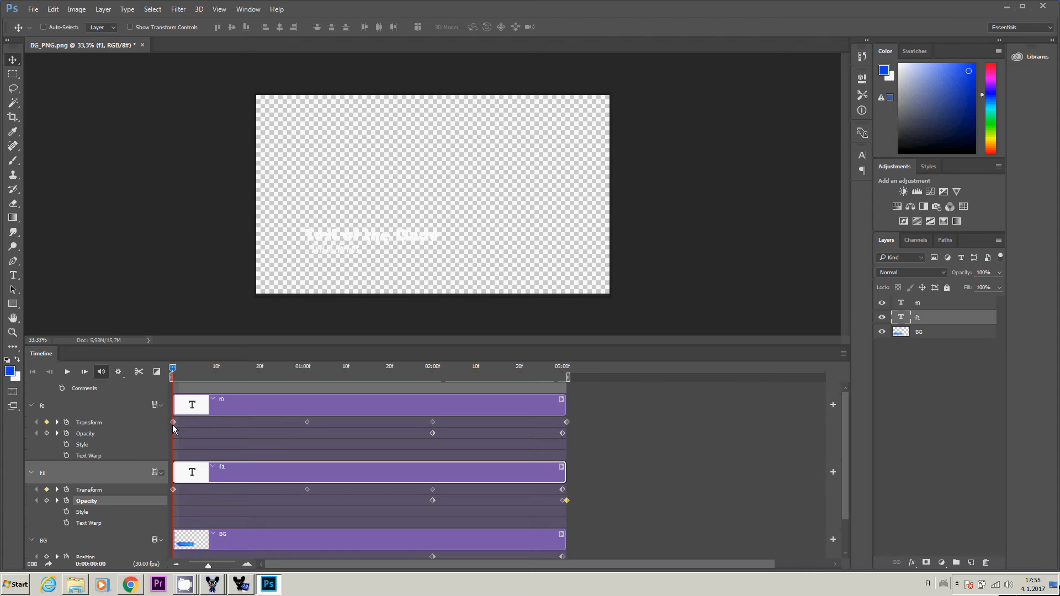
left_click(172, 423)
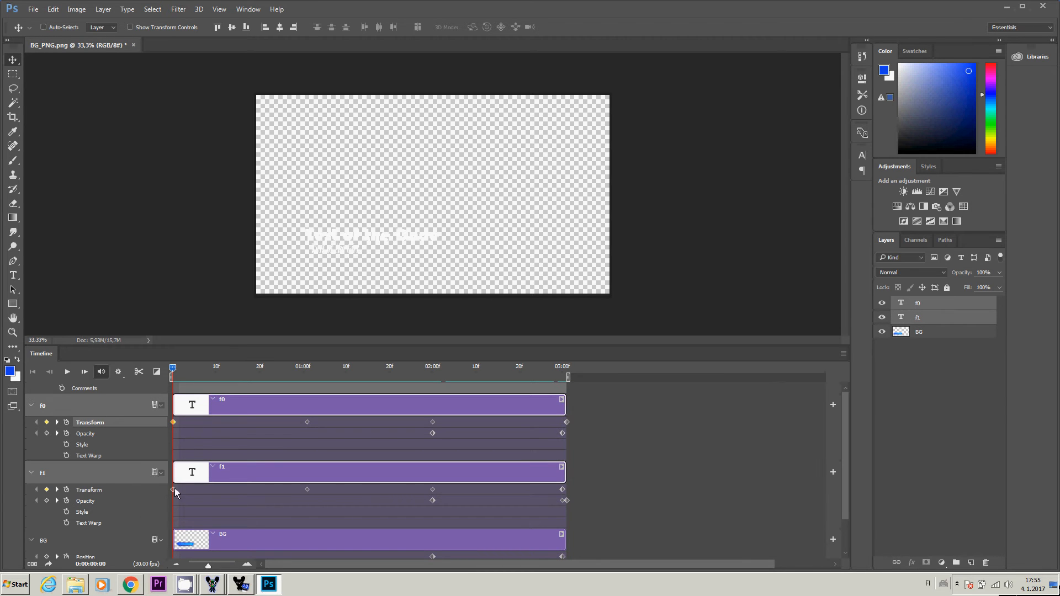
left_click(110, 401)
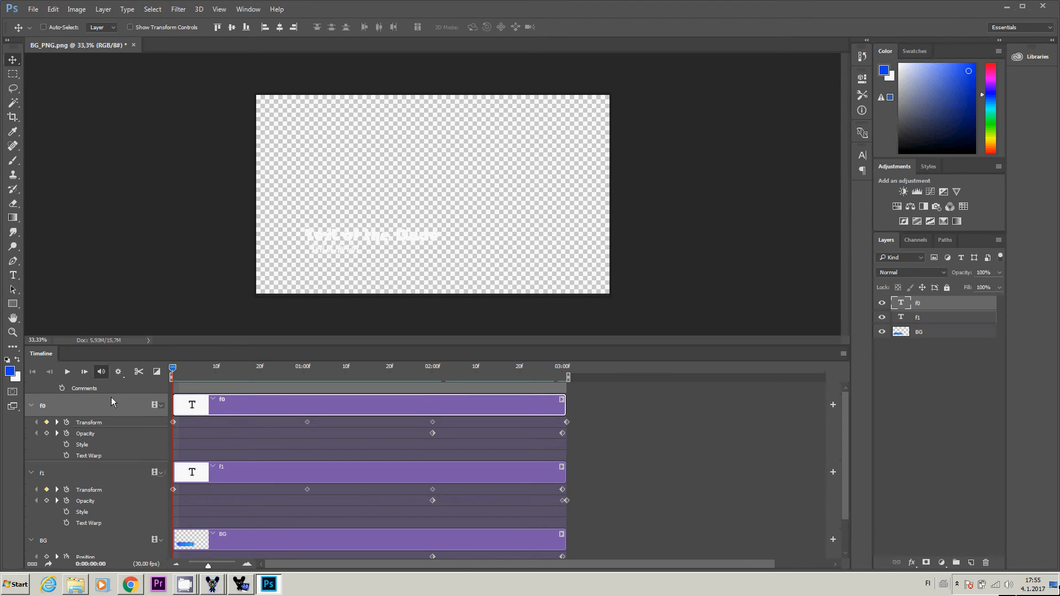
left_click(108, 472)
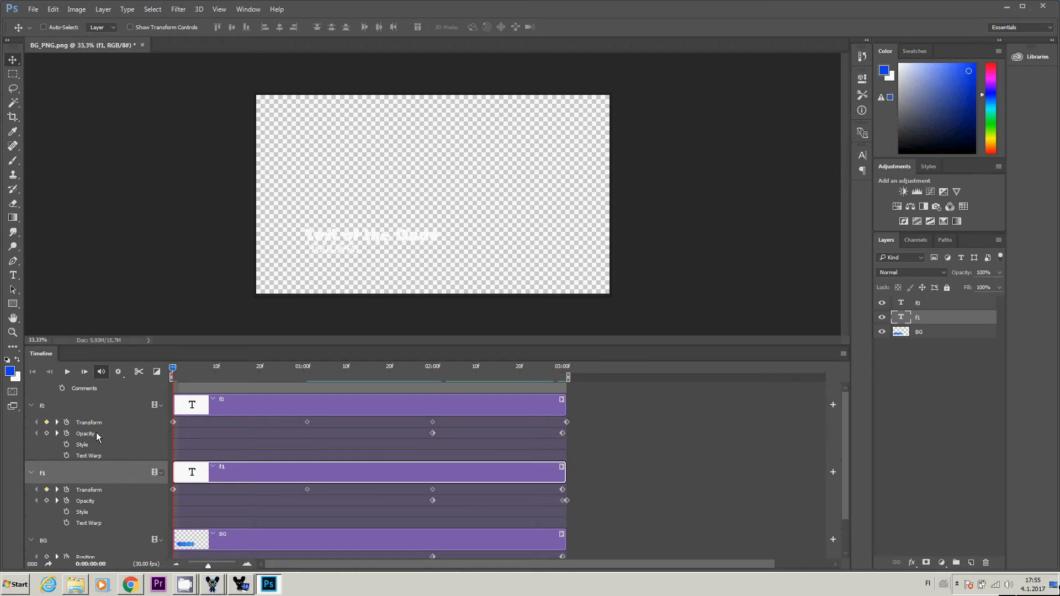
left_click(104, 398, "ctrl")
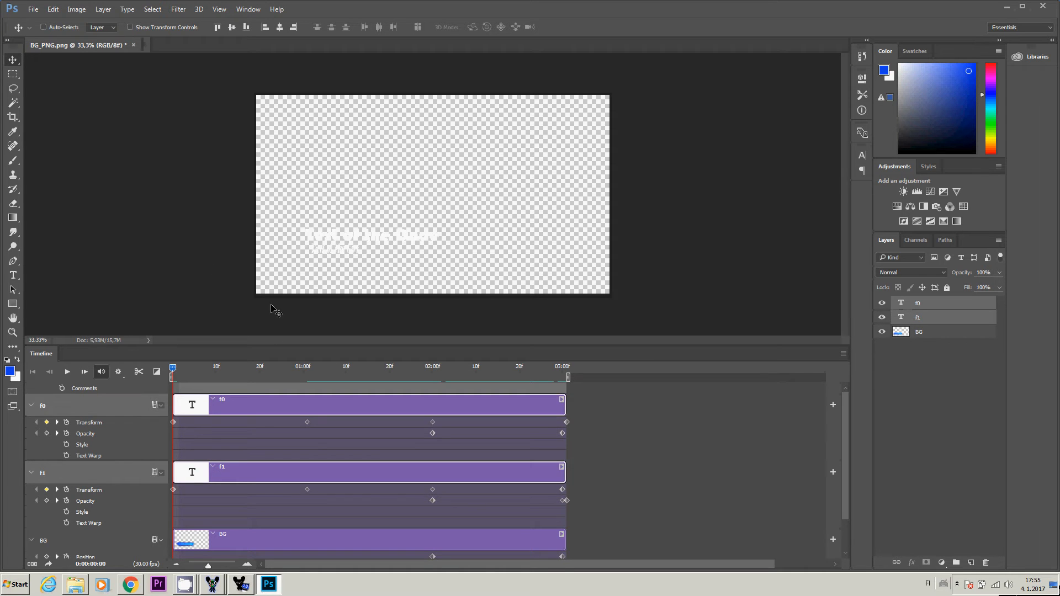
left_click(173, 422)
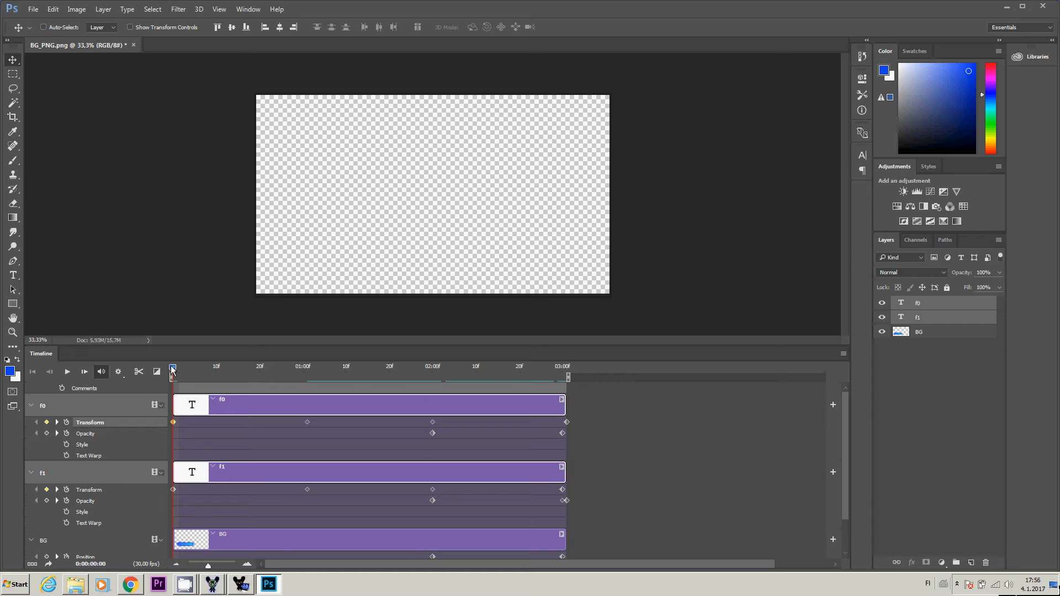
Step: Add Opacity keyframes to f0 and f1 at 1:01
mouse_move(172, 370)
left_mouse_down()
mouse_move(323, 367)
mouse_move(309, 375)
left_mouse_up()
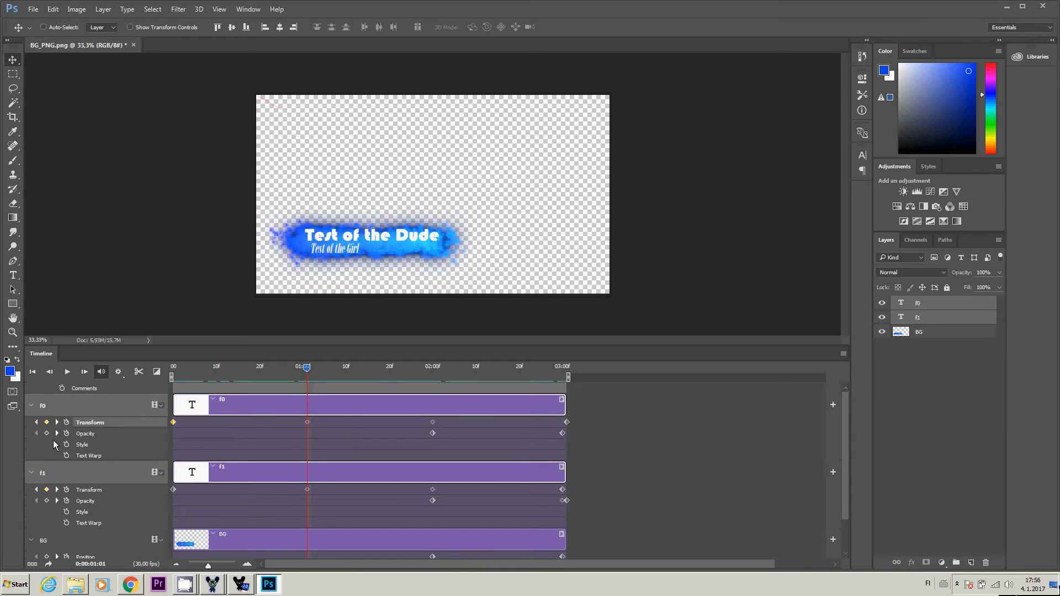
left_click(47, 434)
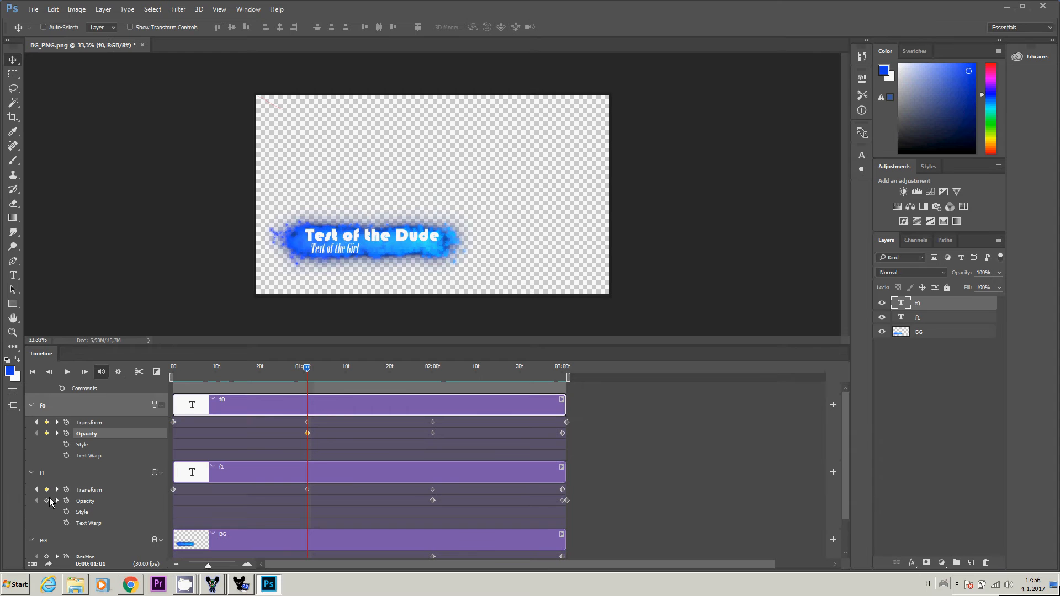
left_click(46, 501)
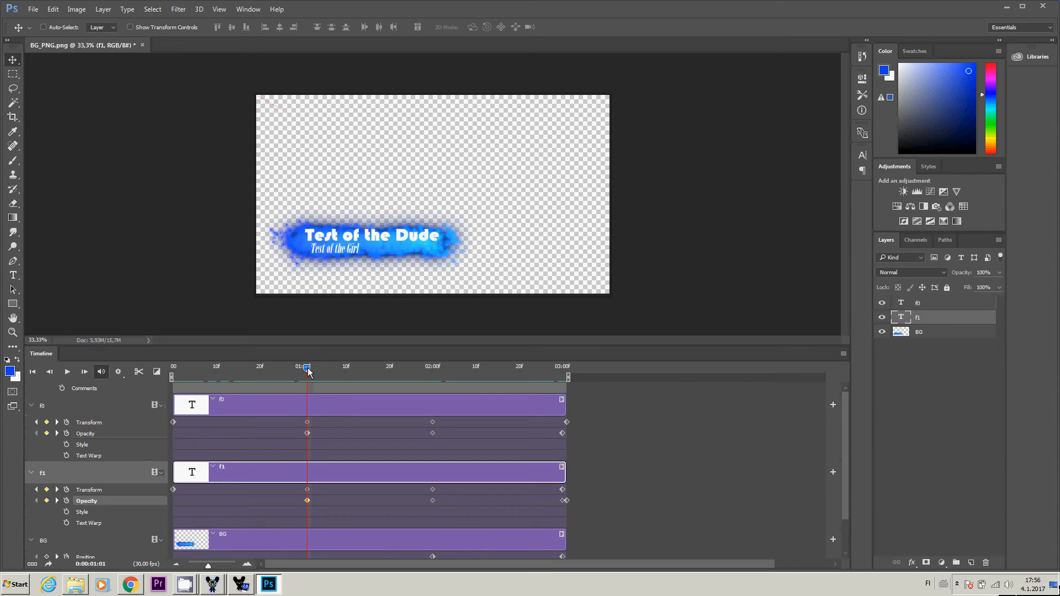
Step: Add Opacity keyframes to f1 and f0 at the start of the timeline and set the opacity there to 0%
left_click_drag(306, 367, 173, 367)
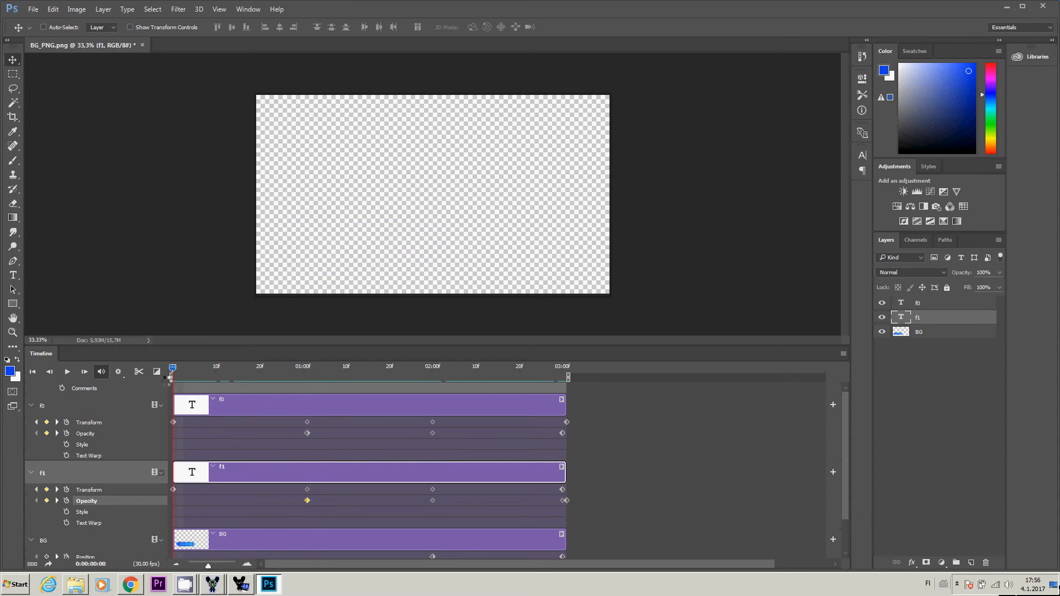
left_click(46, 500)
left_click(46, 434)
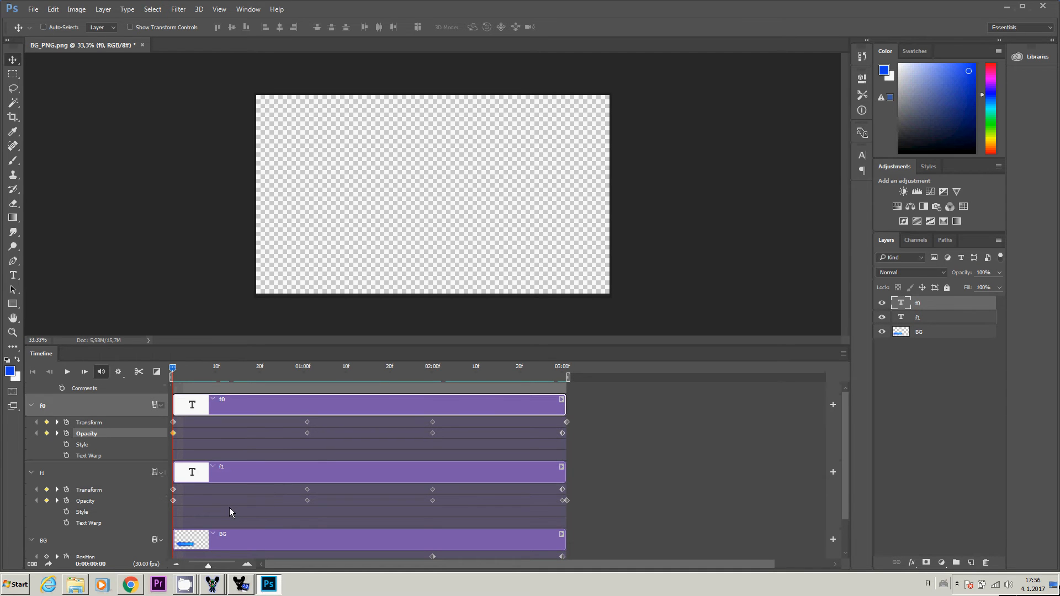
left_click(1000, 273)
left_click_drag(997, 286, 944, 286)
left_click(935, 288)
left_click(173, 501)
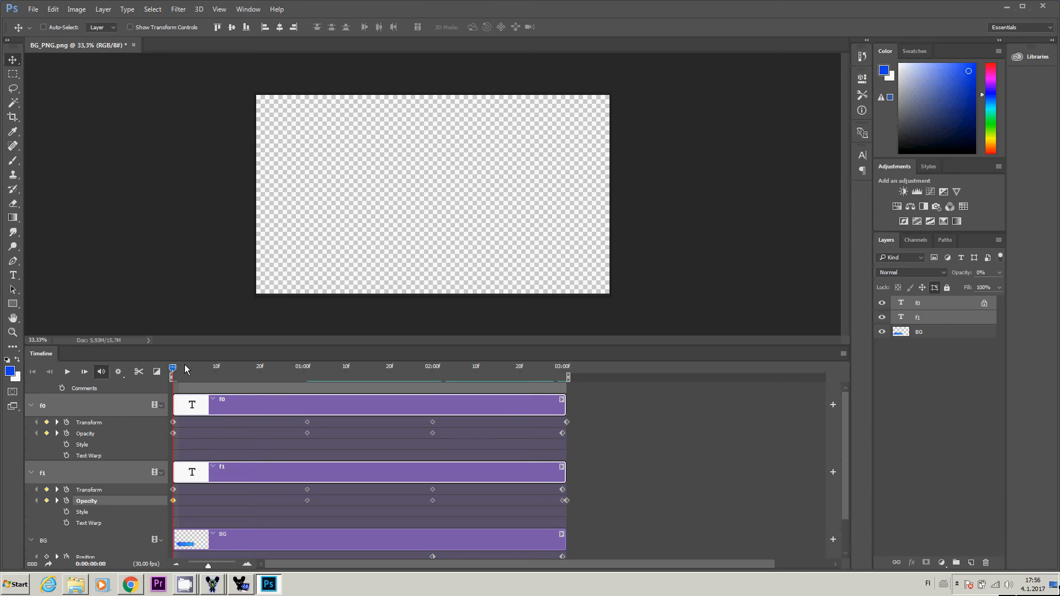
mouse_move(173, 367)
left_mouse_down()
mouse_move(317, 389)
mouse_move(187, 391)
mouse_move(420, 391)
mouse_move(575, 424)
mouse_move(443, 401)
mouse_move(205, 387)
mouse_move(169, 368)
left_mouse_up()
Step: Add a Drop Shadow to the f0 layer with a near-black colour (RGB 15, 14, 14) and a -29° angle
left_click(938, 308)
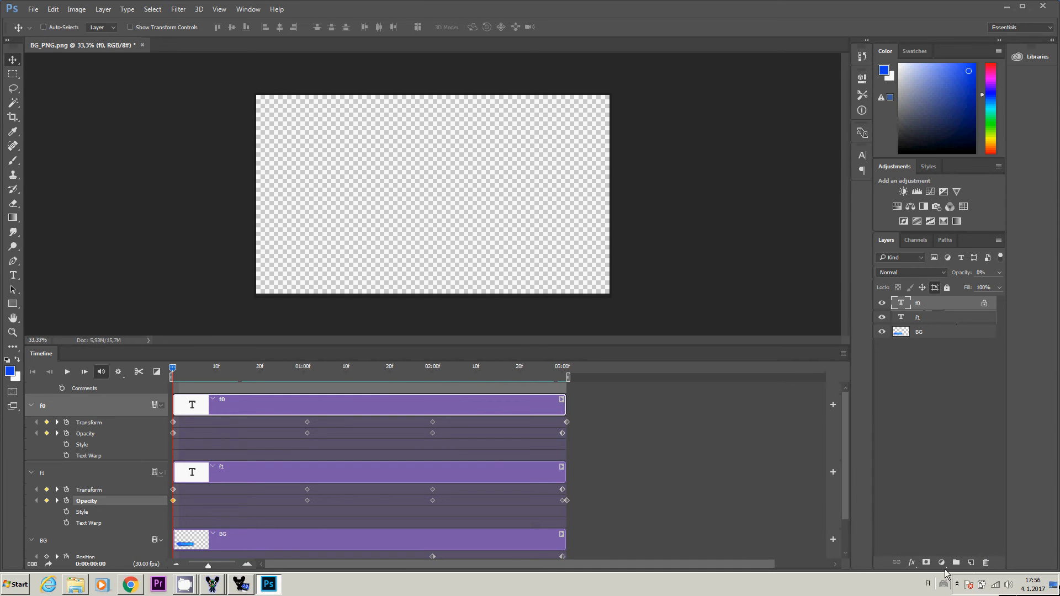
left_click(912, 563)
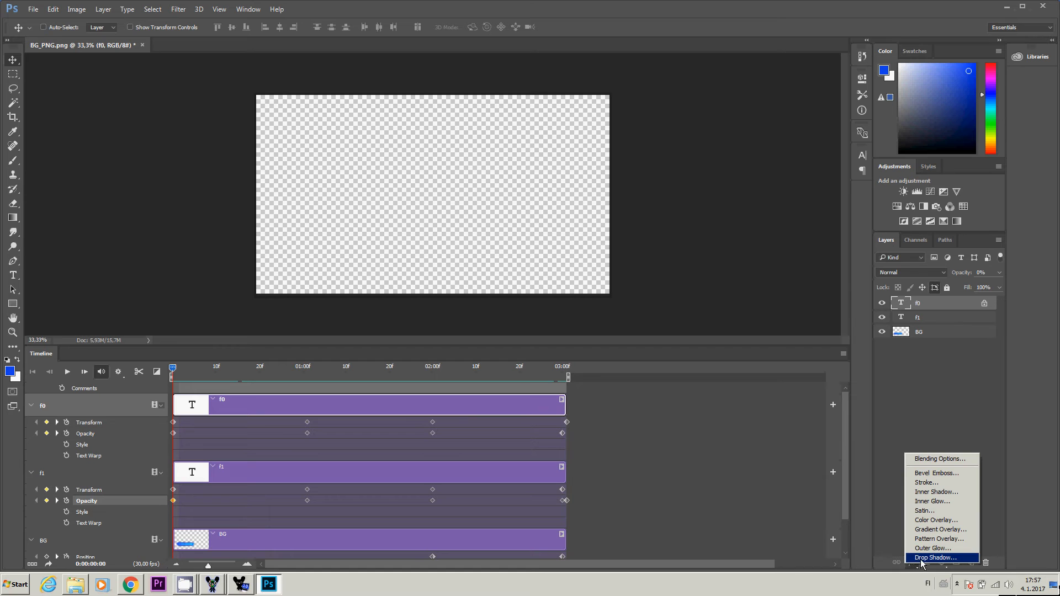
left_click(925, 558)
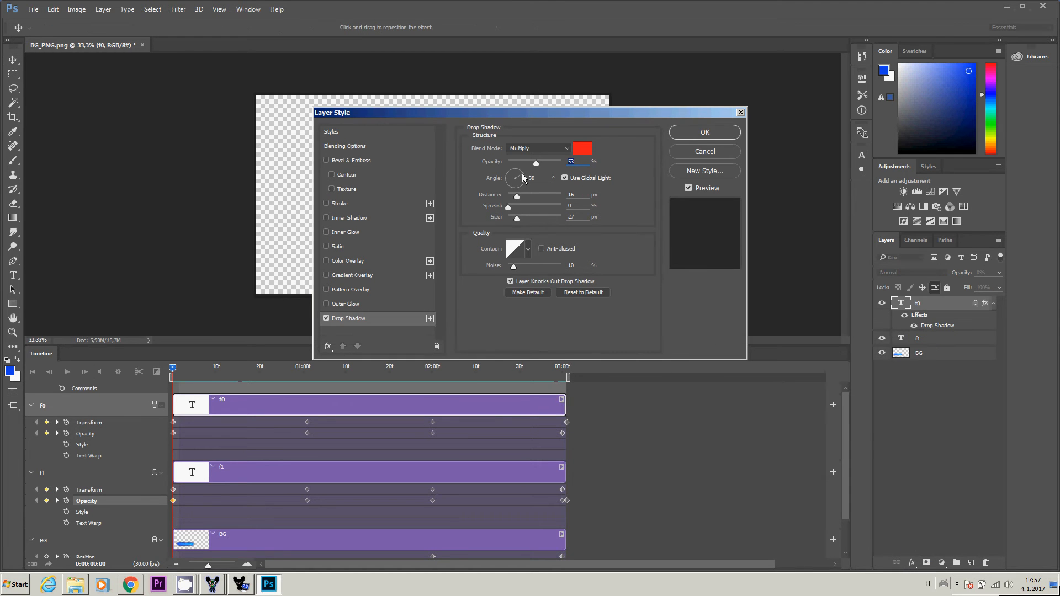
left_click(585, 150)
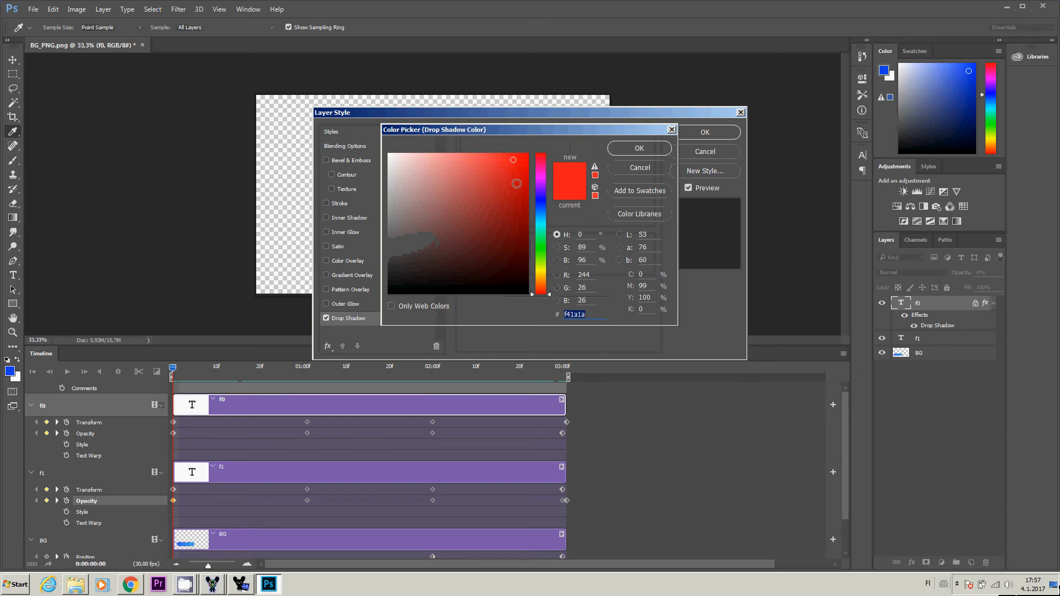
left_click(396, 285)
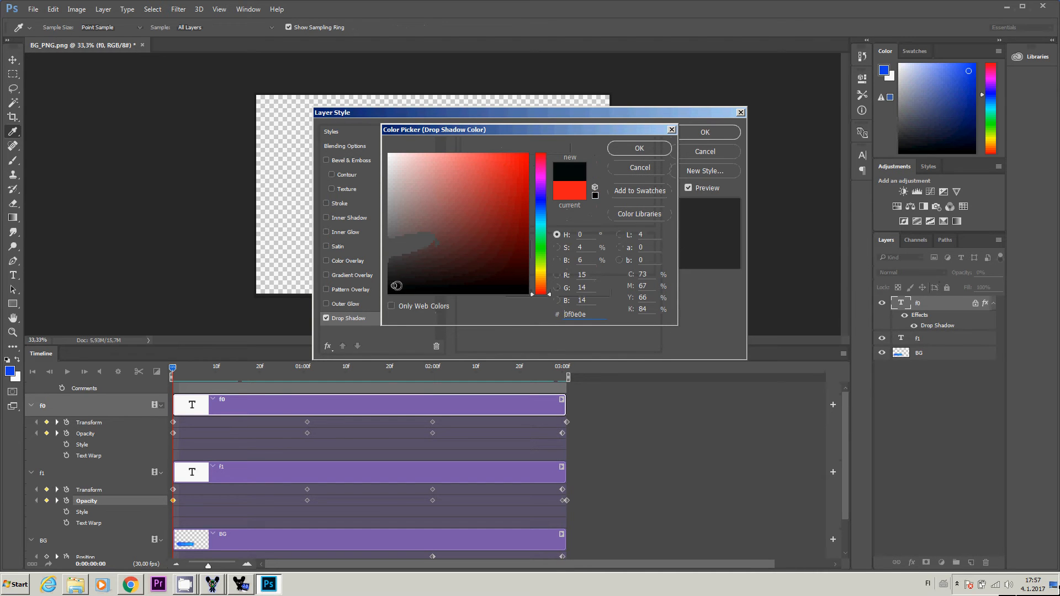
left_click(639, 148)
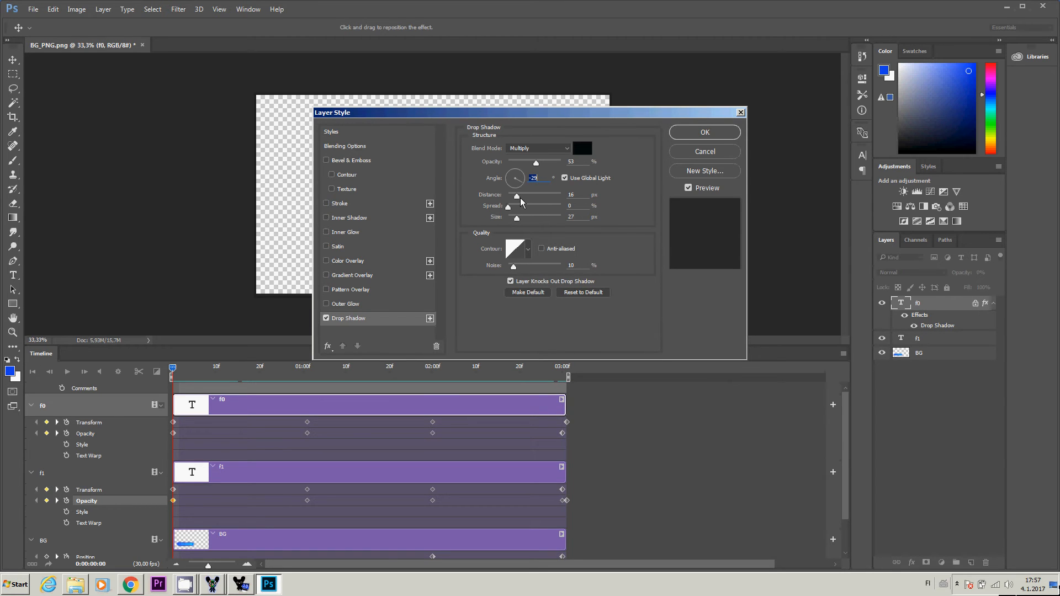
left_click(690, 133)
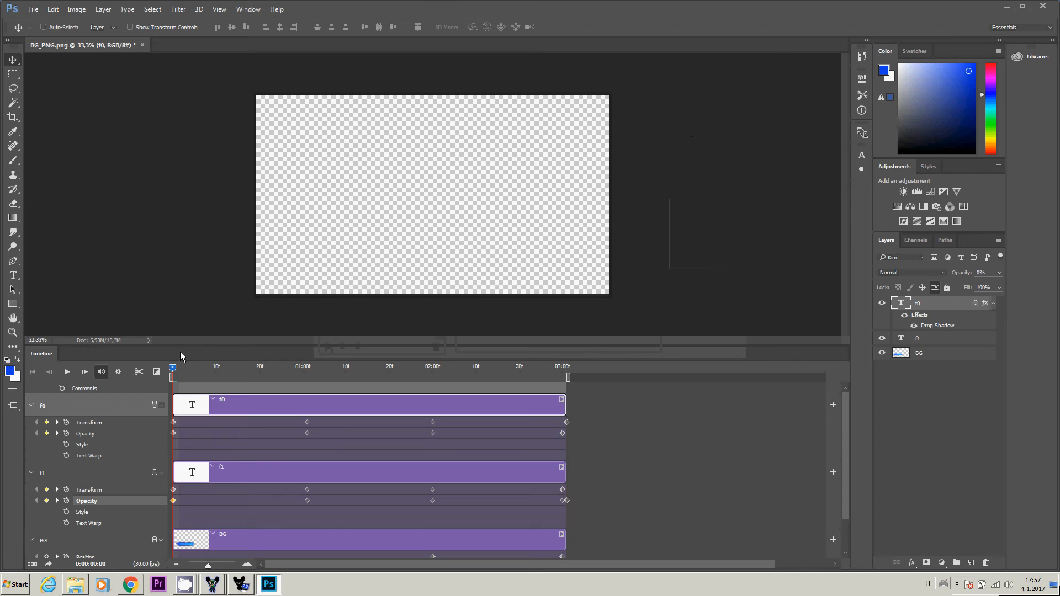
Step: Toggle f0's effects off and on at 1:01 to compare the drop shadow, and return the playhead to the start
left_click_drag(173, 368, 307, 369)
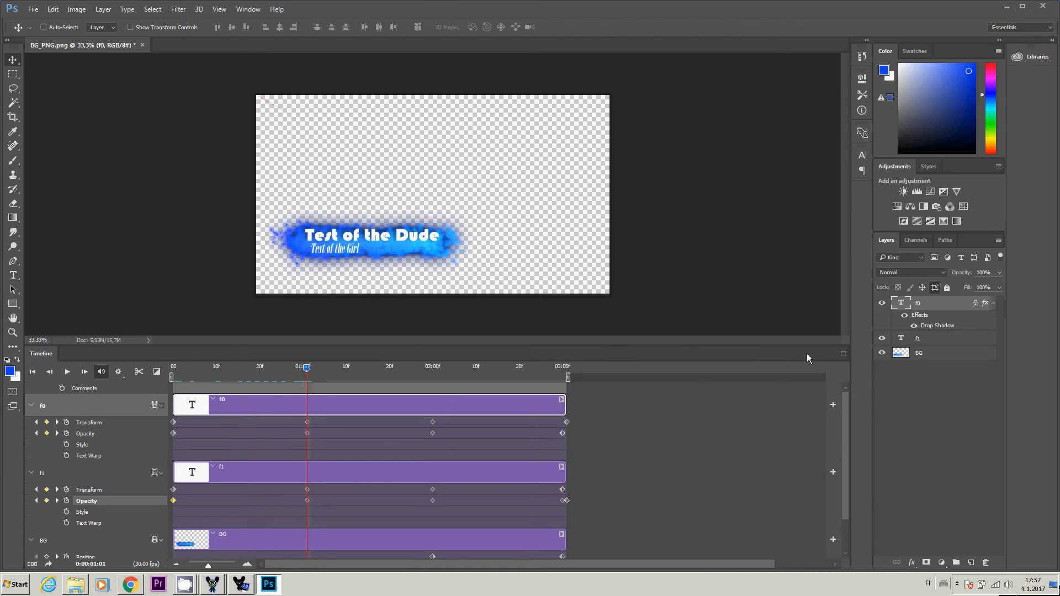
left_click(904, 318)
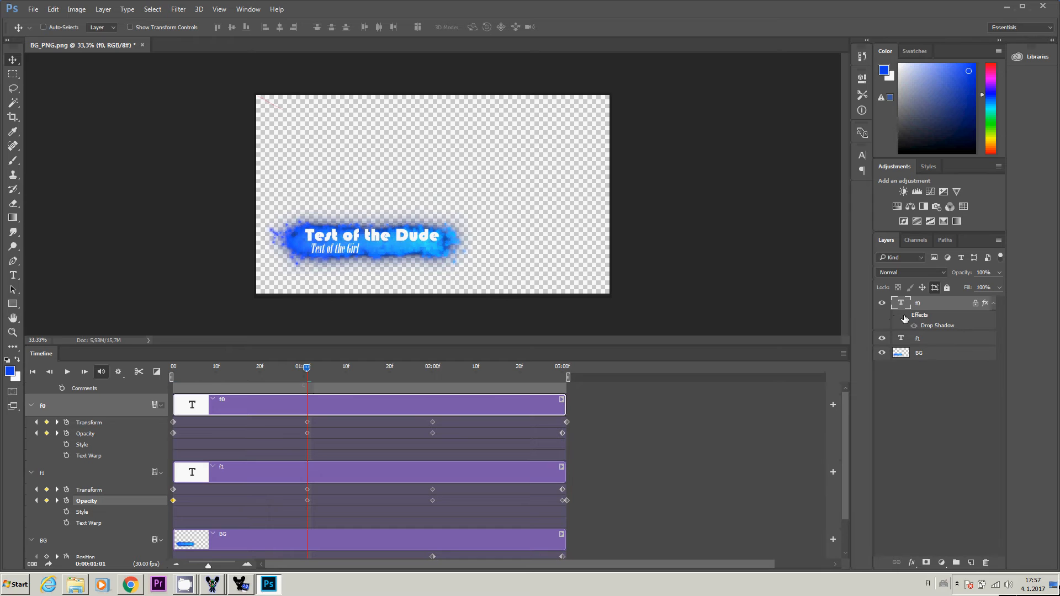
left_click(905, 318)
left_click(904, 318)
left_click(904, 318)
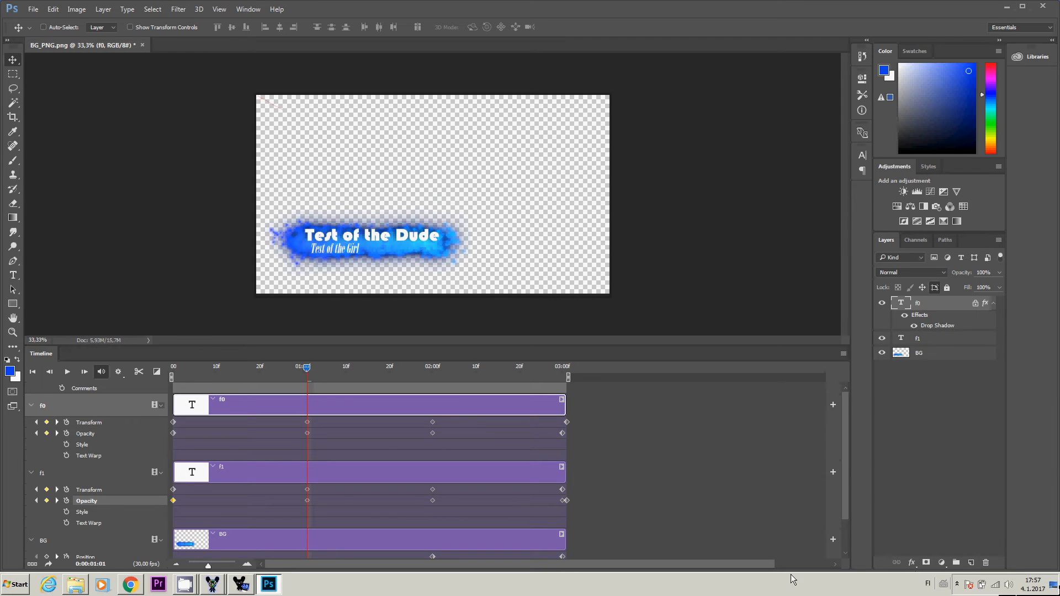
left_click_drag(309, 373, 173, 402)
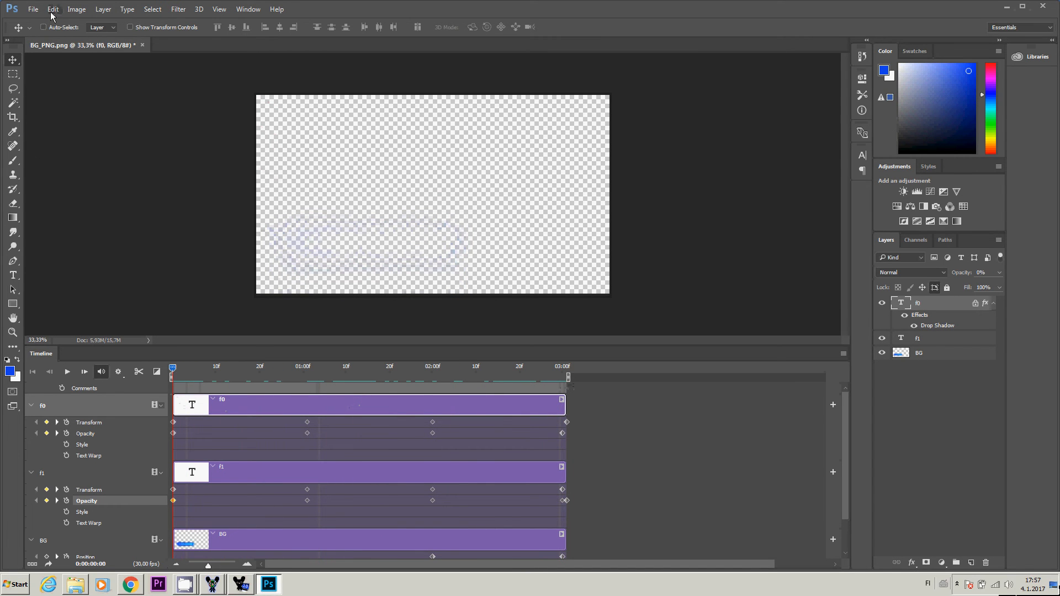
Step: Save the document as the Photoshop file DemoBG_5 in the CasparCG Server template folder
left_click(34, 10)
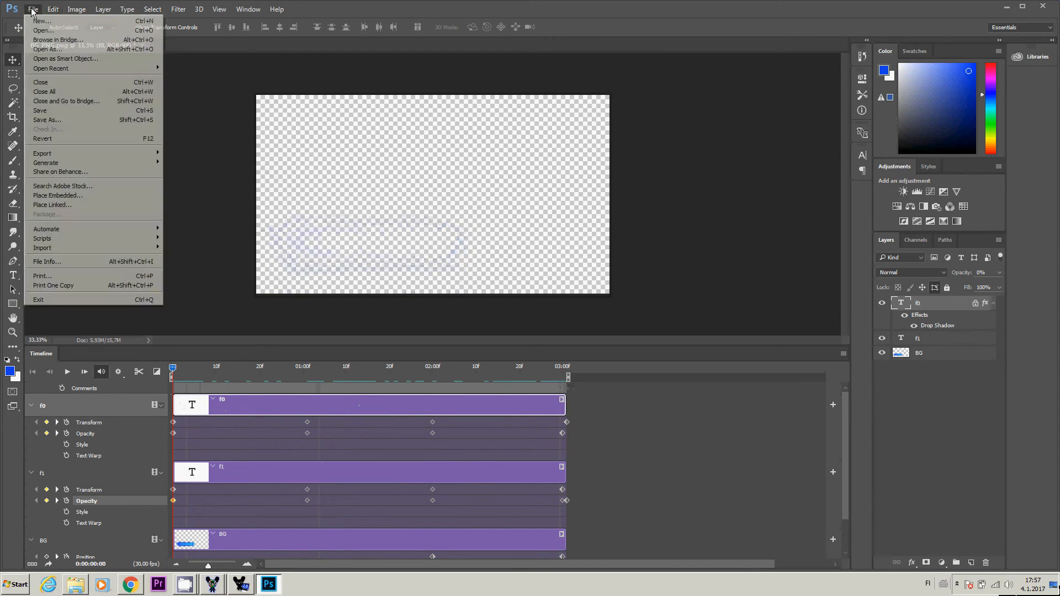
left_click(71, 122)
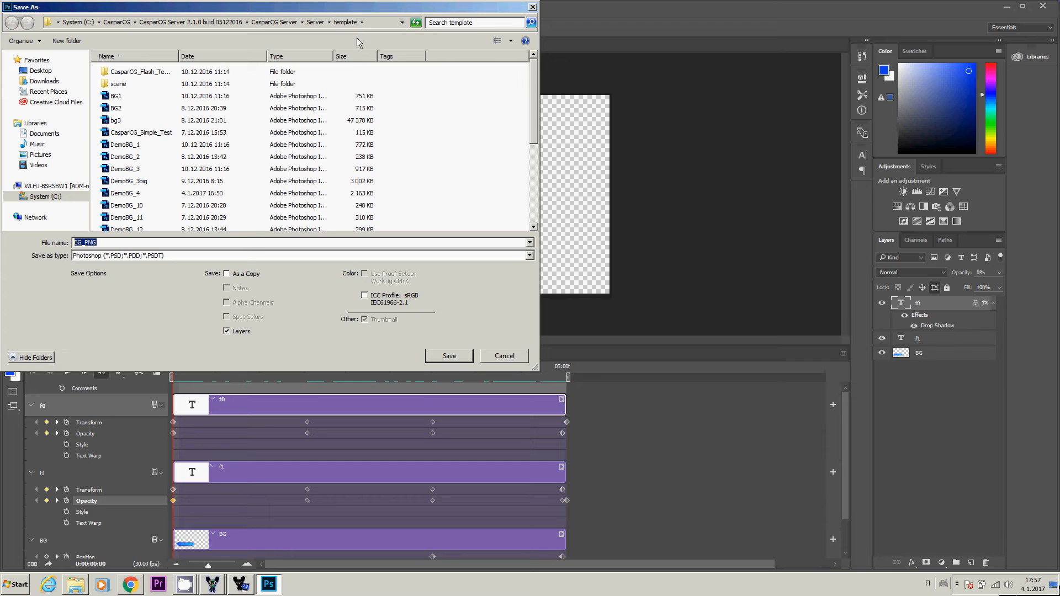
left_click(198, 243)
left_click_drag(171, 245, 35, 247)
type("Dem")
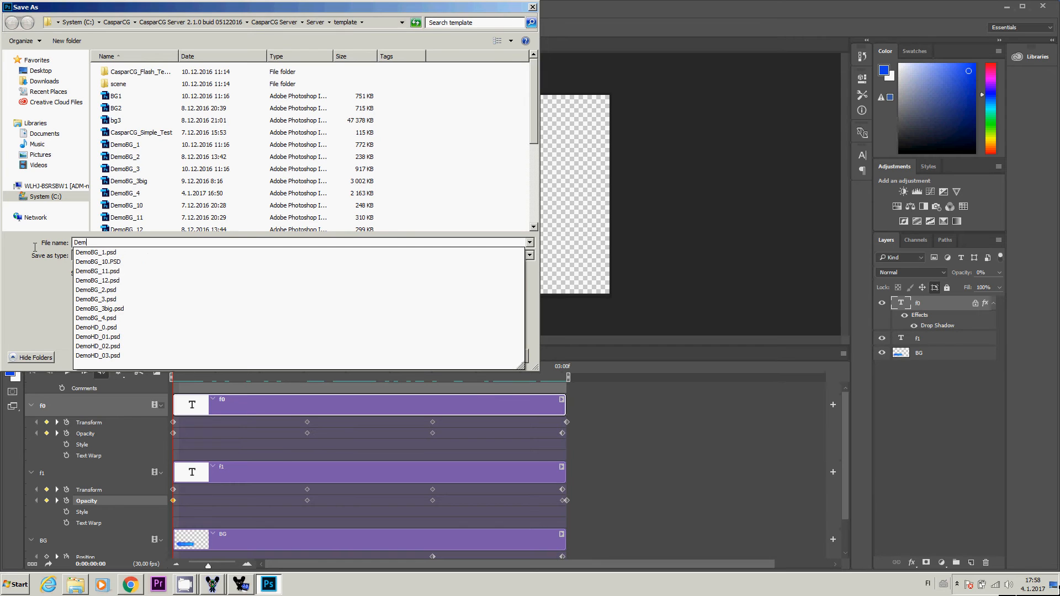
type("oBG")
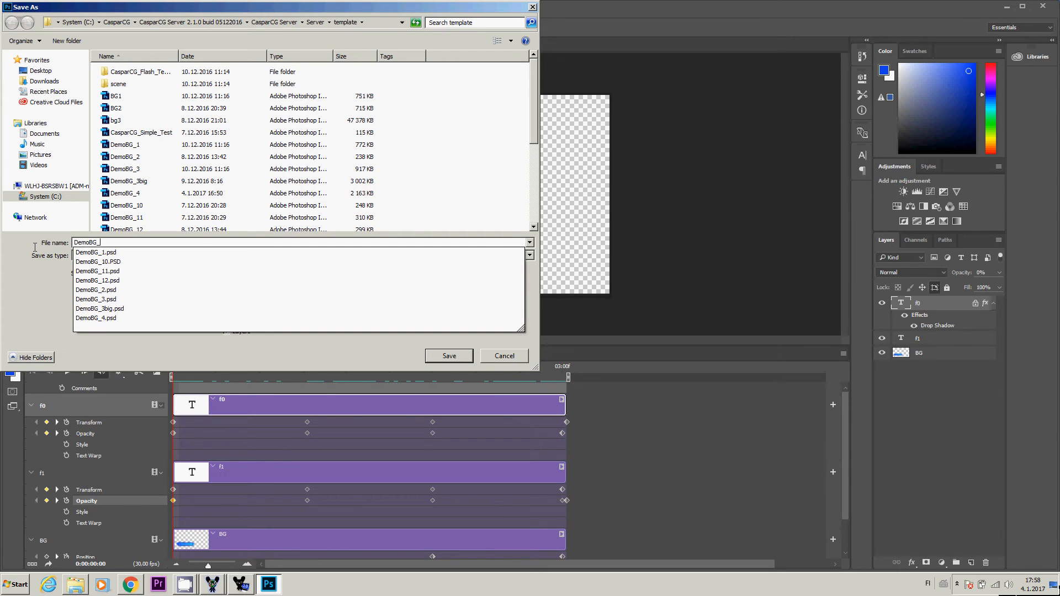
type("_5")
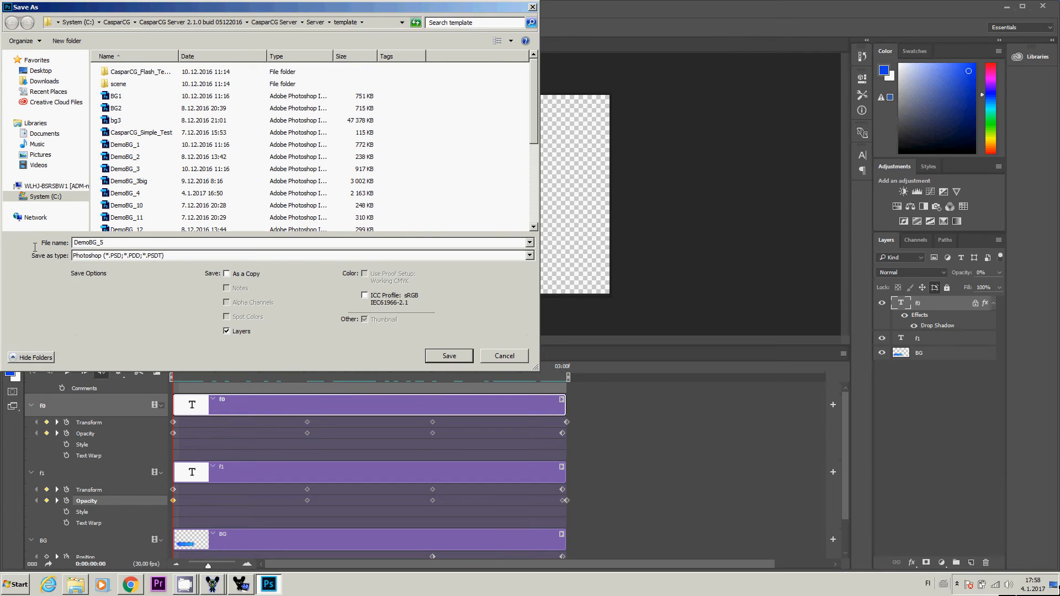
left_click(441, 357)
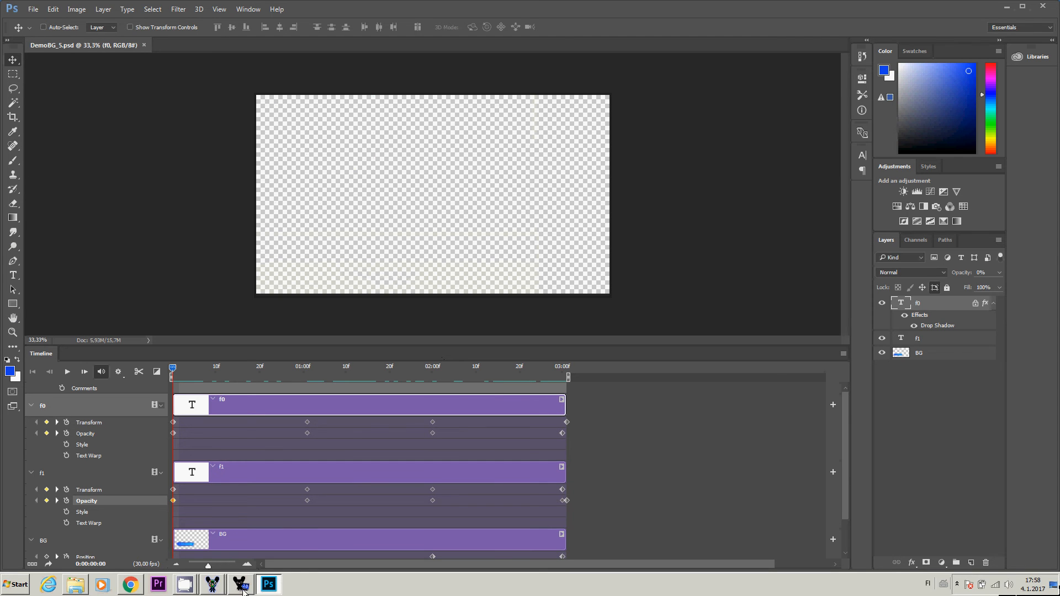
Step: Bring up the Screen consumer output and CasparCG Client, add the DEMOBG_5 template to the rundown and play it
key("alt+Tab")
key("alt+Tab")
key("alt+Tab")
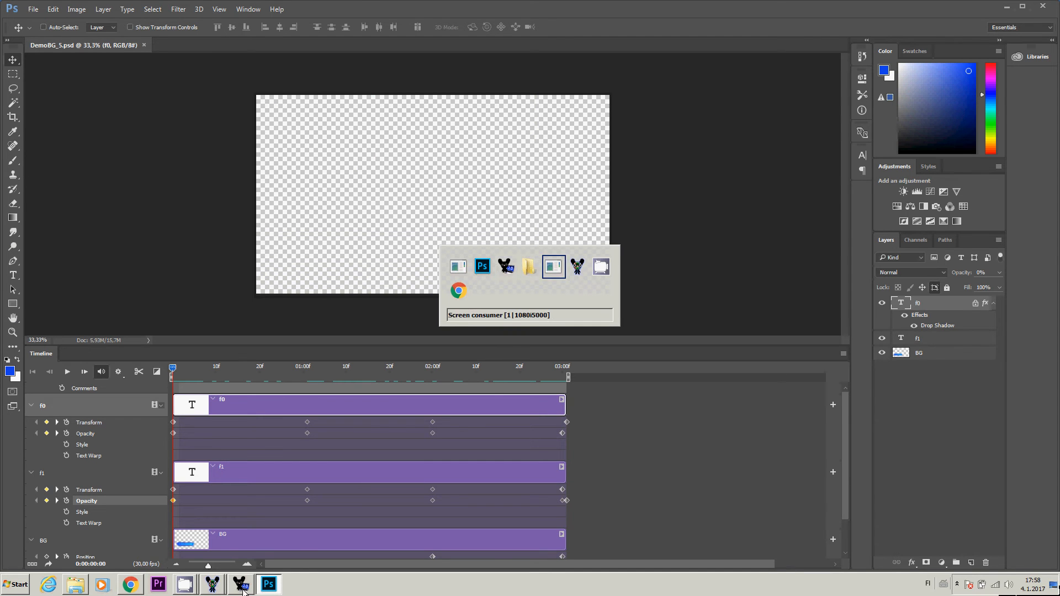
key("alt+Tab")
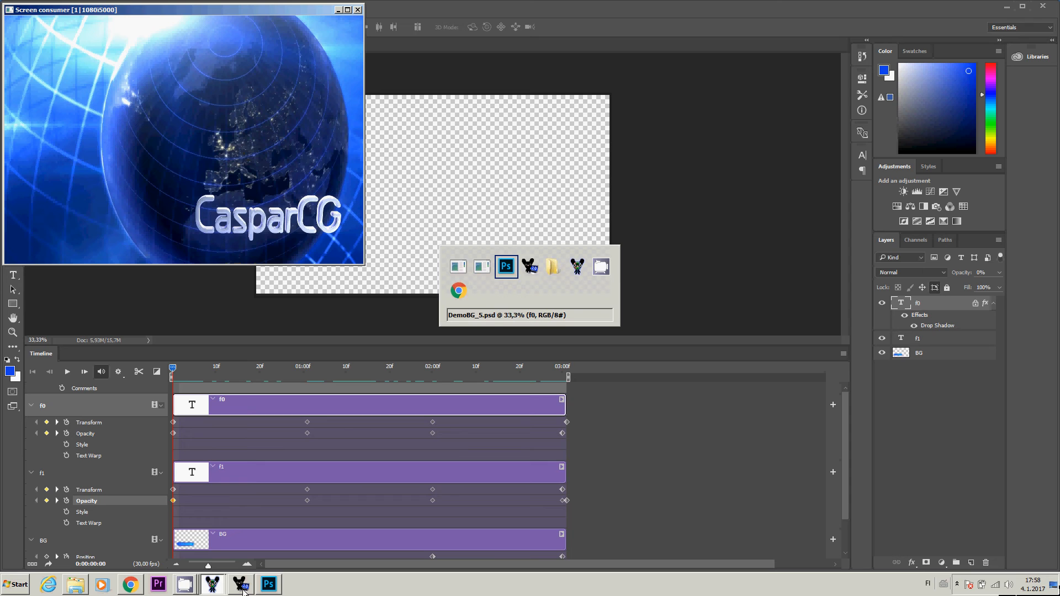
key("alt+Tab")
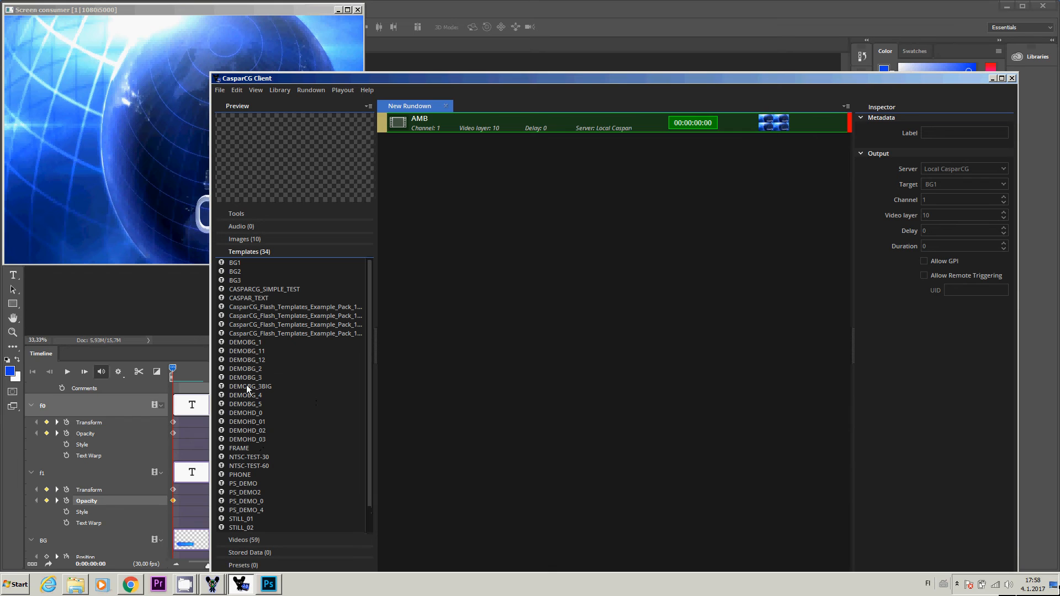
left_click(250, 405)
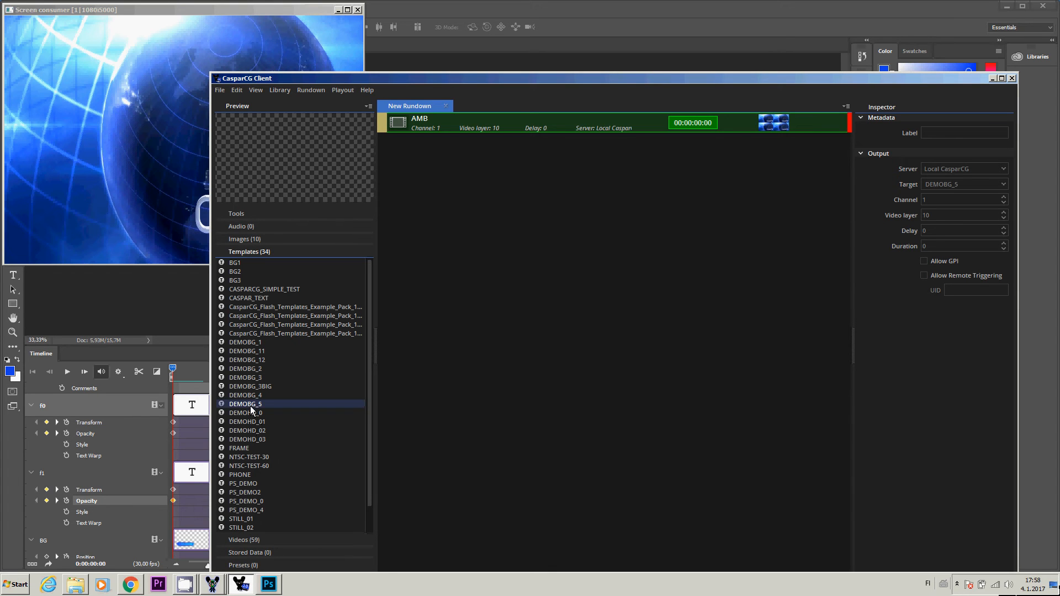
left_click_drag(539, 258, 539, 258)
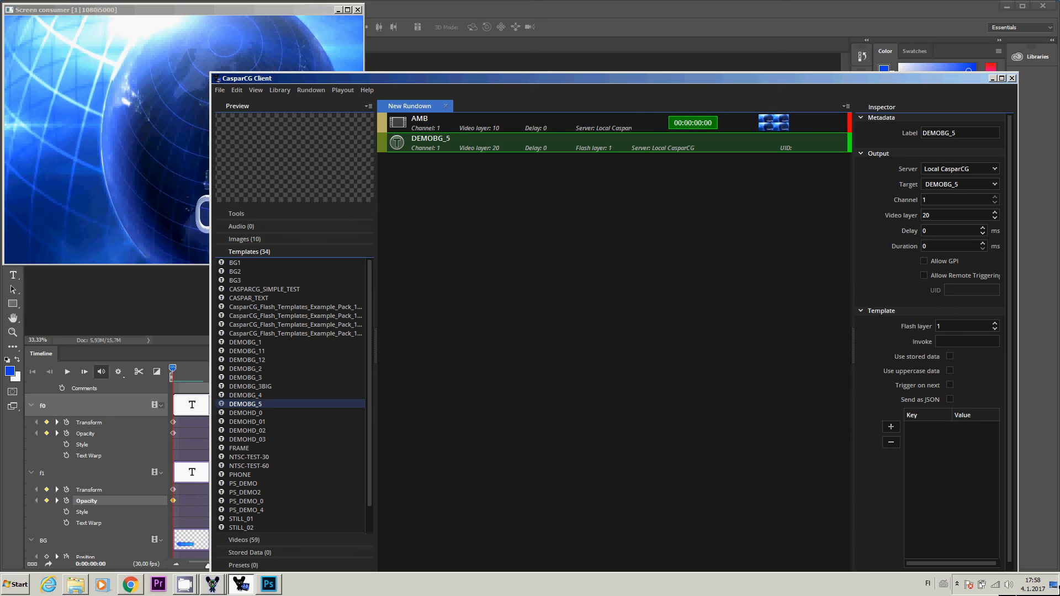
key("F2")
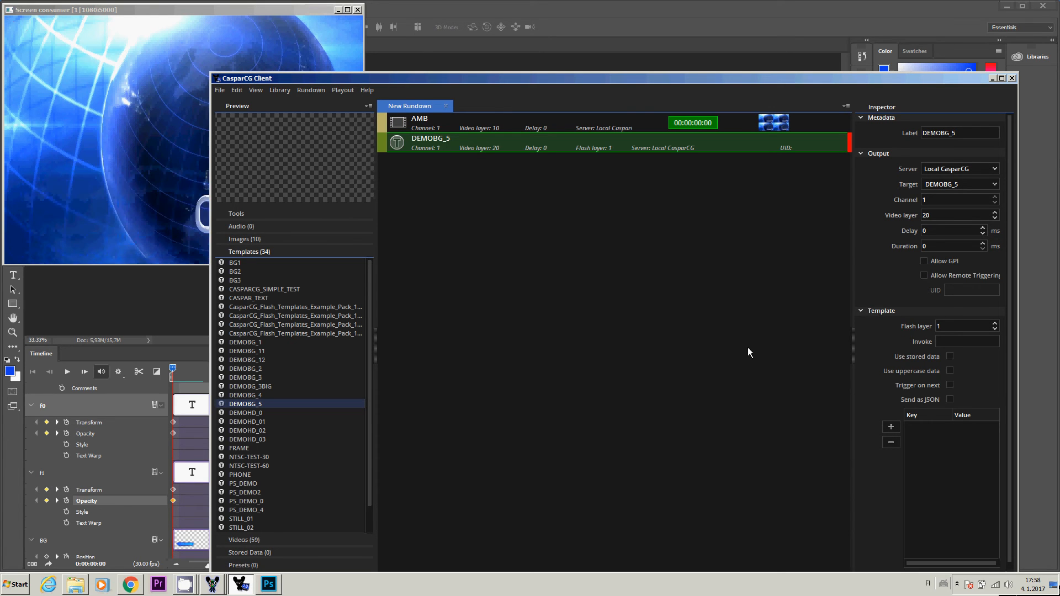
Step: Add template data to DEMOBG_5 with key f0 and the value "0000 Test of the Dude"
left_click(889, 425)
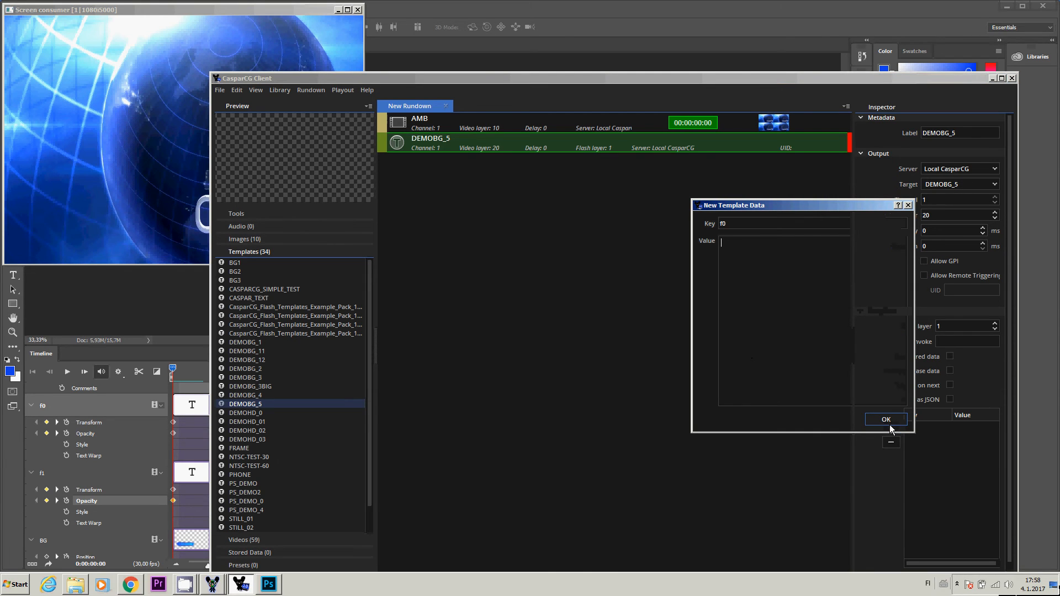
type("0000")
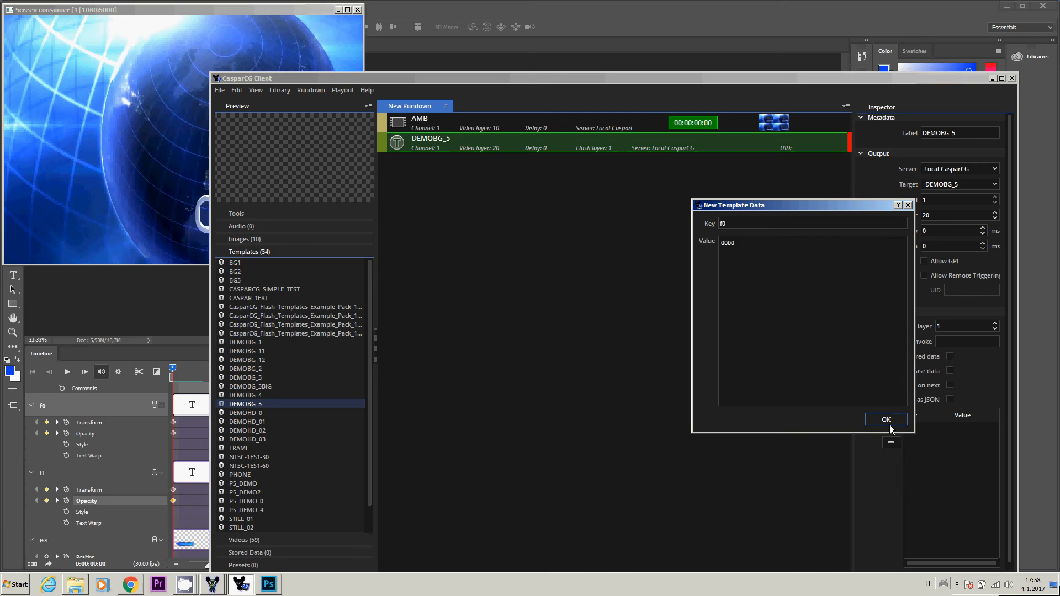
type(" Test of the Duu")
key("BackSpace")
type("e")
key("BackSpace")
key("Return")
type("de")
left_click(893, 419)
Step: Add template data with key f1 and the value "1111 Test of the Girl", and play DEMOBG_5 from the rundown
left_click(890, 429)
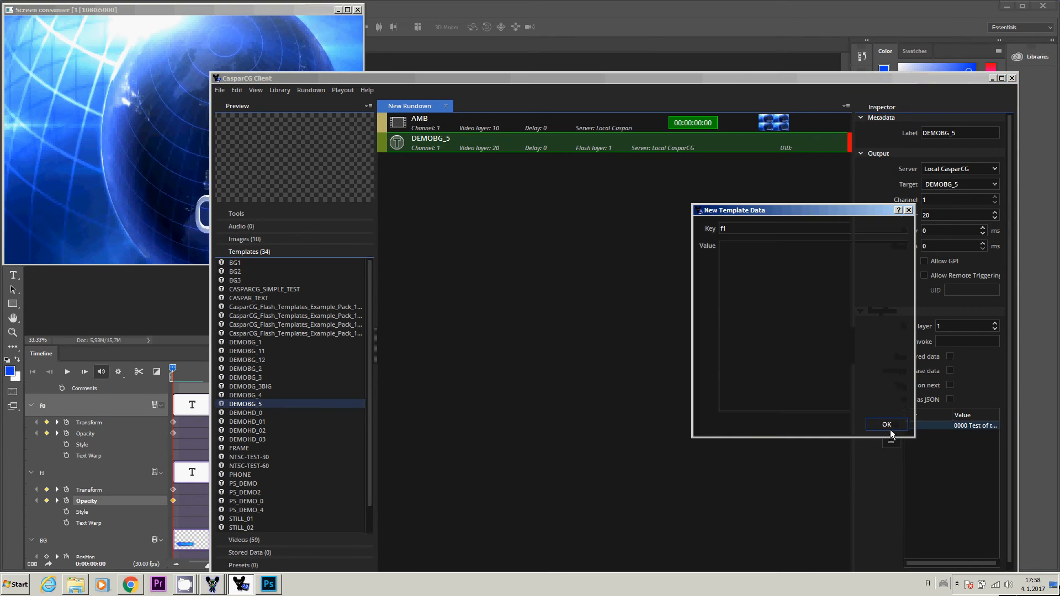
type("1111 Test")
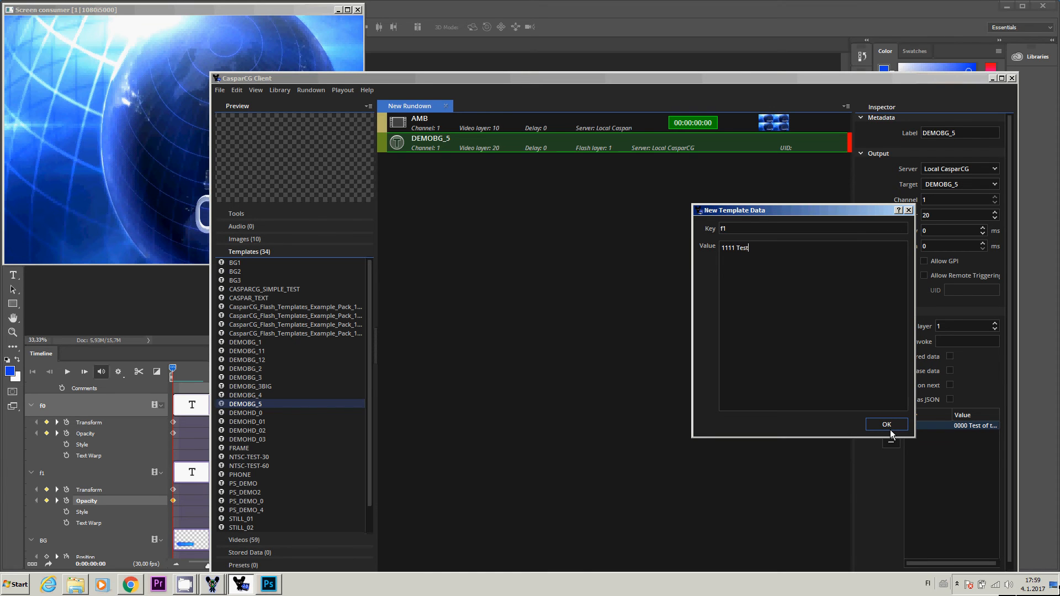
type(" of the Girl")
left_click(890, 430)
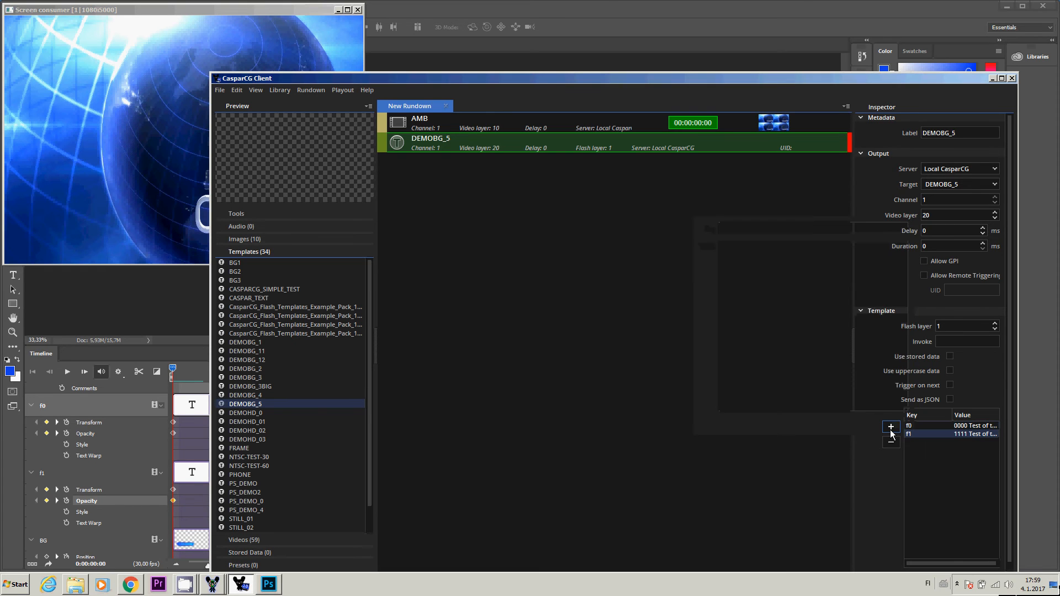
left_click(469, 145)
key("F2")
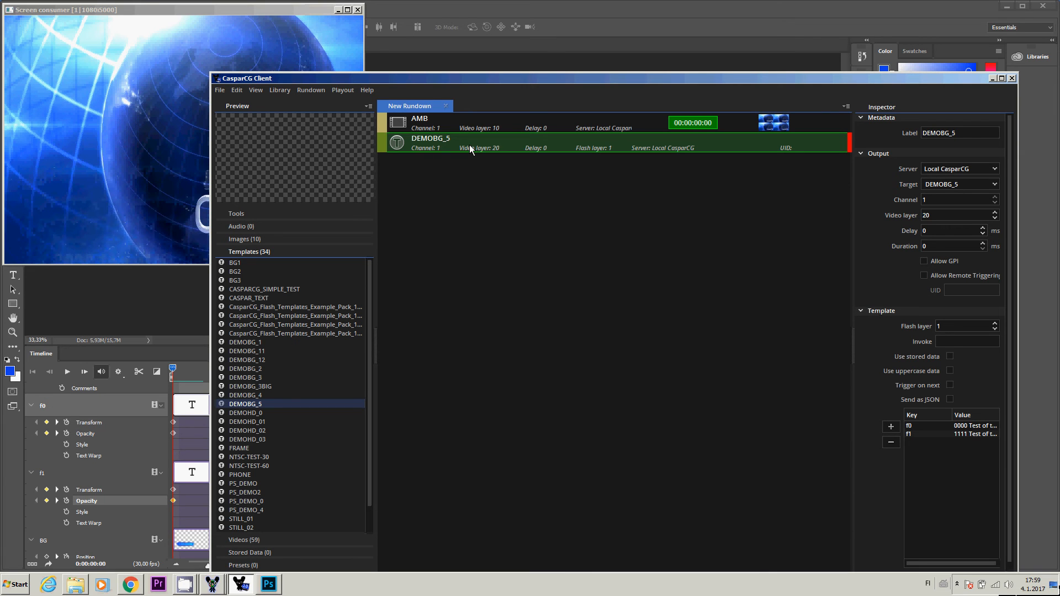
Step: Switch to Photoshop and add the timeline comment "start intro" at the start of the timeline
key("alt+Tab")
key("alt+Tab")
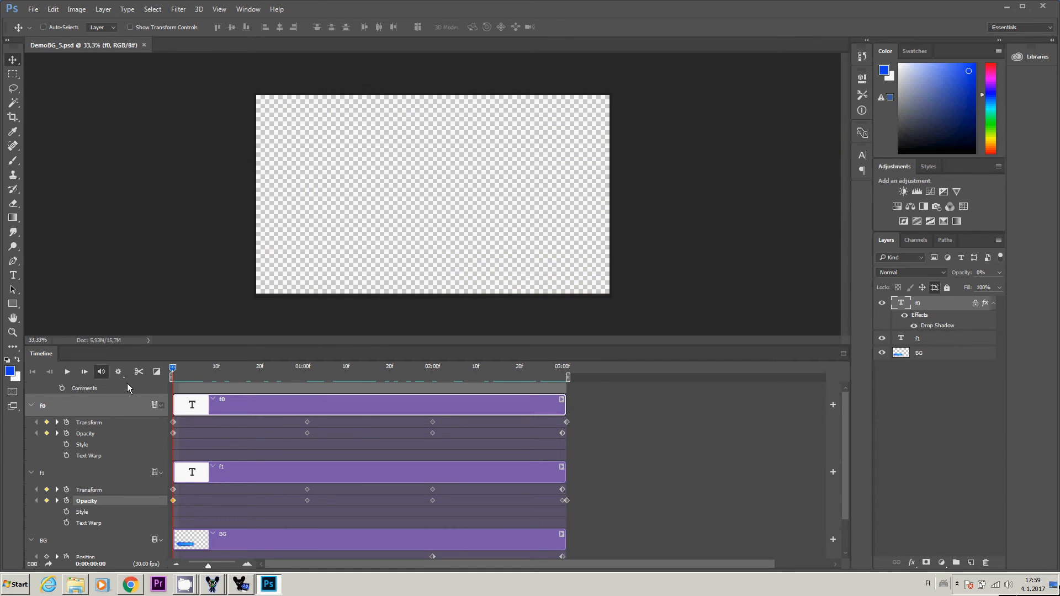
left_click(169, 368)
left_click(62, 388)
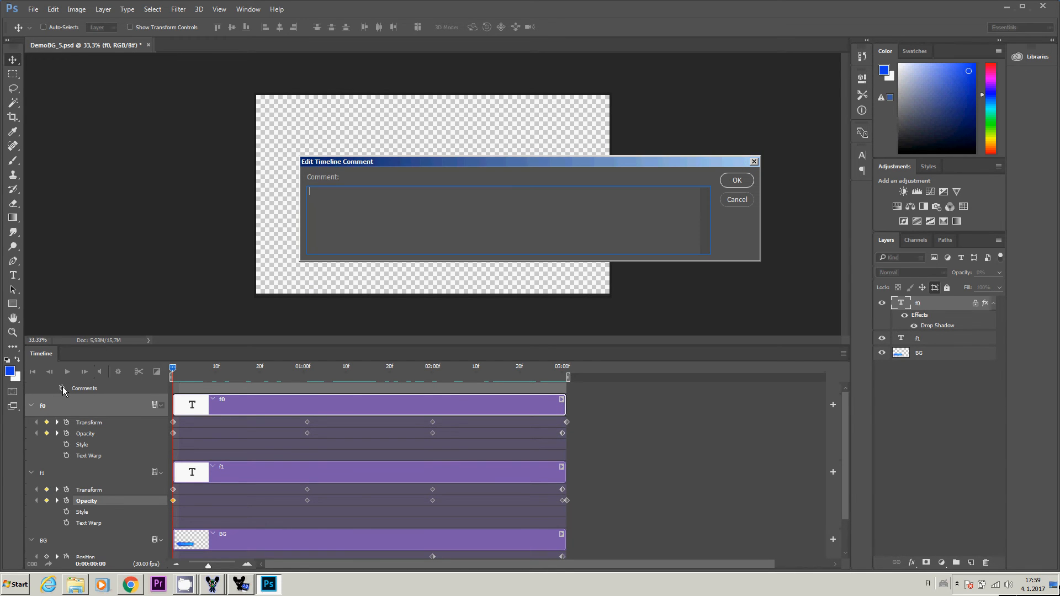
type("start intro")
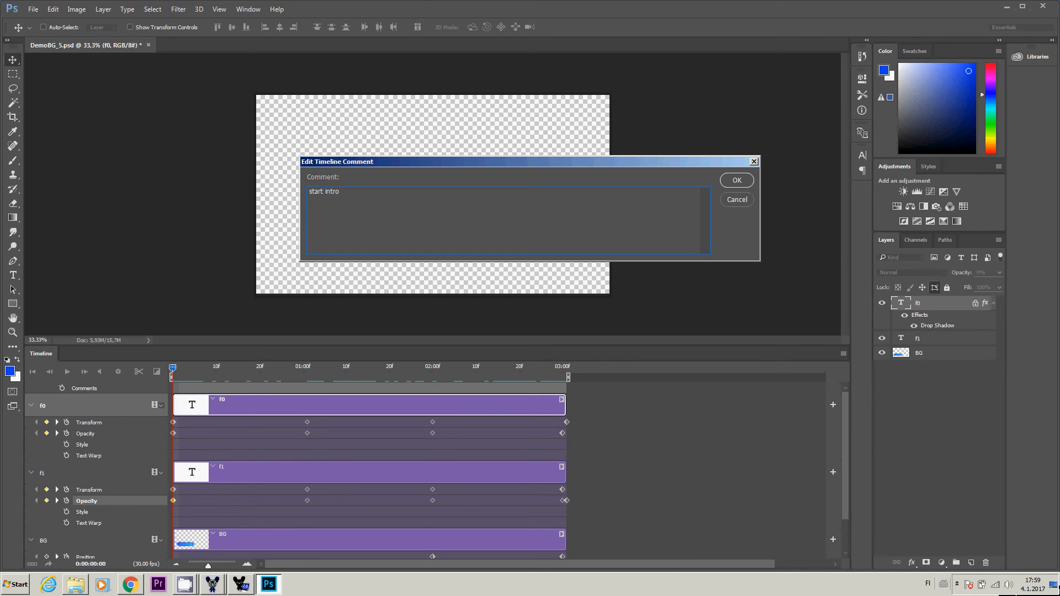
left_click(744, 182)
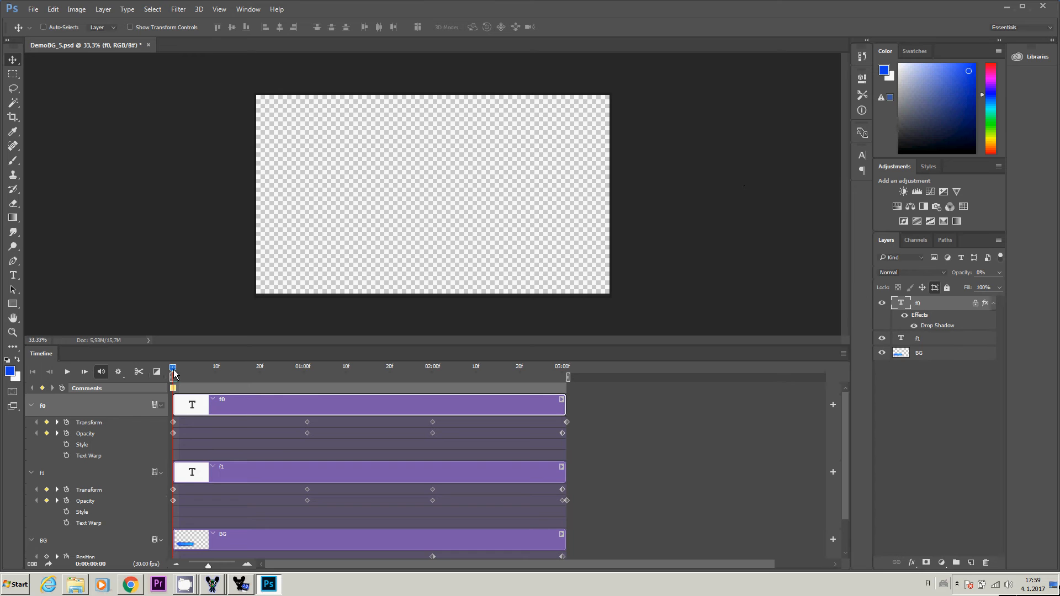
Step: Add the timeline comment "stop, start outro" at 1:09 and save the document
left_click_drag(196, 375, 342, 375)
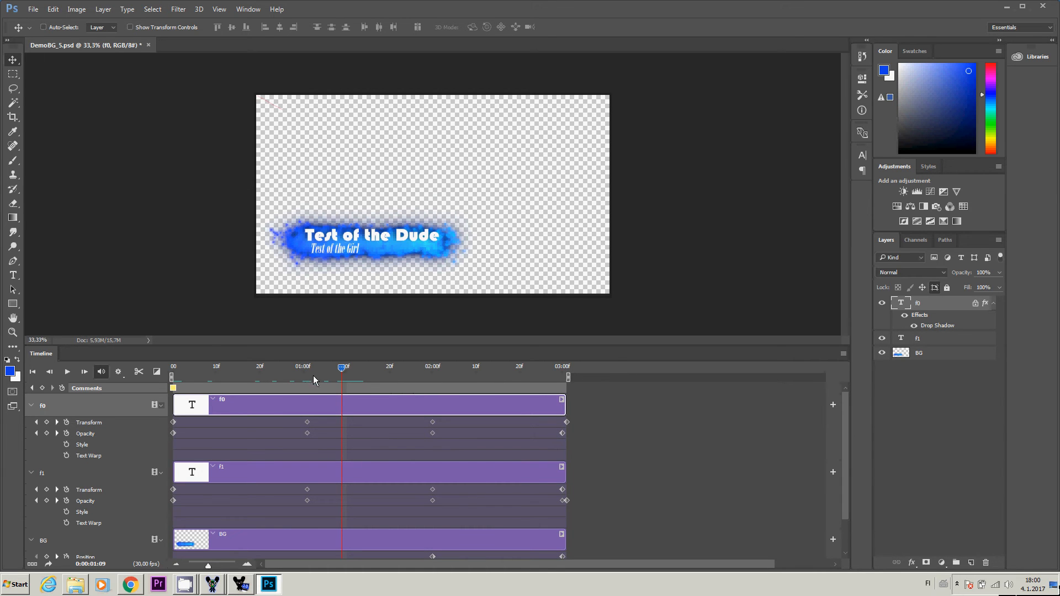
left_click(43, 388)
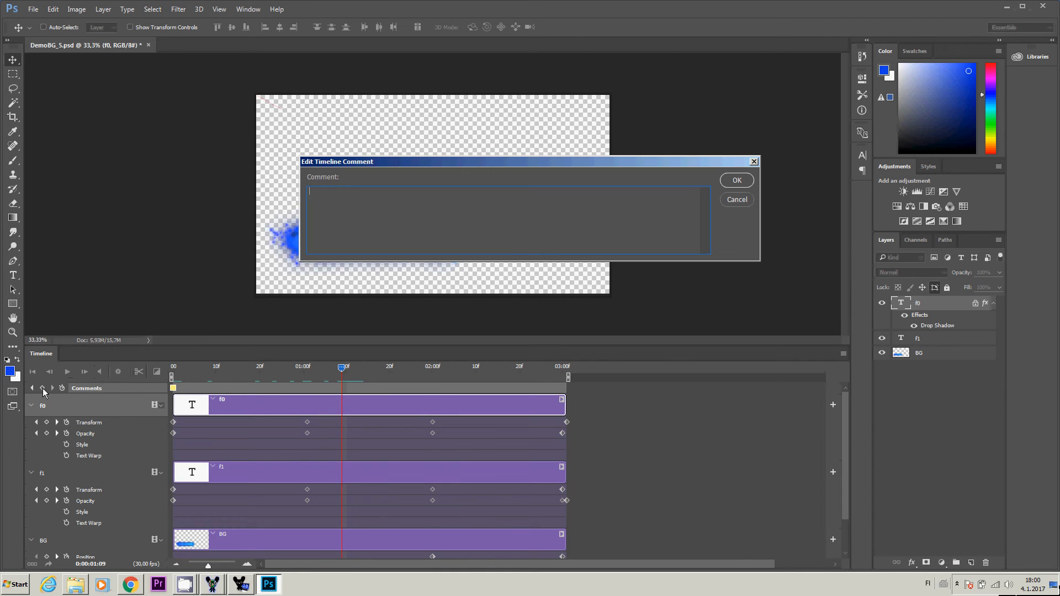
type("stop")
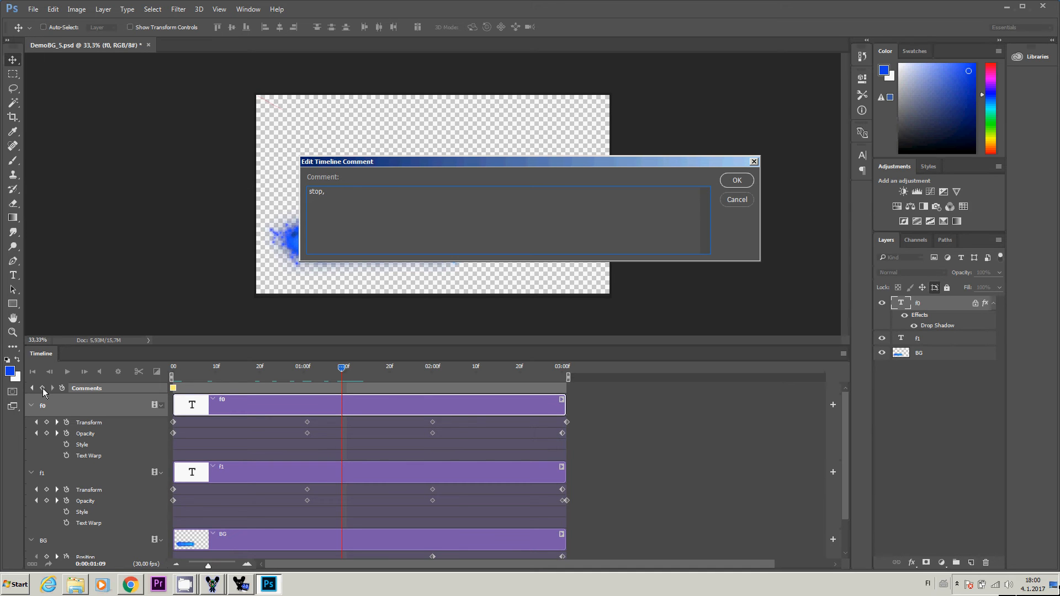
type(", start outro")
left_click(737, 180)
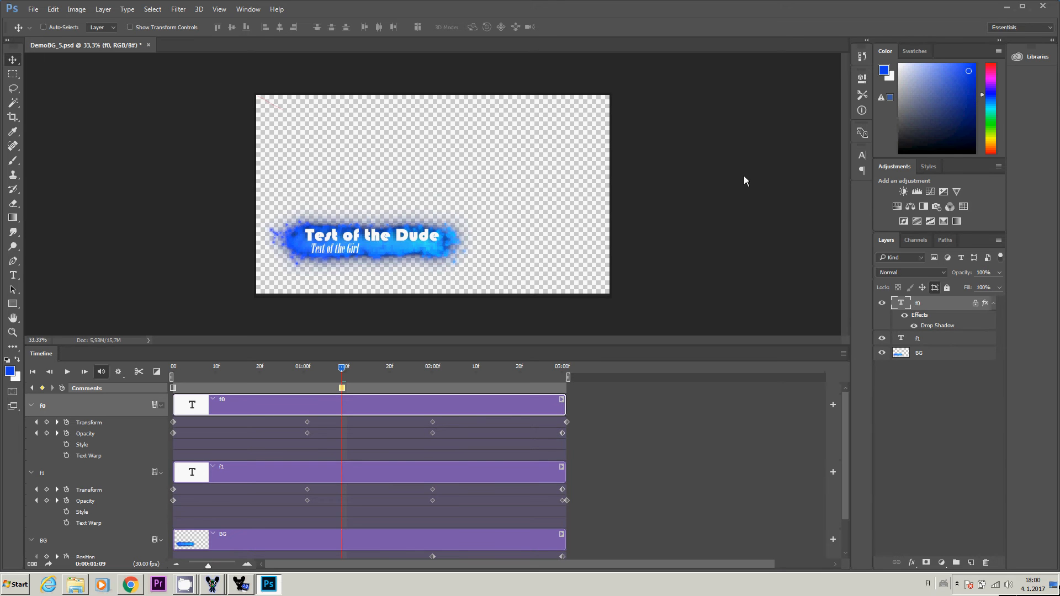
key("ctrl")
key("ctrl+s")
Step: Switch to the Screen consumer and CasparCG Client, and play, stop and replay DEMOBG_5 to test the intro and outro
key("alt+Tab")
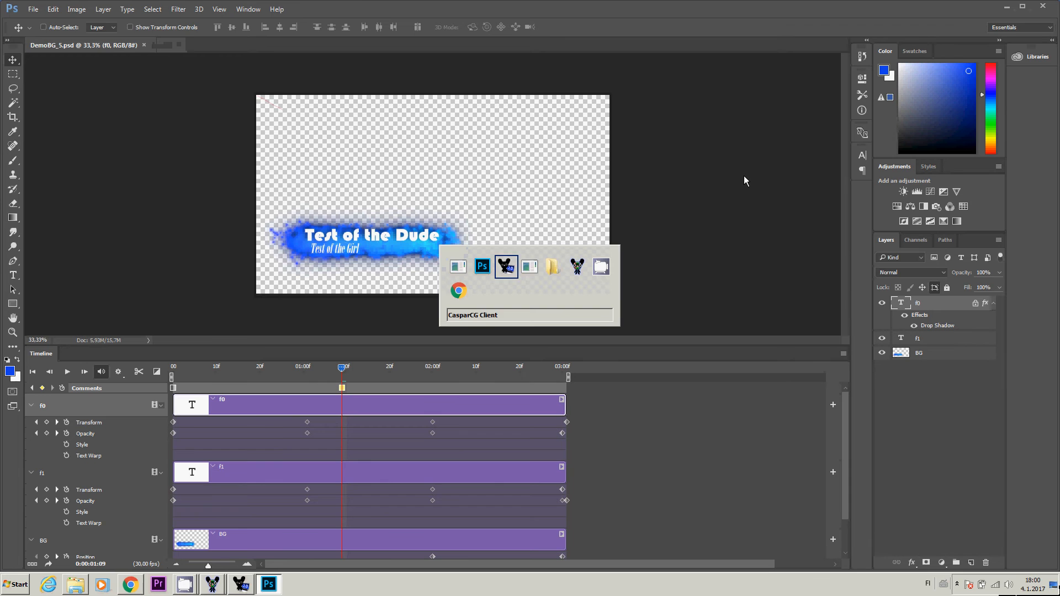
key("alt+Tab")
key("alt+Tab")
key("alt+Tab")
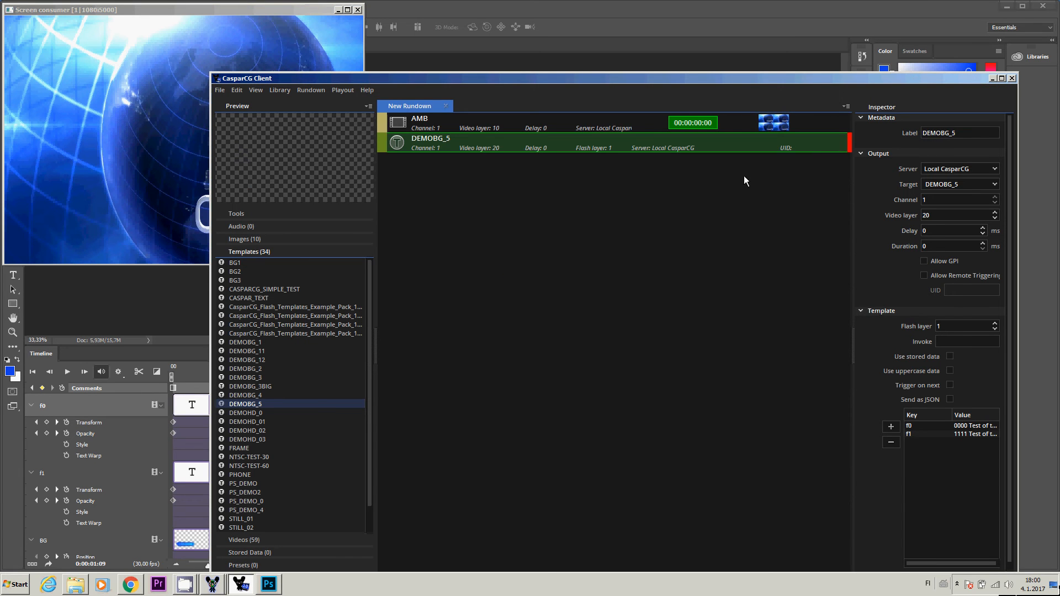
key("F2")
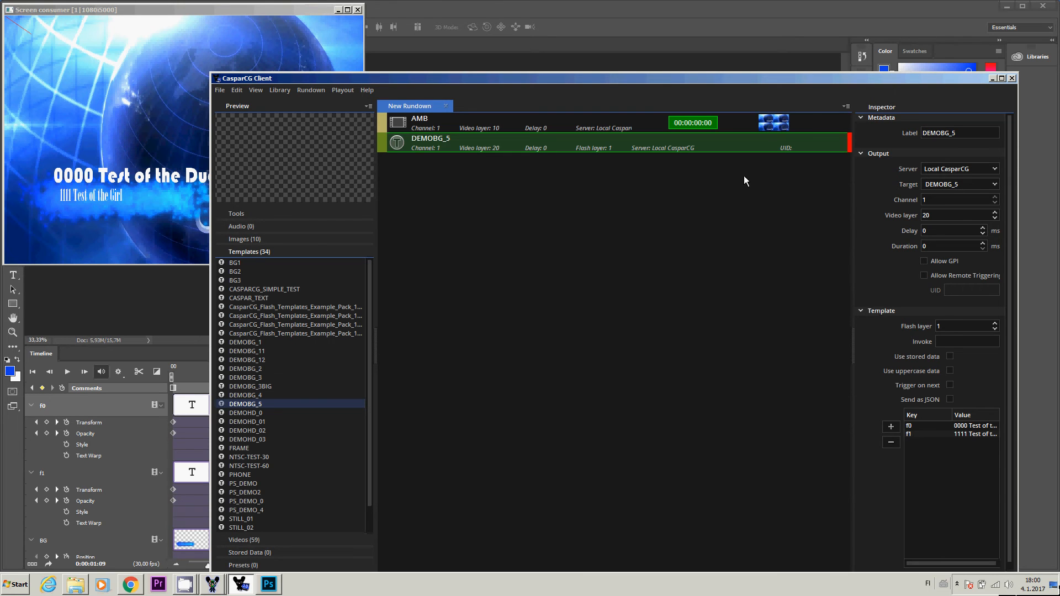
key("F1")
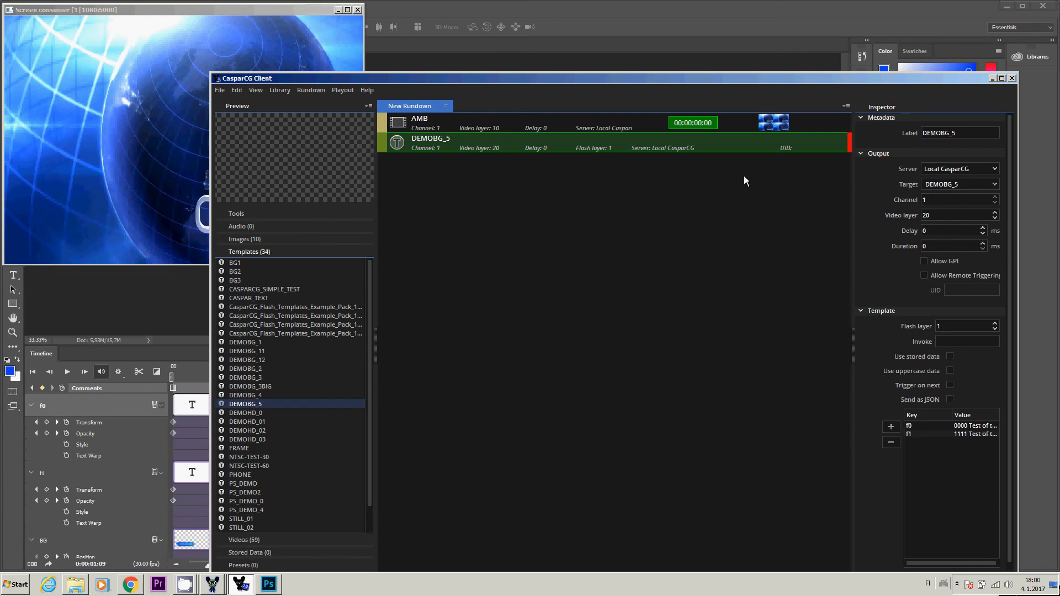
key("F2")
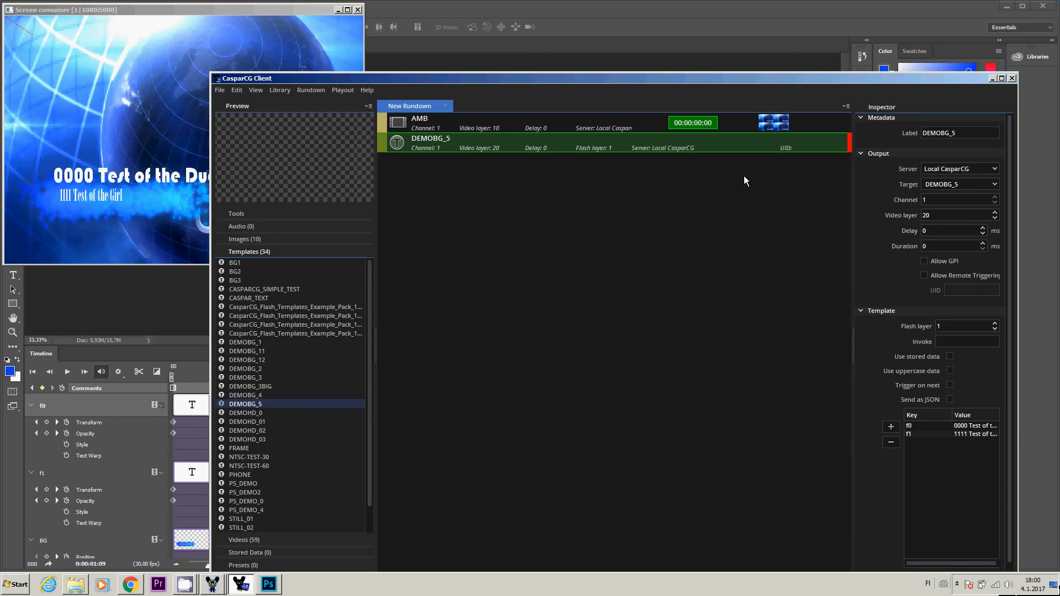
Step: Switch to Photoshop, shift the f0 and f1 text layers down together at 1:00 in the timeline, and save the document
key("alt+Tab")
key("alt+Tab")
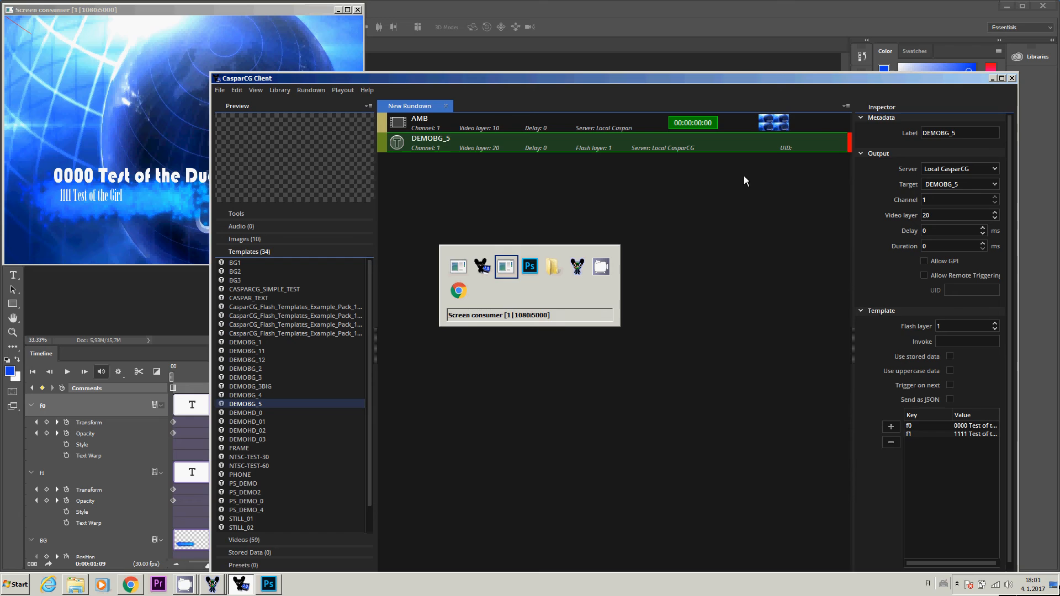
key("alt+Tab")
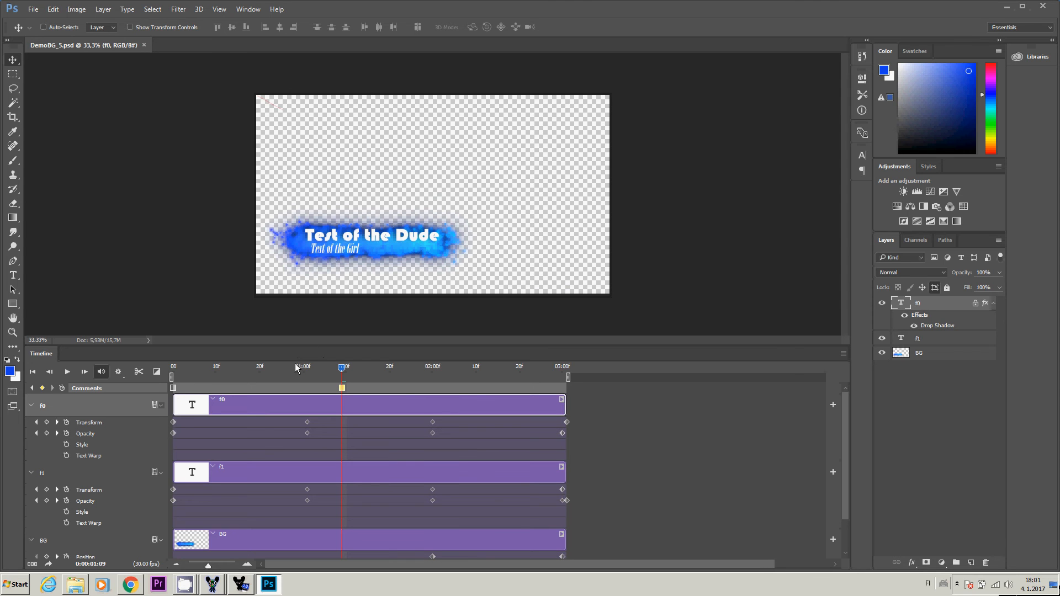
left_click_drag(344, 367, 142, 374)
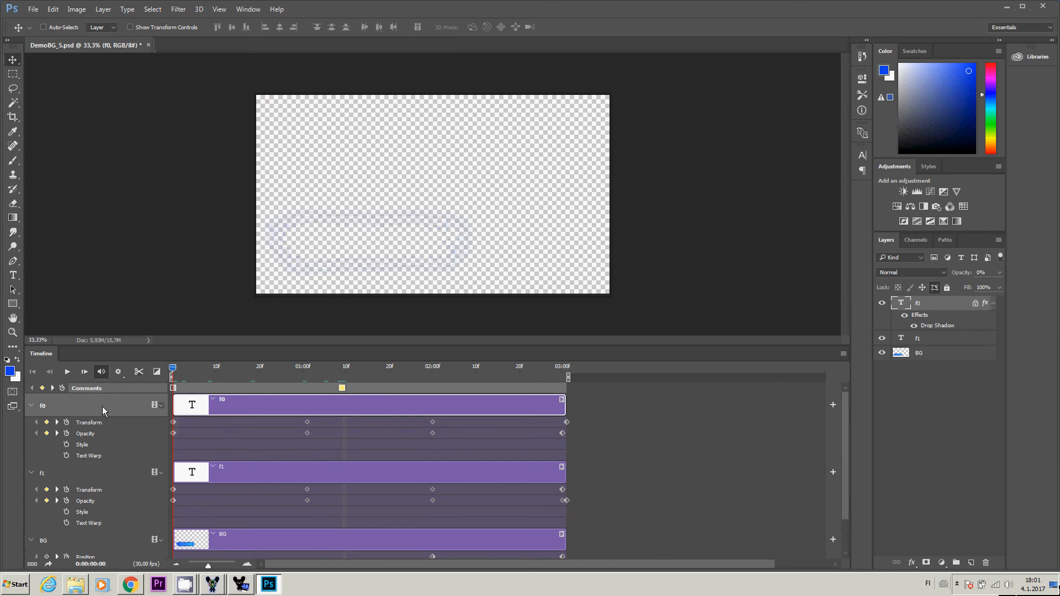
left_click(174, 423)
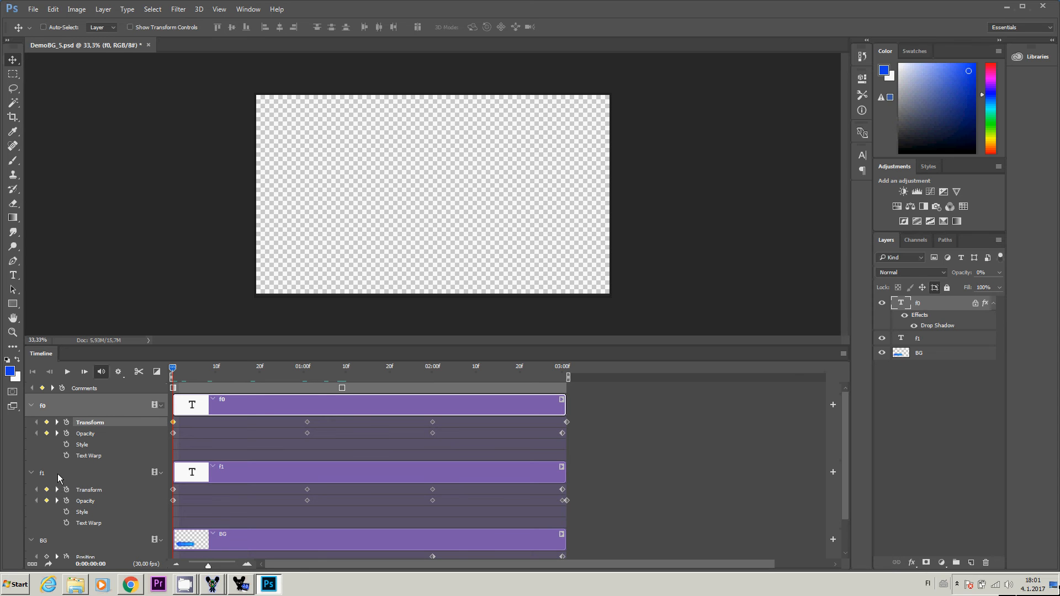
left_click(67, 468)
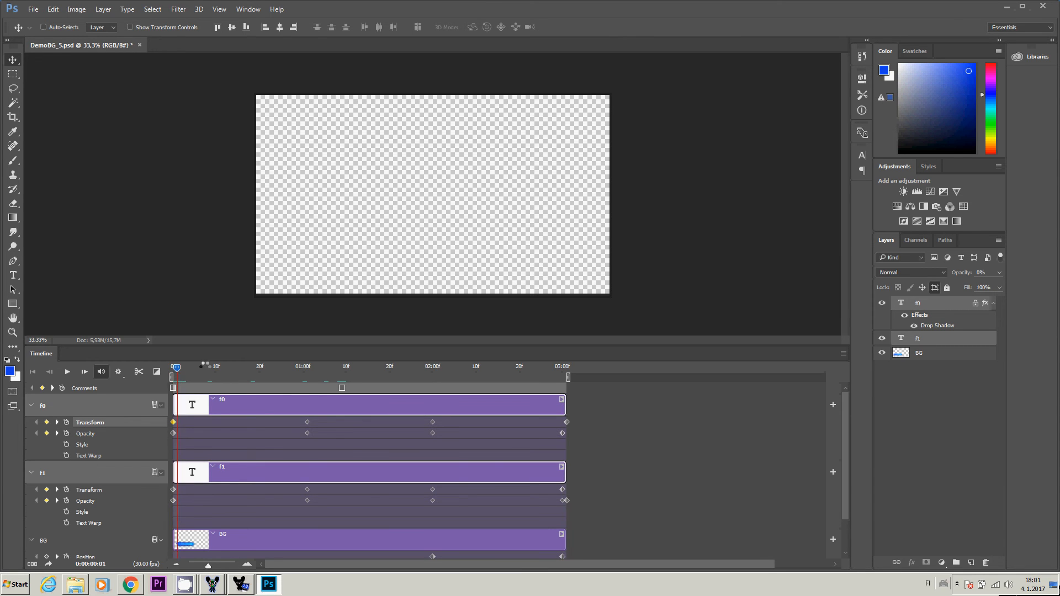
left_click_drag(176, 370, 304, 383)
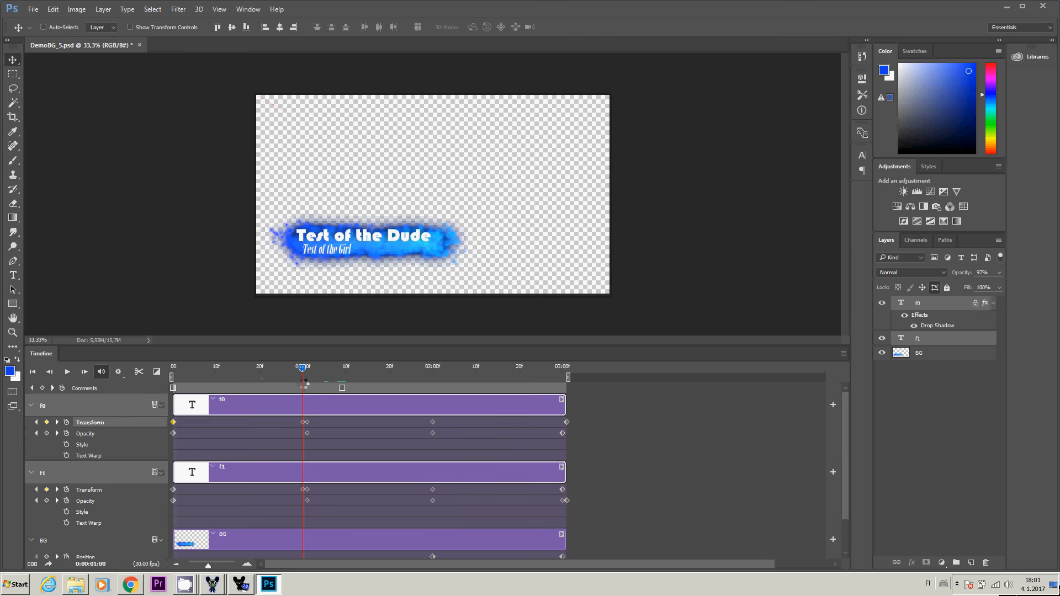
key("shift+Down")
key("shift+Down")
key("shift+Down")
key("shift+Down")
key("shift+Down")
key("shift+Down")
key("shift+Down")
key("shift+Down")
key("shift+Down")
key("shift+Down")
key("shift+Down")
key("shift+Down")
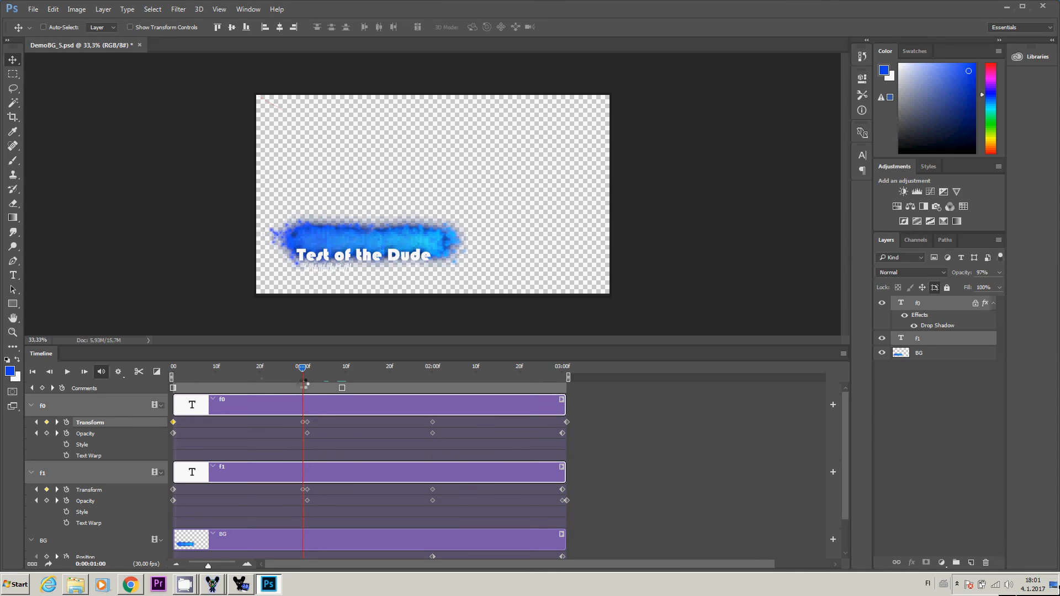
key("ctrl")
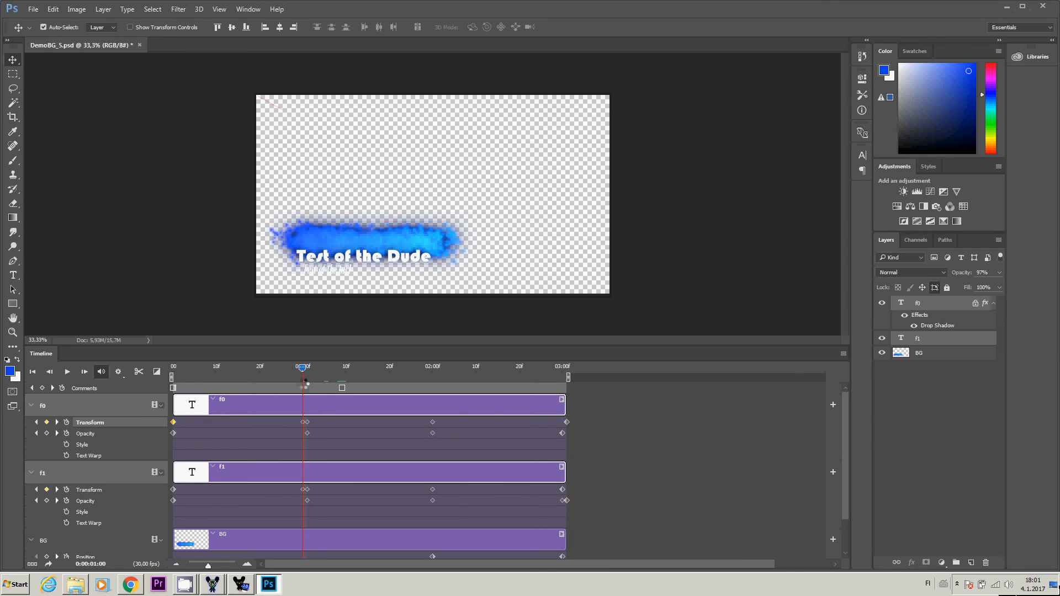
key("ctrl+s")
Step: Switch to the Screen consumer and CasparCG Client, and play and stop DEMOBG_5 to check the text movement
key("alt+Tab")
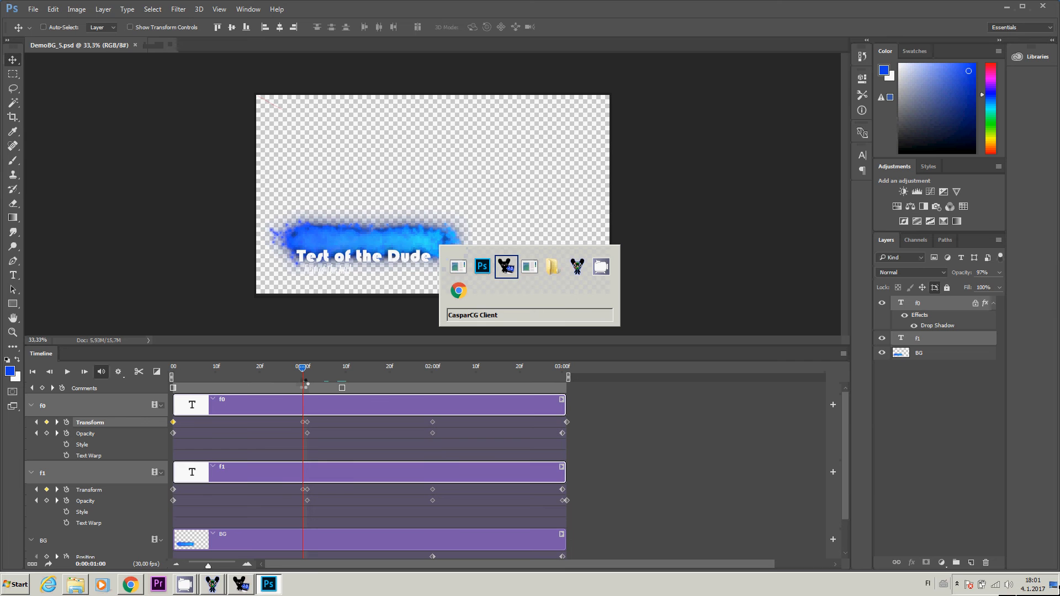
key("alt+Tab")
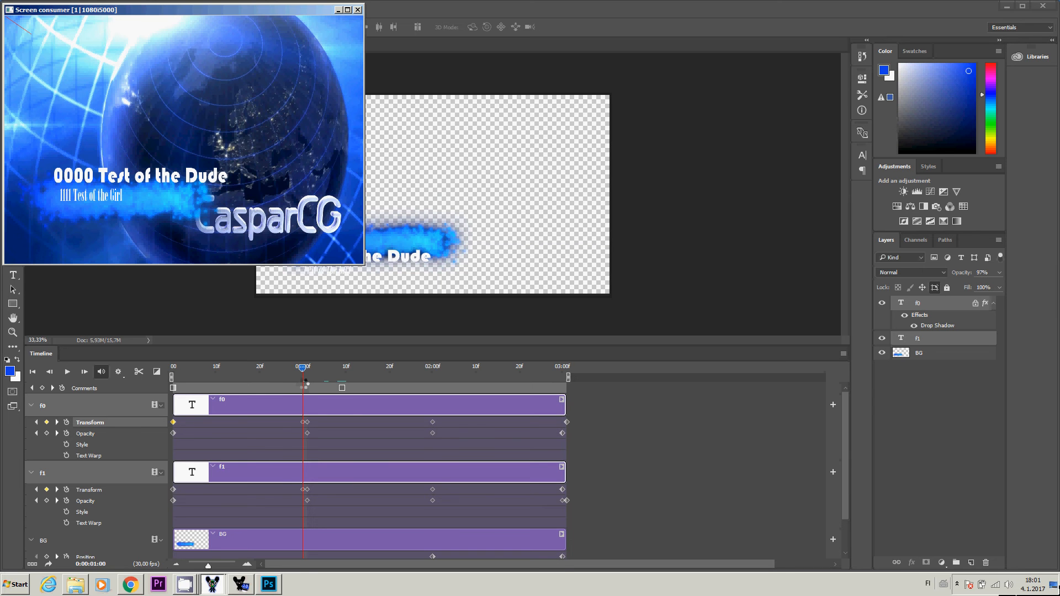
key("alt+Tab")
key("Tab")
key("Tab")
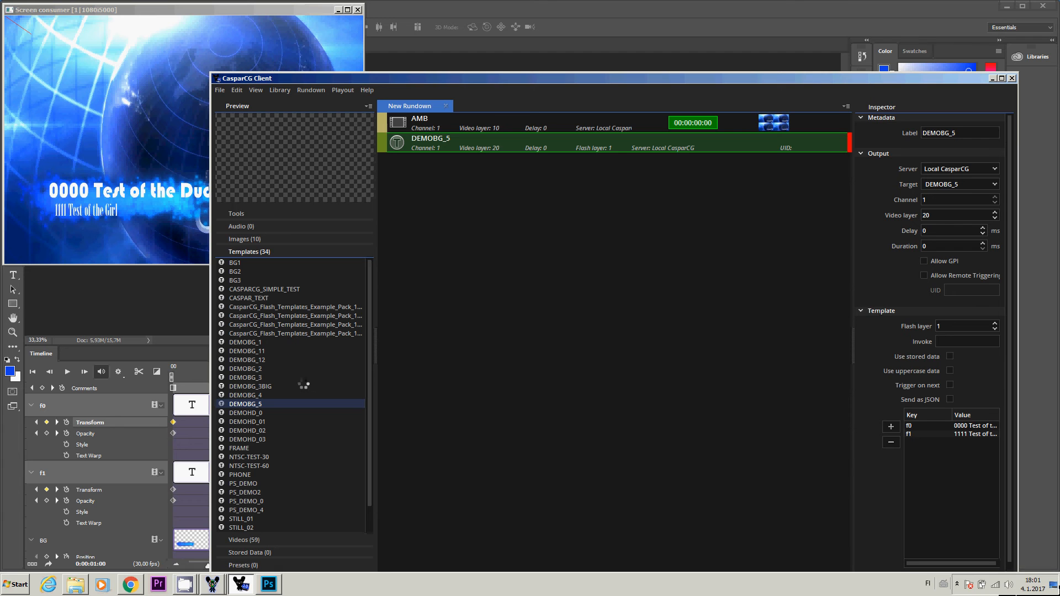
key("alt+Tab")
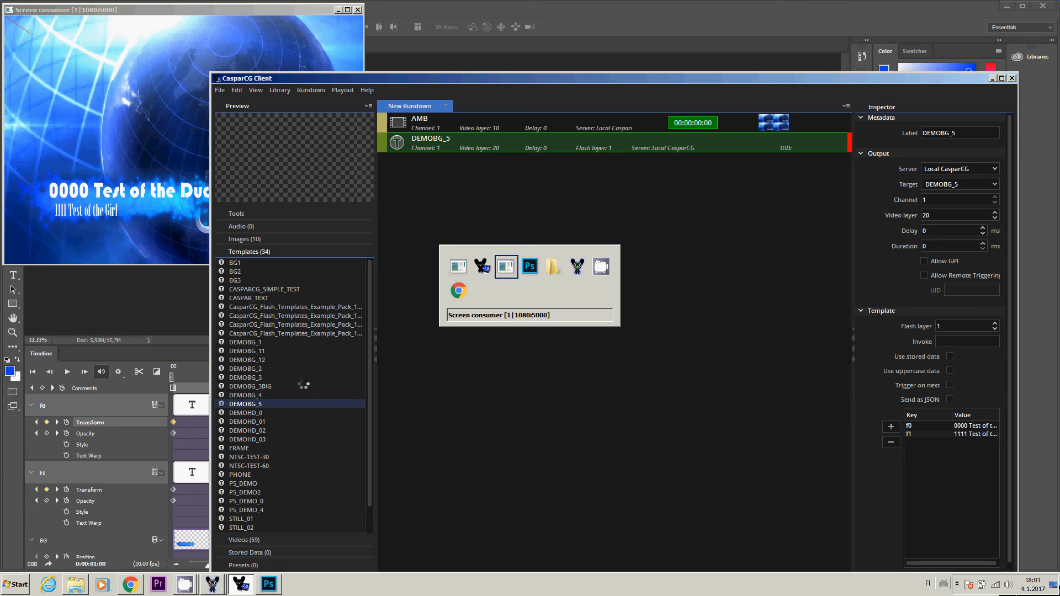
key("alt+Tab")
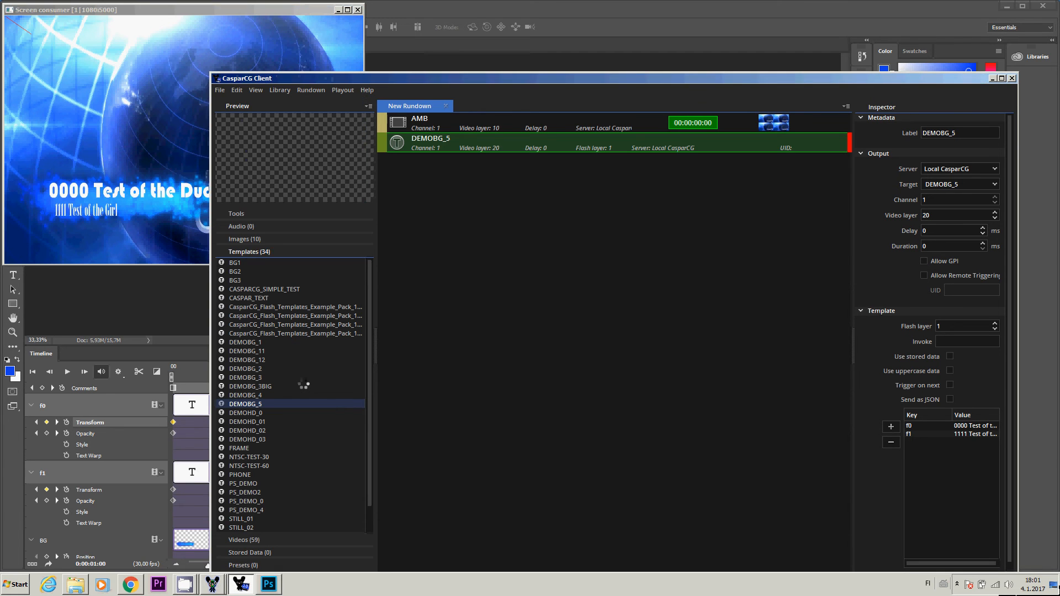
key("alt+Tab")
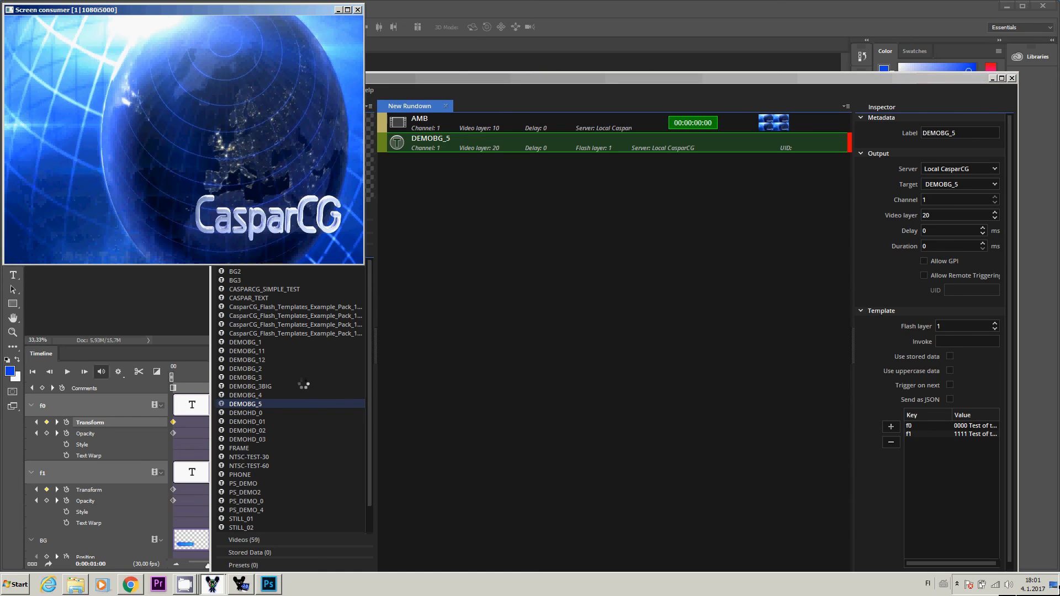
Step: Return to Photoshop and delete the Transform keyframes at 1:00 from the f0 and f1 layers
key("alt+Tab")
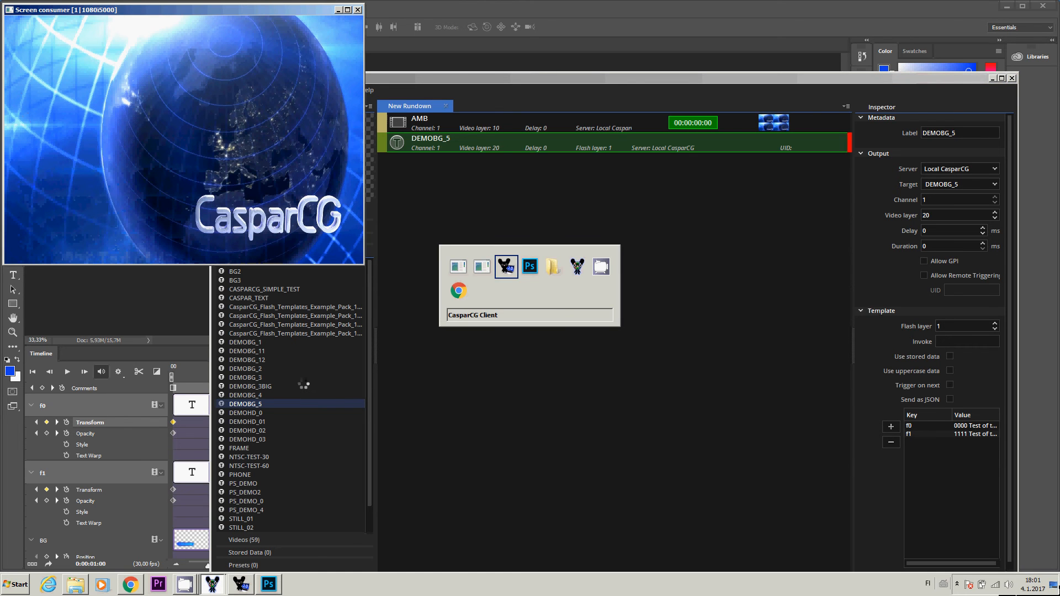
key("alt+Tab")
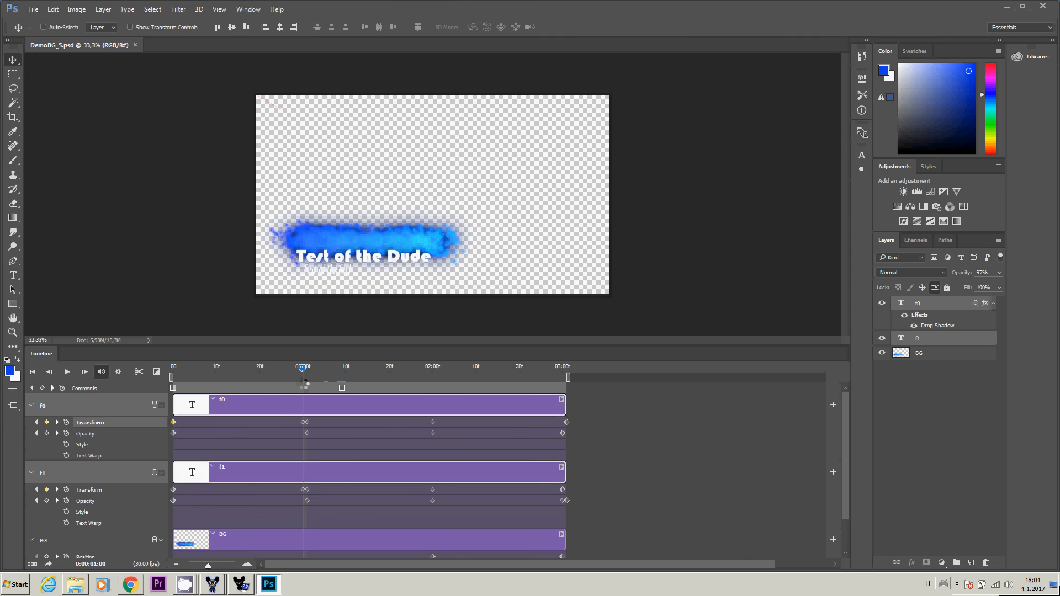
key("ctrl")
right_click(304, 422)
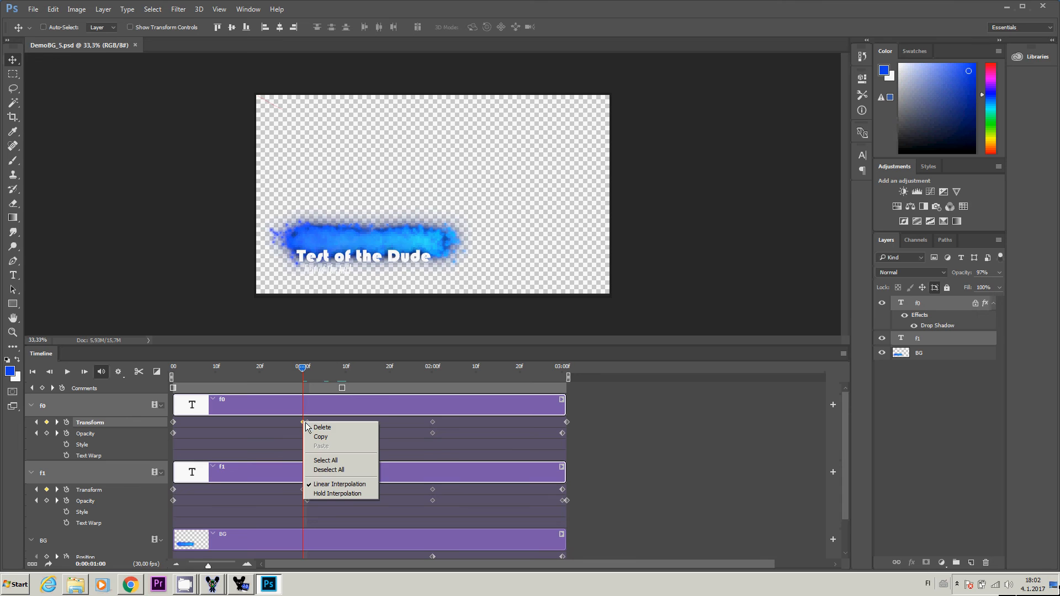
left_click(312, 463)
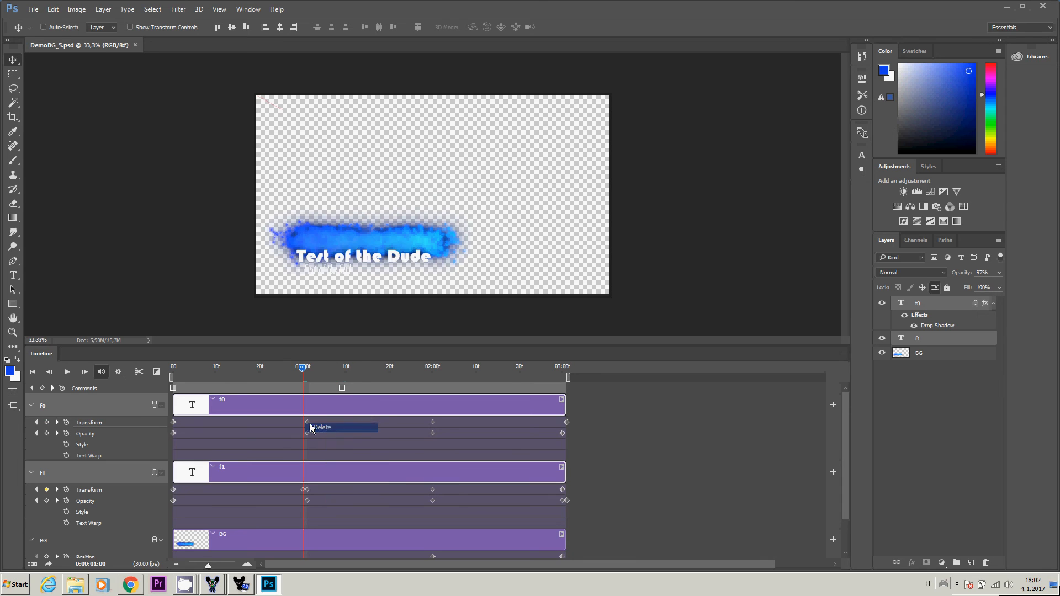
left_click(302, 490)
right_click(303, 490)
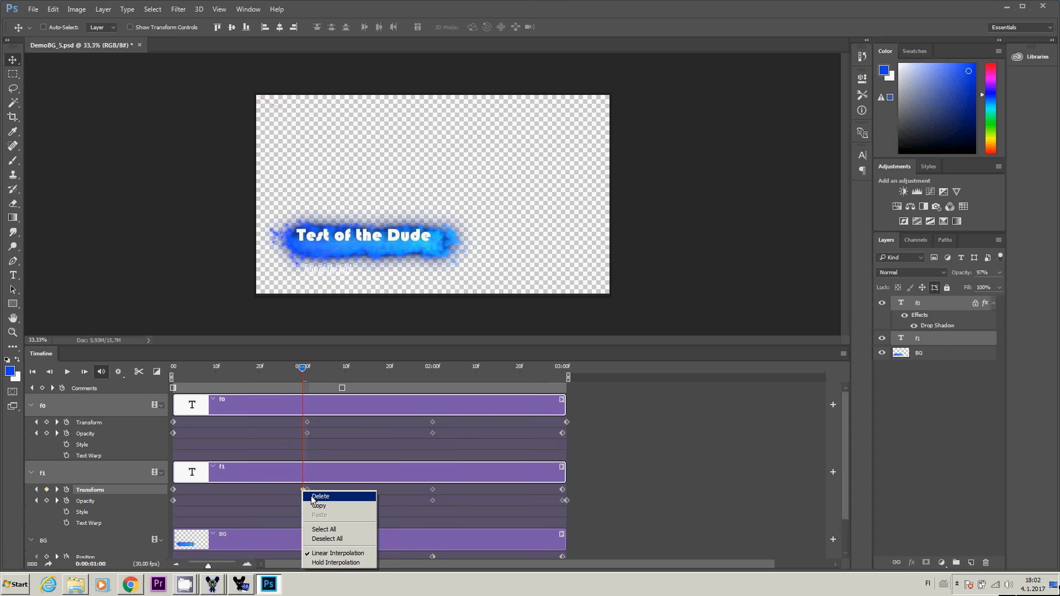
left_click(320, 497)
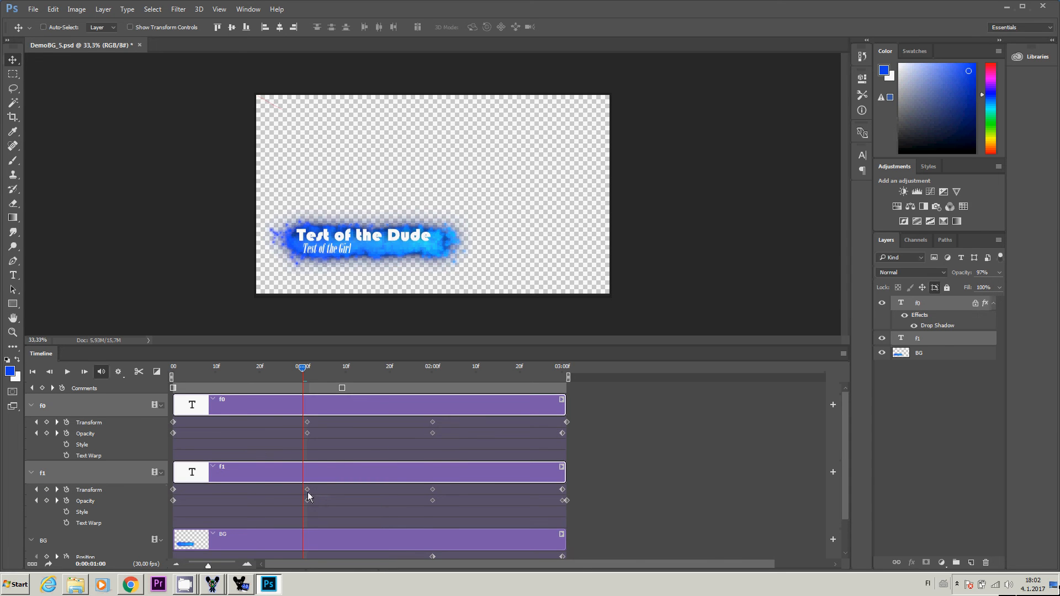
Step: Select all keyframes of the f0 and f1 layers, move the playhead to the timeline start, and save the document
left_click(173, 423)
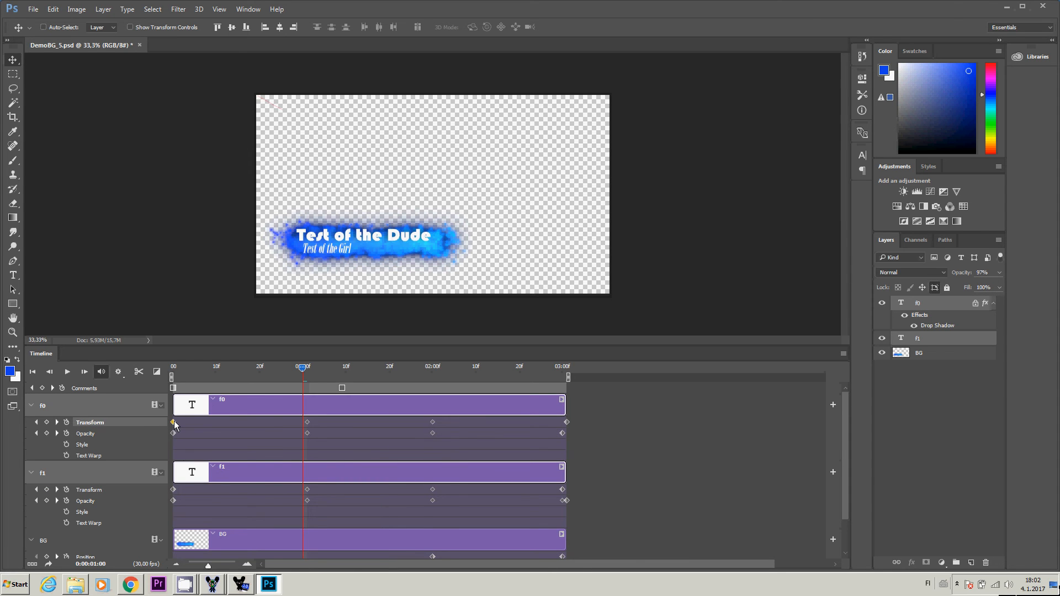
right_click(174, 425)
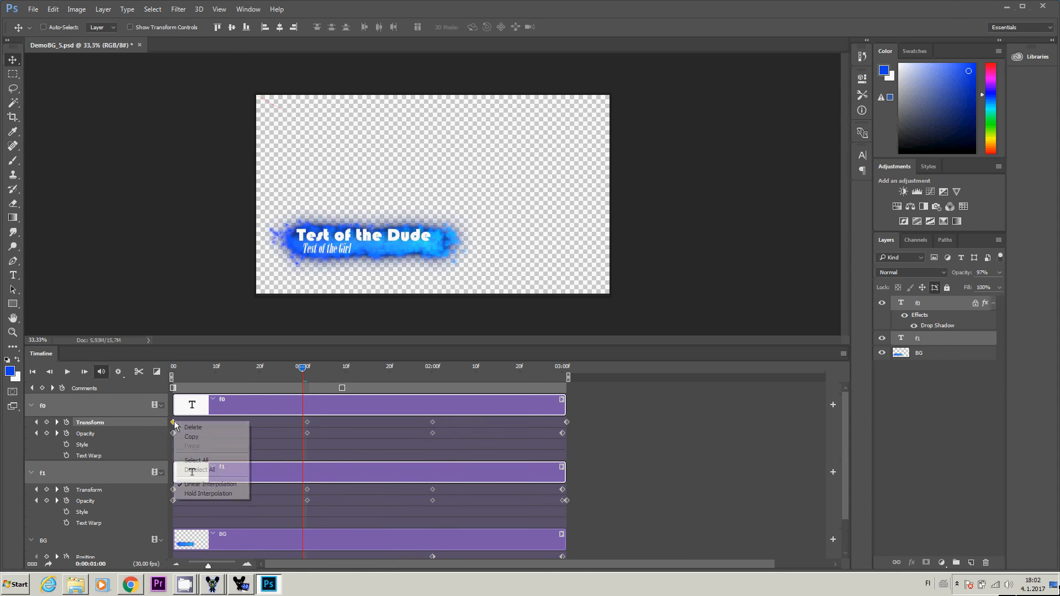
left_click(197, 463)
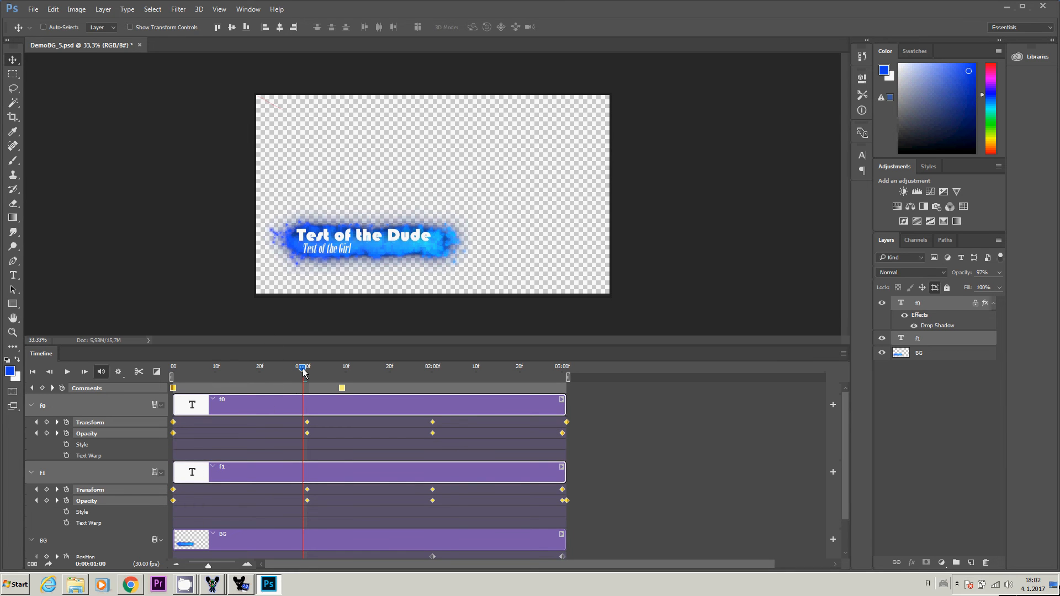
left_click_drag(303, 372, 150, 352)
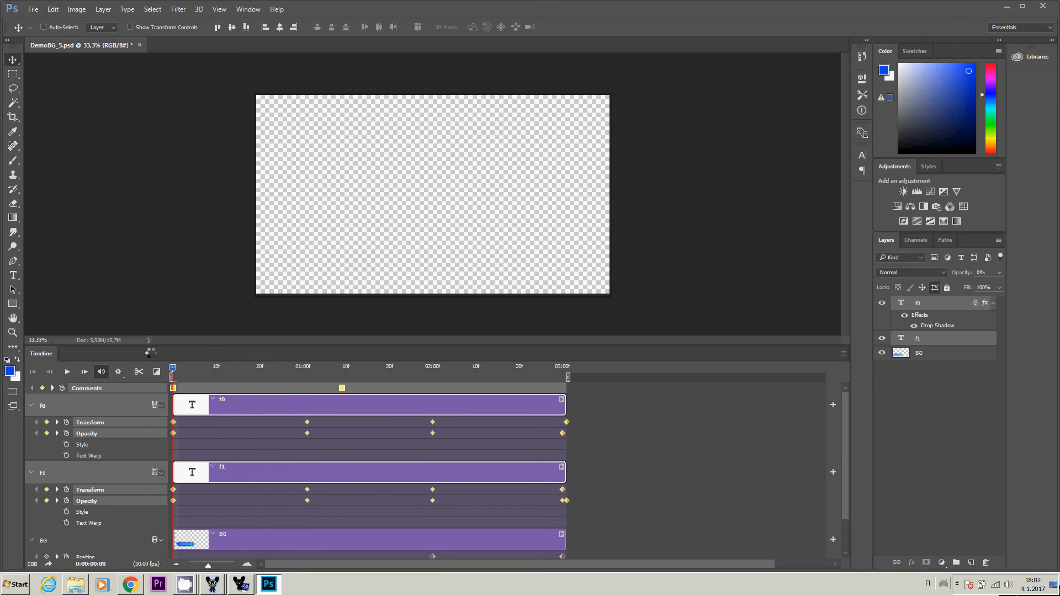
key("ctrl+s")
Step: Switch to the CasparCG Client and play DEMOBG_5, checking the intro in the Screen consumer
key("alt+Tab")
key("alt+Tab")
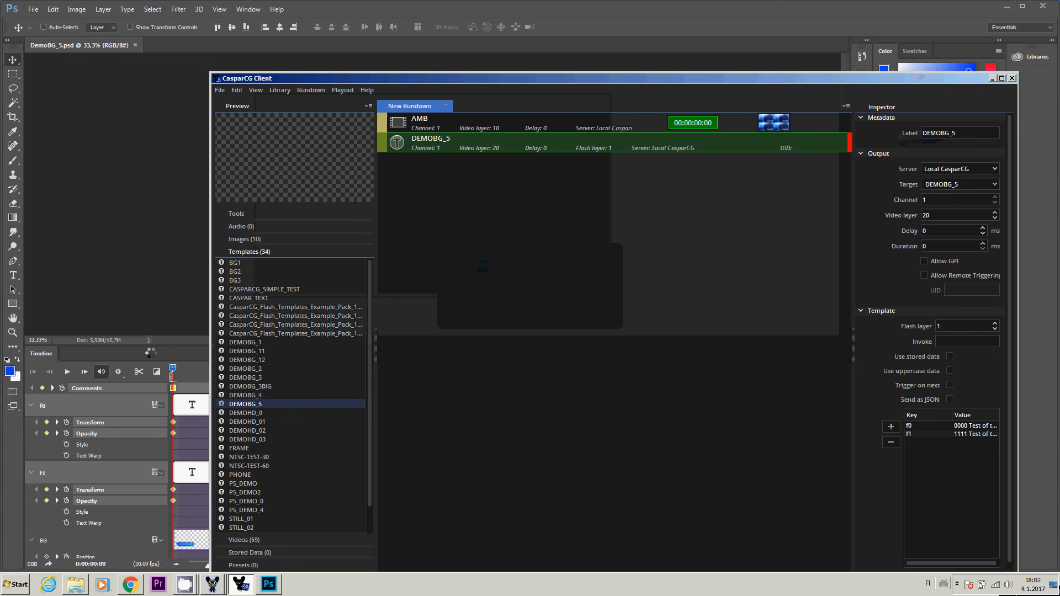
key("alt+Tab")
key("alt+Tab")
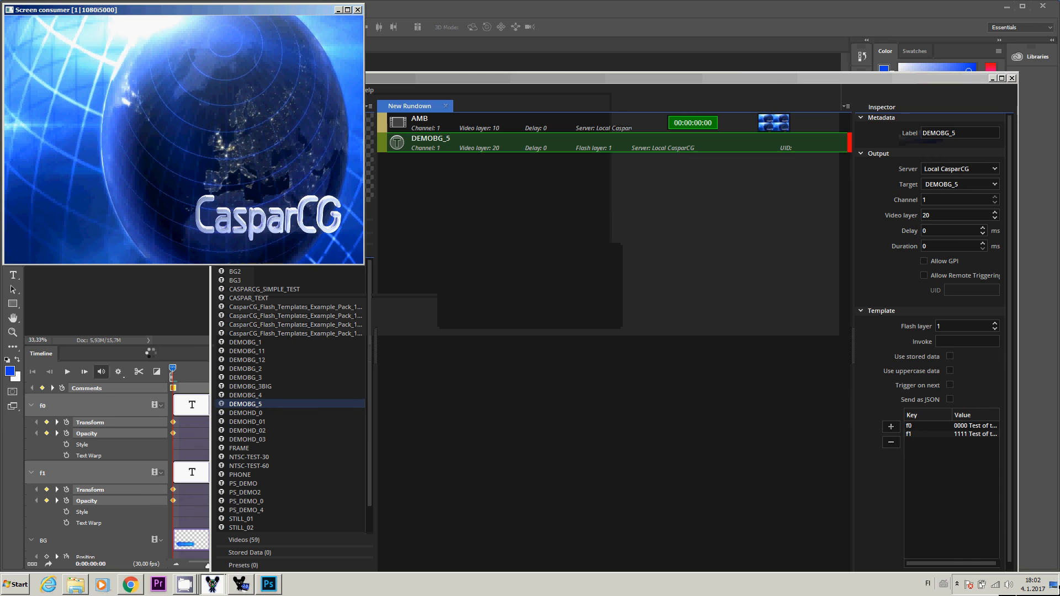
key("alt+Tab")
key("alt+Tab")
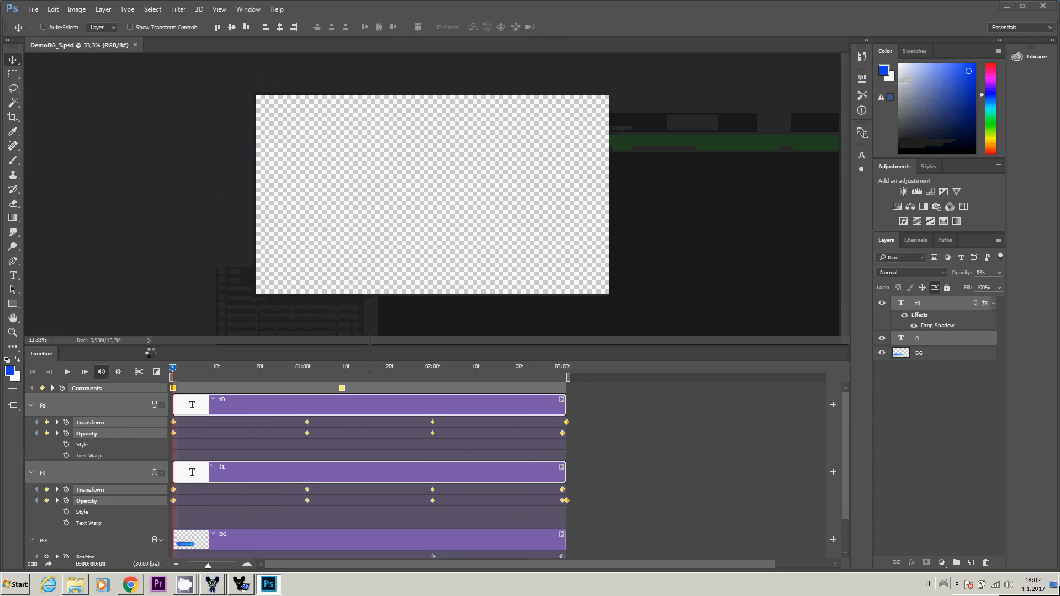
key("alt+Tab")
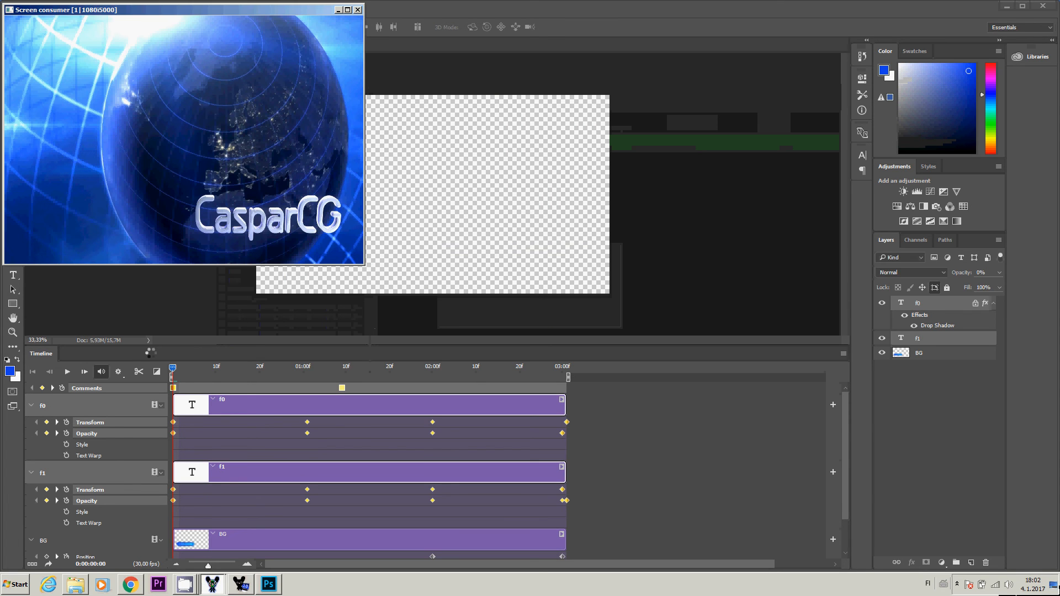
key("alt+Tab")
key("alt+Tab")
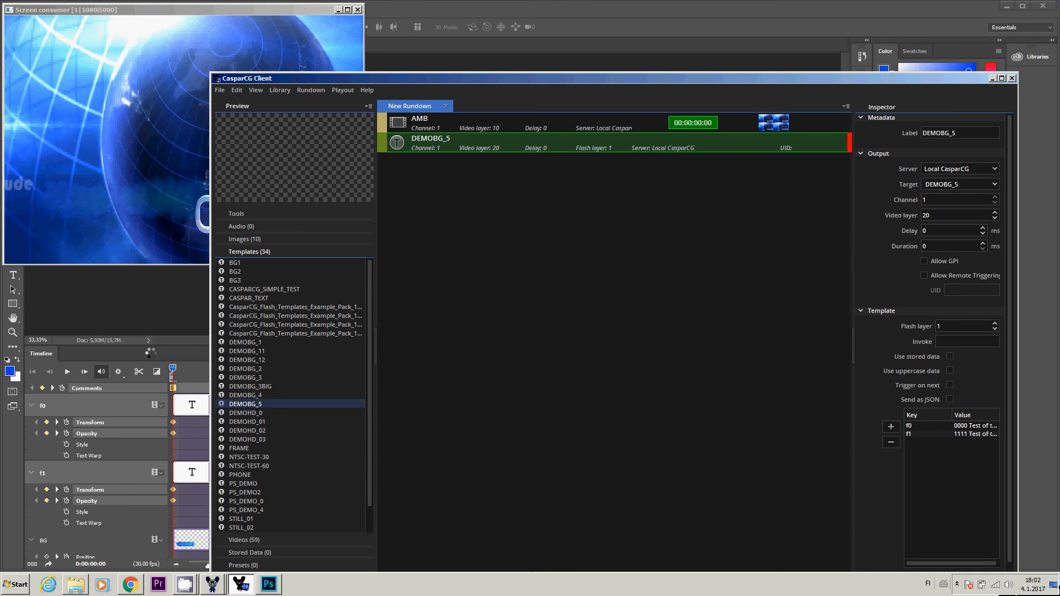
key("alt+Tab")
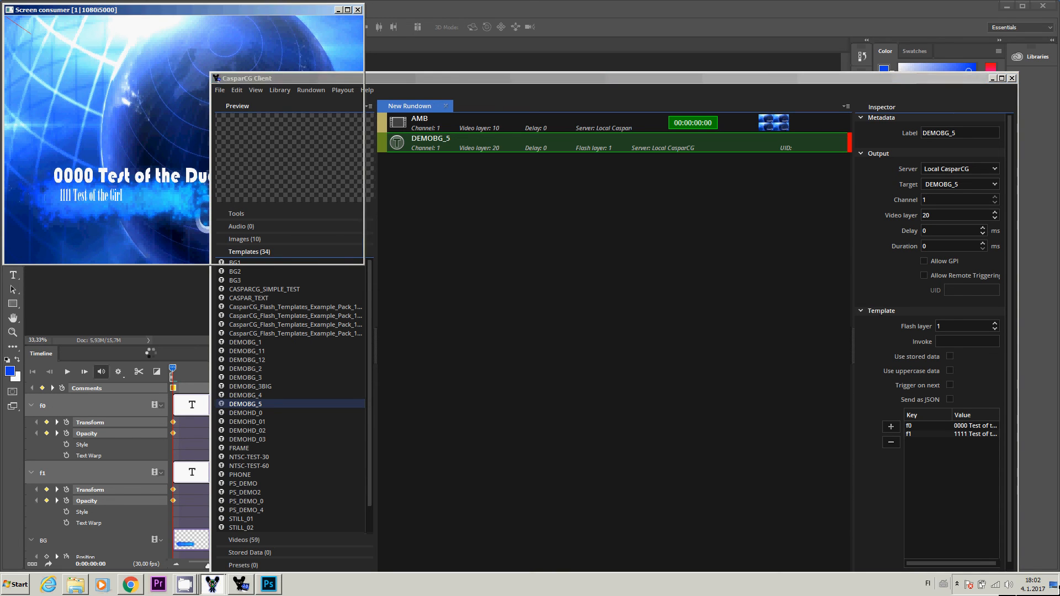
Step: Return to Photoshop, select only the first Transform keyframe of the f0 layer, and save the document
key("alt+Tab")
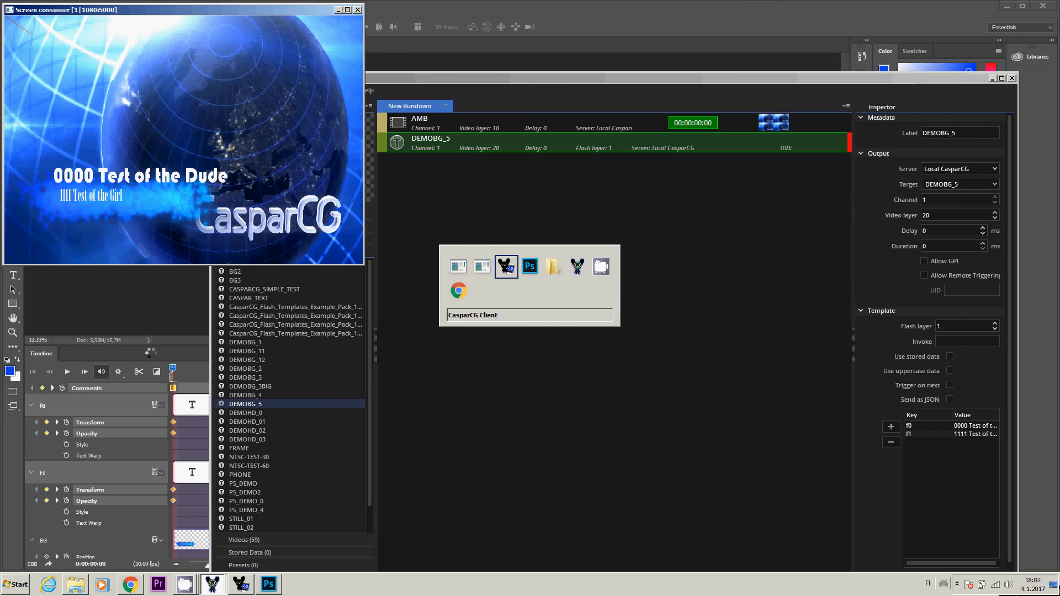
key("alt+Tab")
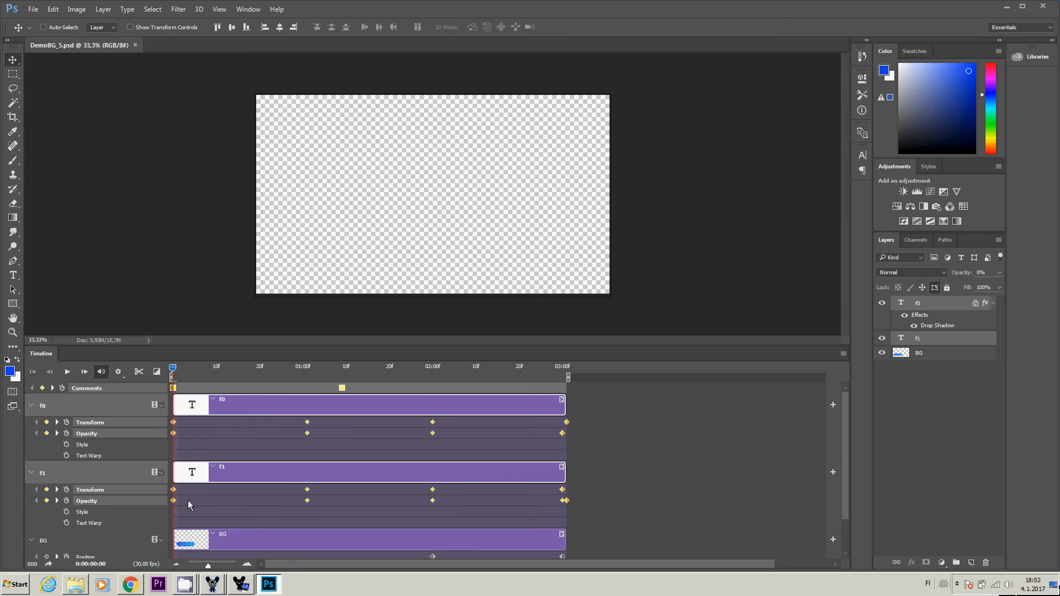
left_click(191, 503)
left_click(174, 423)
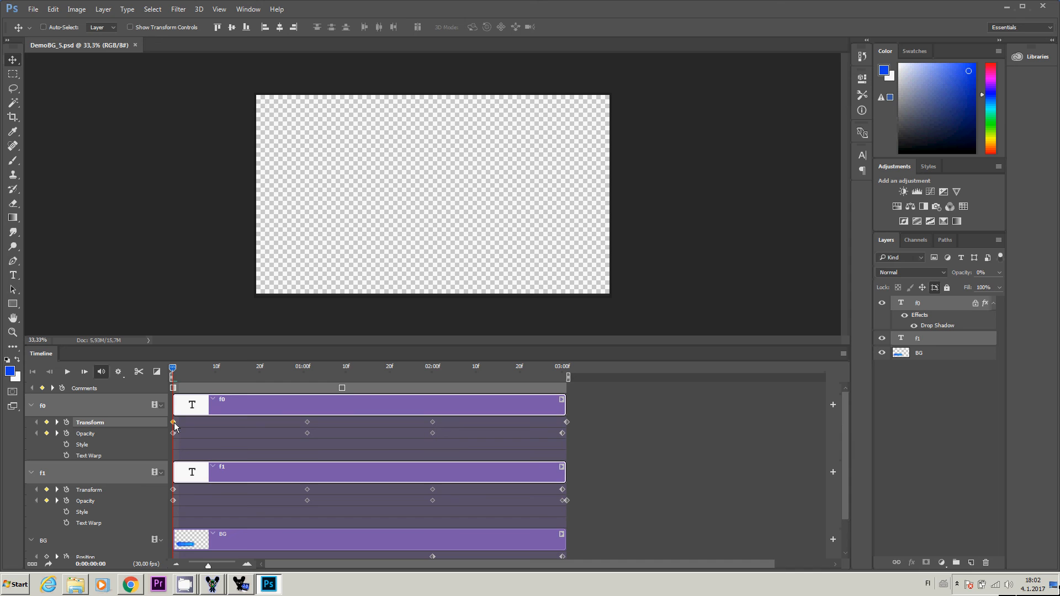
left_click(174, 423)
key("ctrl+s")
Step: Switch to the CasparCG Client and check the text position of DEMOBG_5 in the Screen consumer
key("alt+Tab")
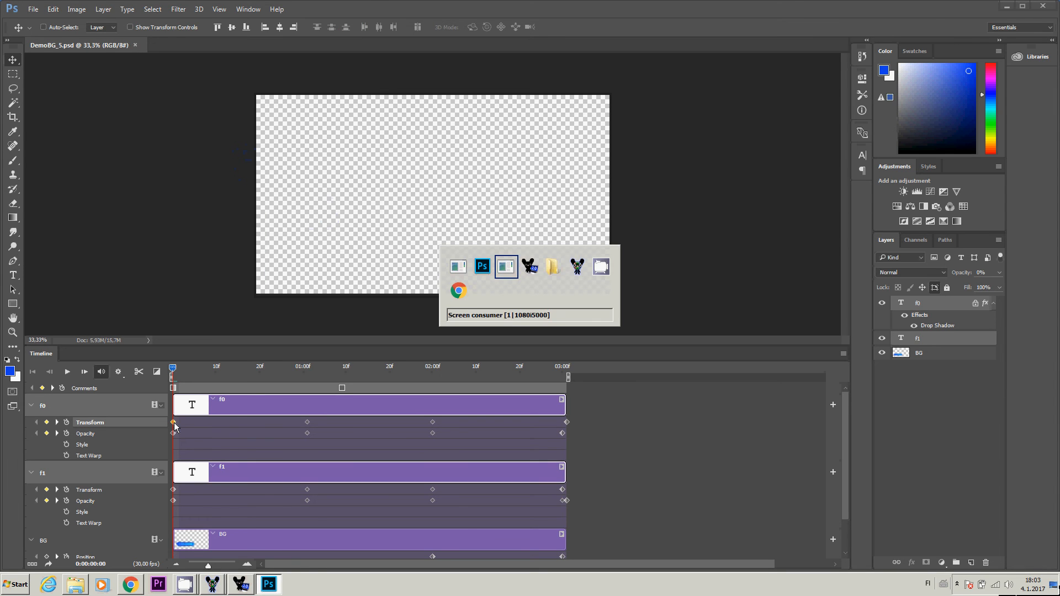
key("alt+Tab")
key("alt+Tab")
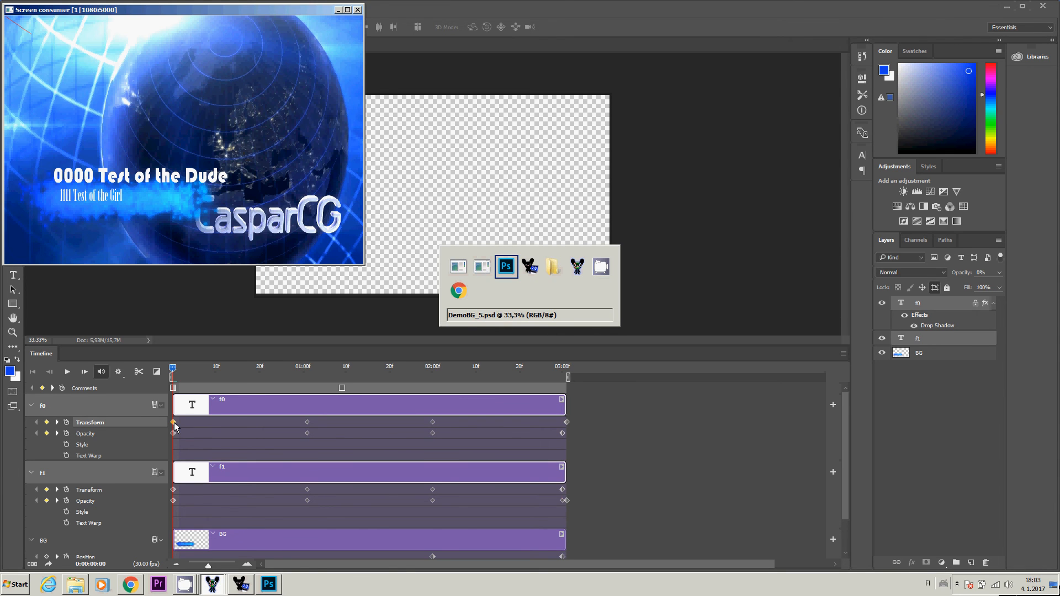
key("alt+Tab")
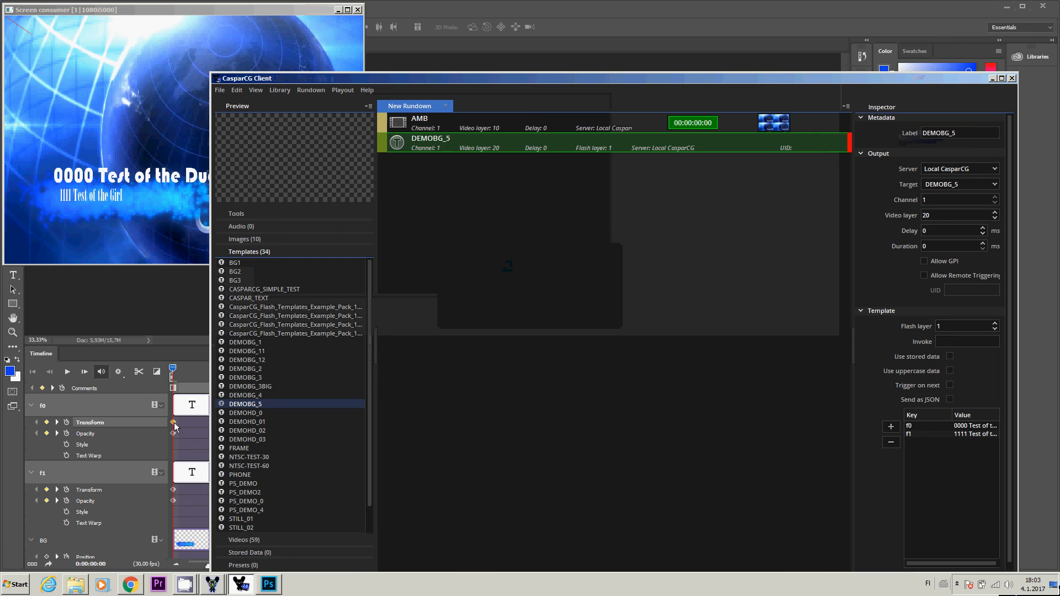
Step: Return to Photoshop, lower the f0 and f1 text at the 1:01 and 2:00 Transform keyframes, and save the document
key("alt+Tab")
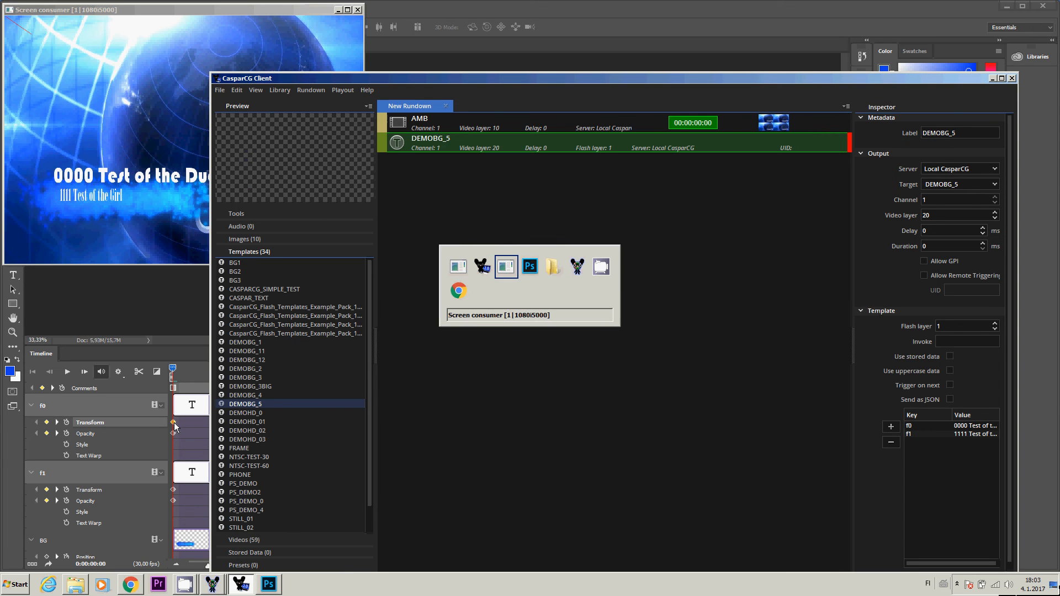
key("alt+Tab")
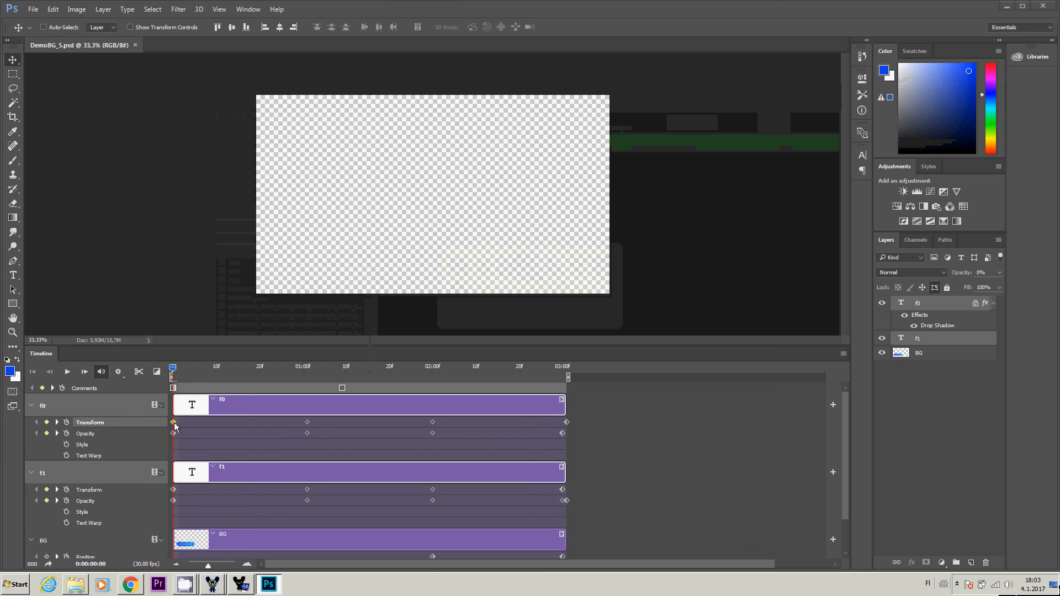
left_click(307, 422)
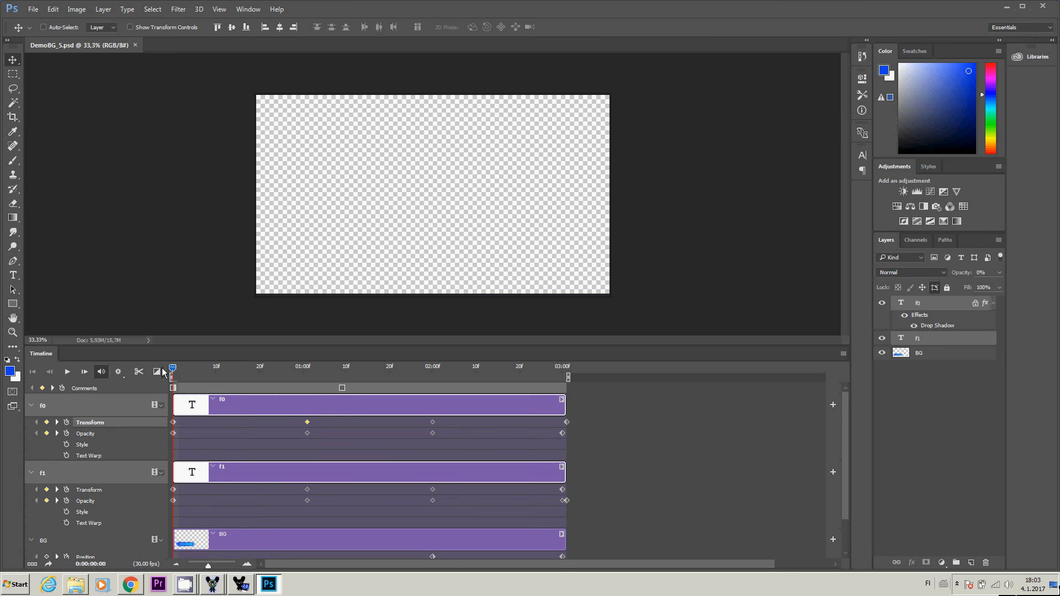
left_click_drag(172, 368, 305, 383)
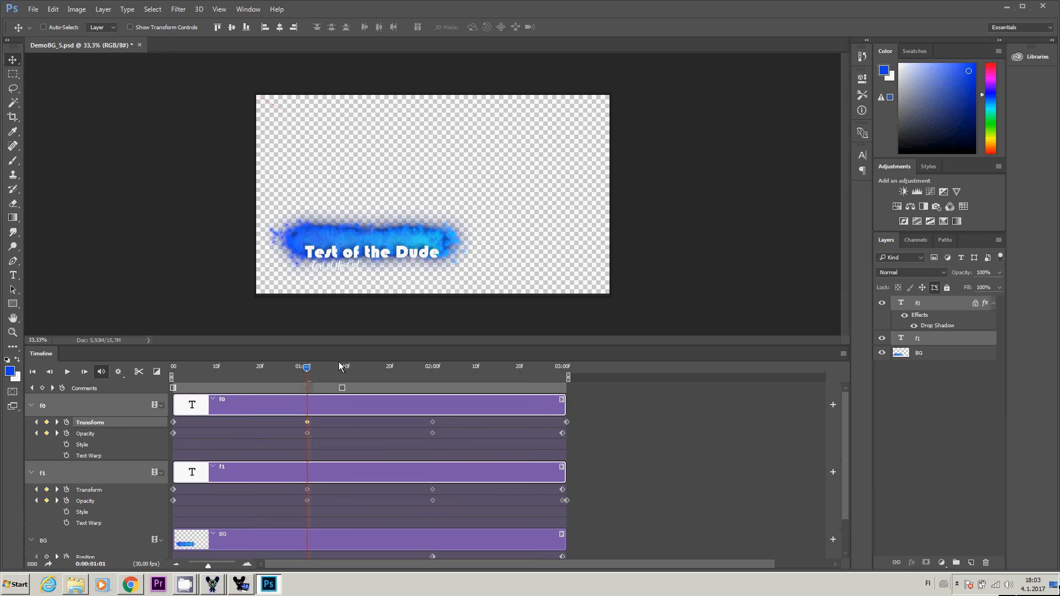
left_click_drag(307, 368, 433, 380)
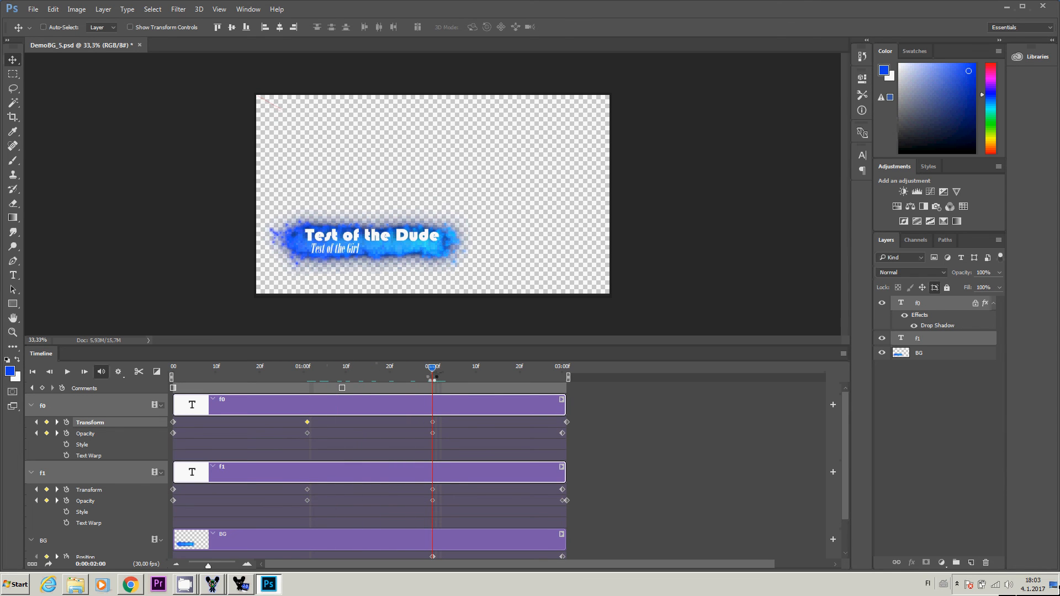
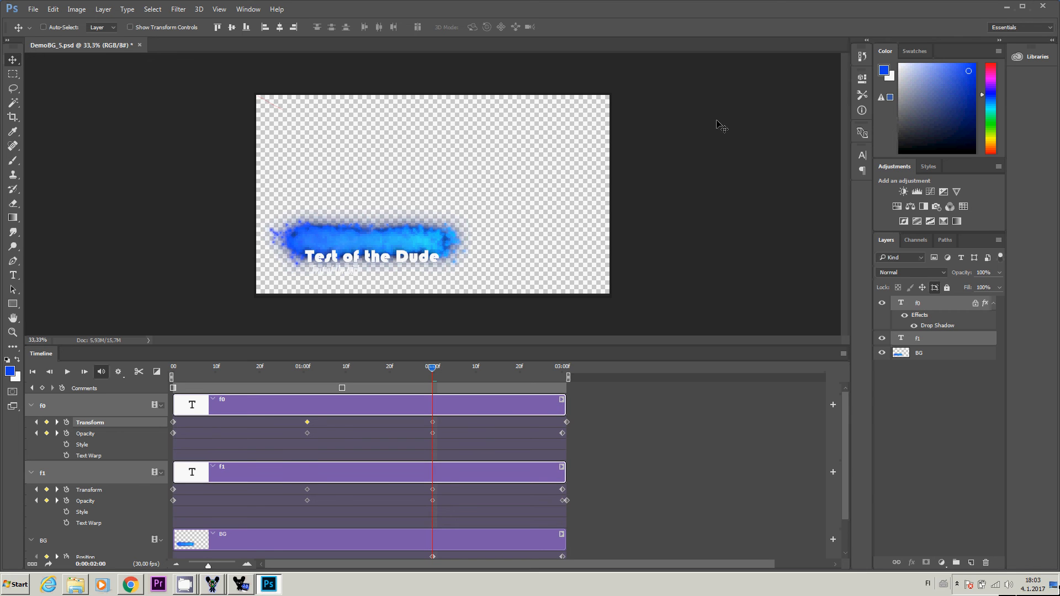
key("alt+Tab")
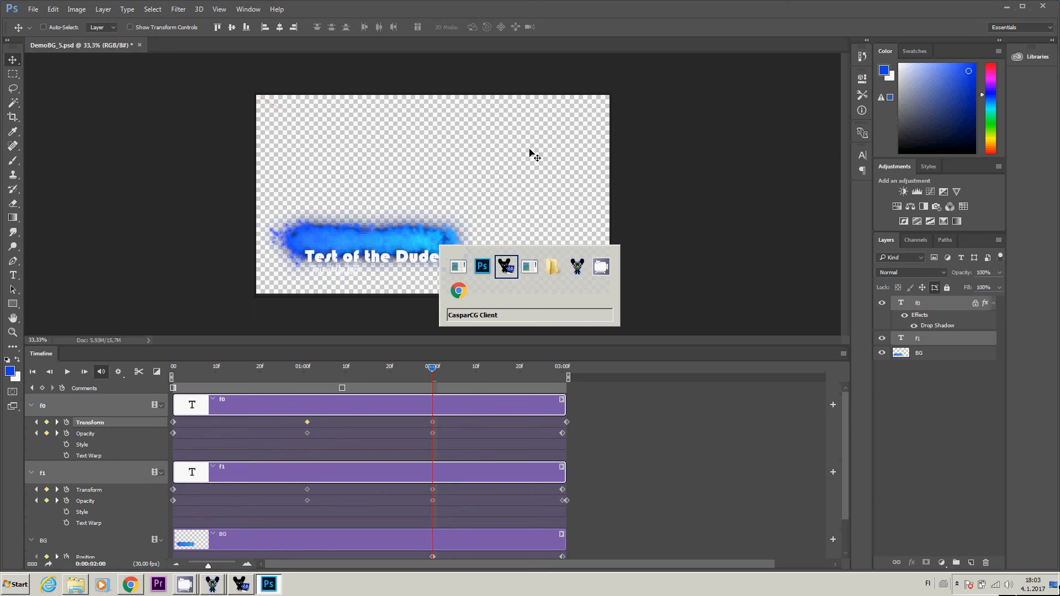
key("alt+Tab")
key("alt+Tab")
key("alt+Tab")
key("alt+Tab")
key("alt+Tab")
key("alt+Tab")
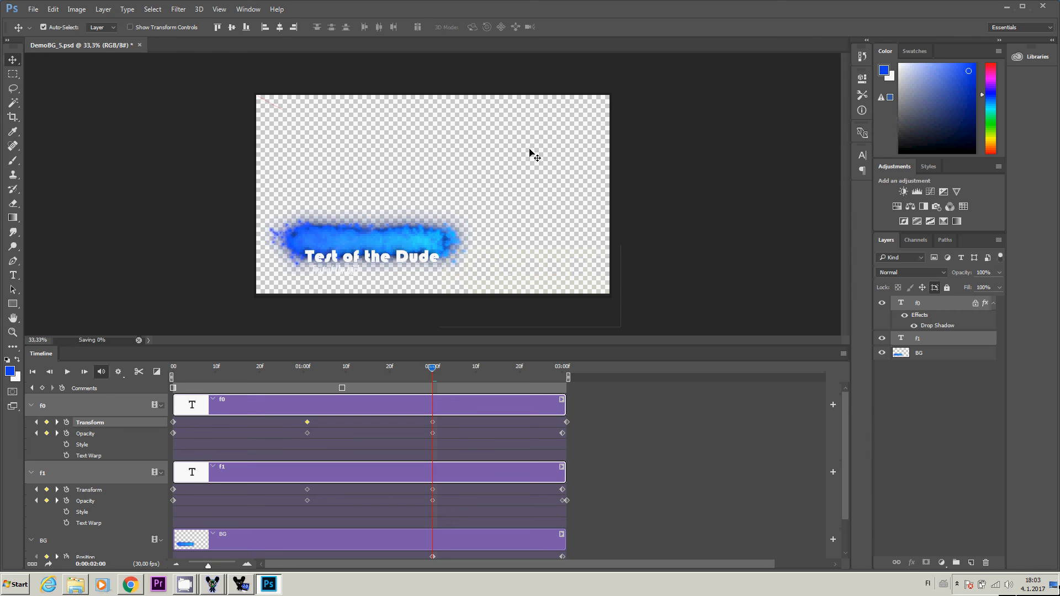
Step: Switch to the CasparCG Client and play and stop DEMOBG_5 twice, checking both text lines in the Screen consumer
key("alt+Tab")
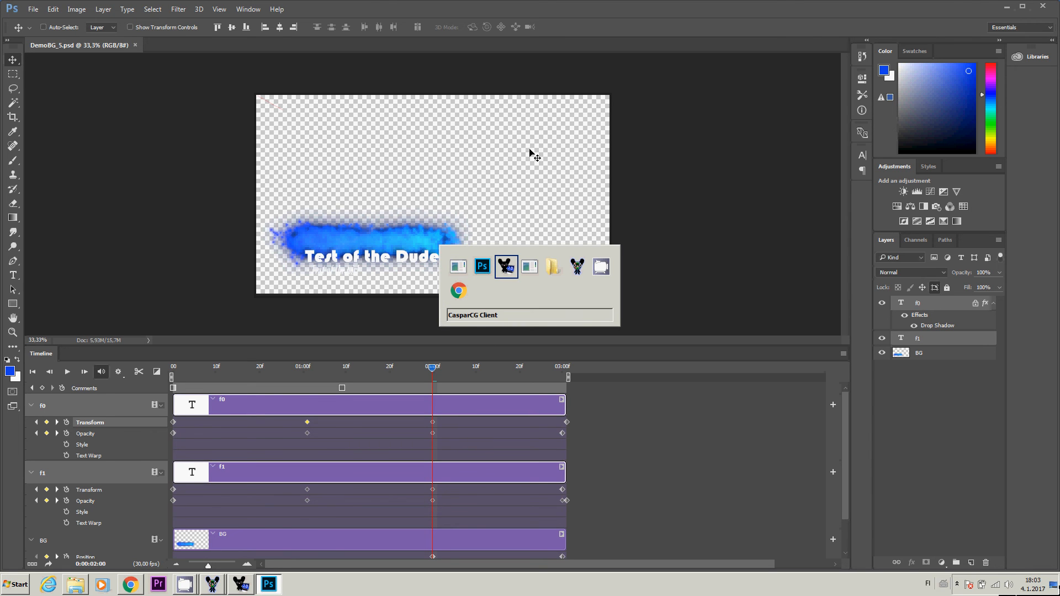
key("alt+Tab")
key("alt+Tab")
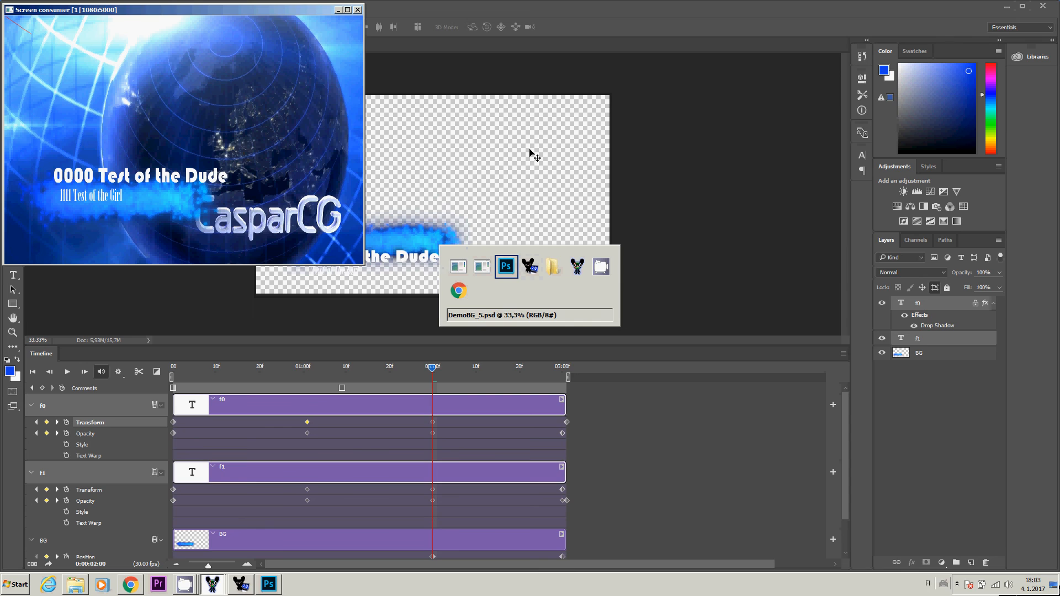
key("alt+Tab")
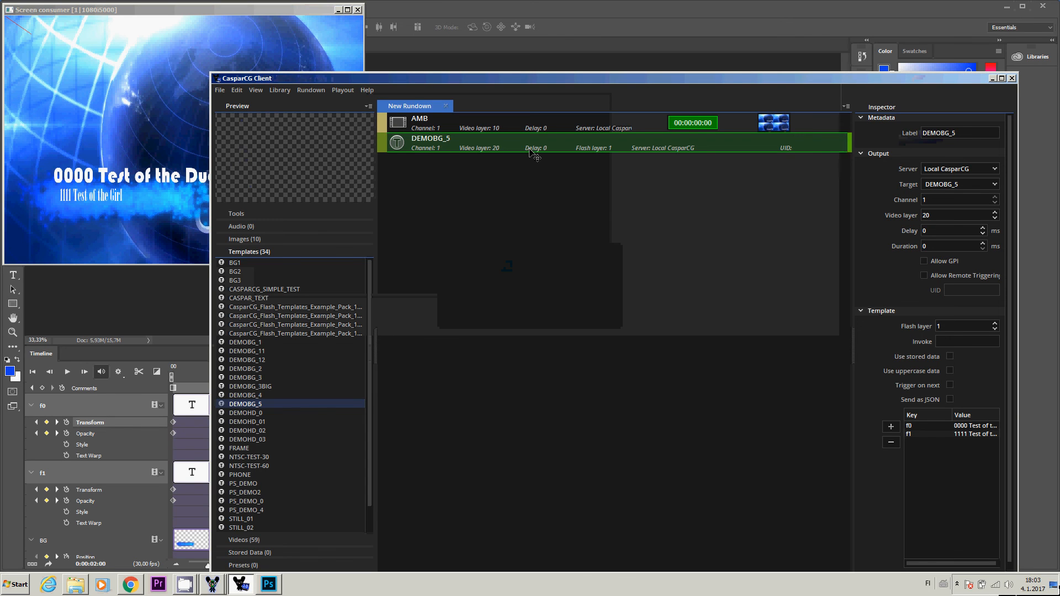
key("F2")
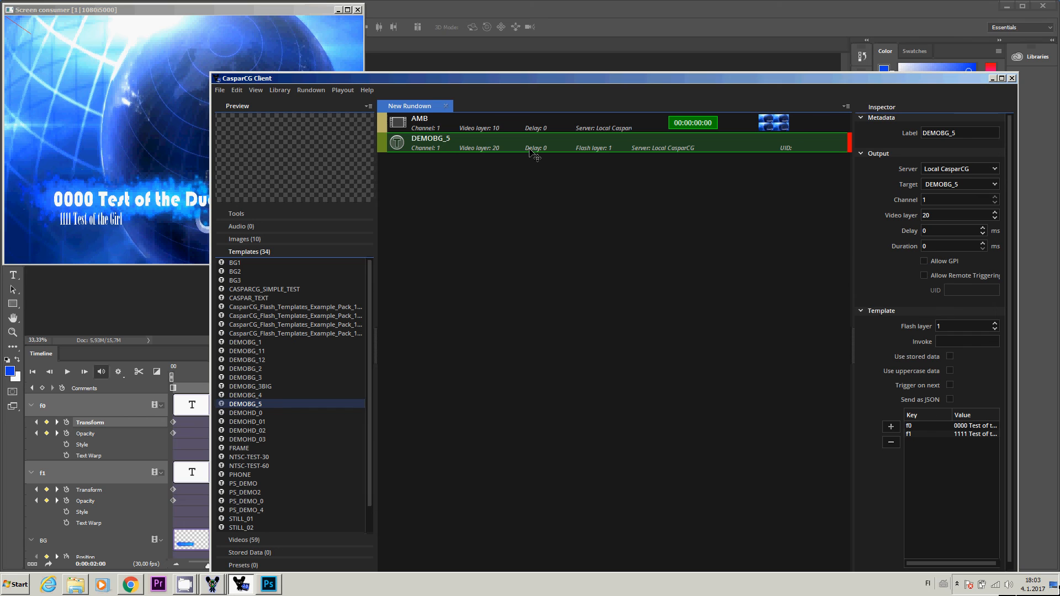
key("F1")
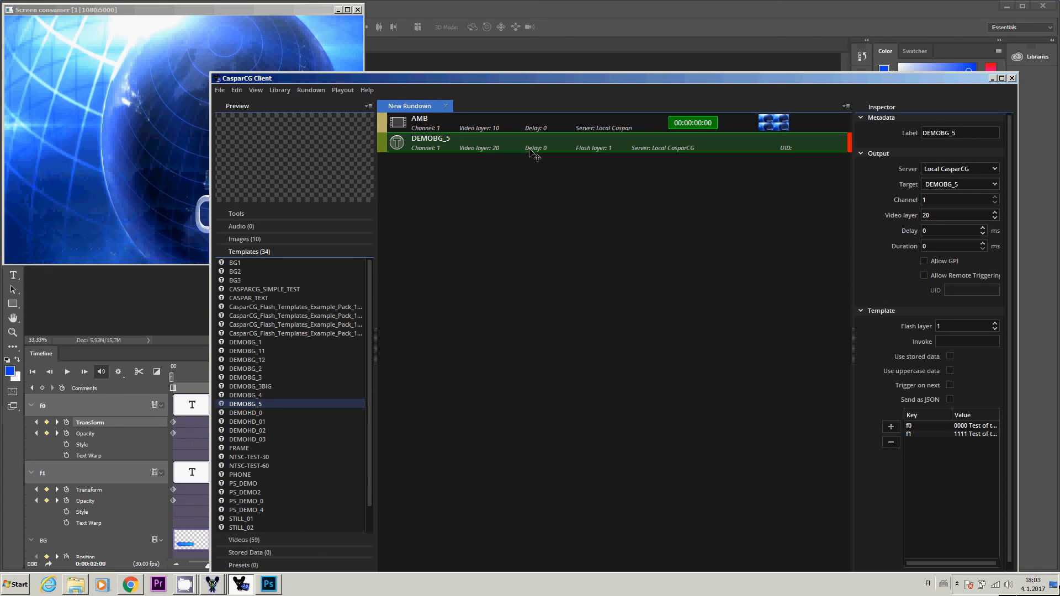
key("F2")
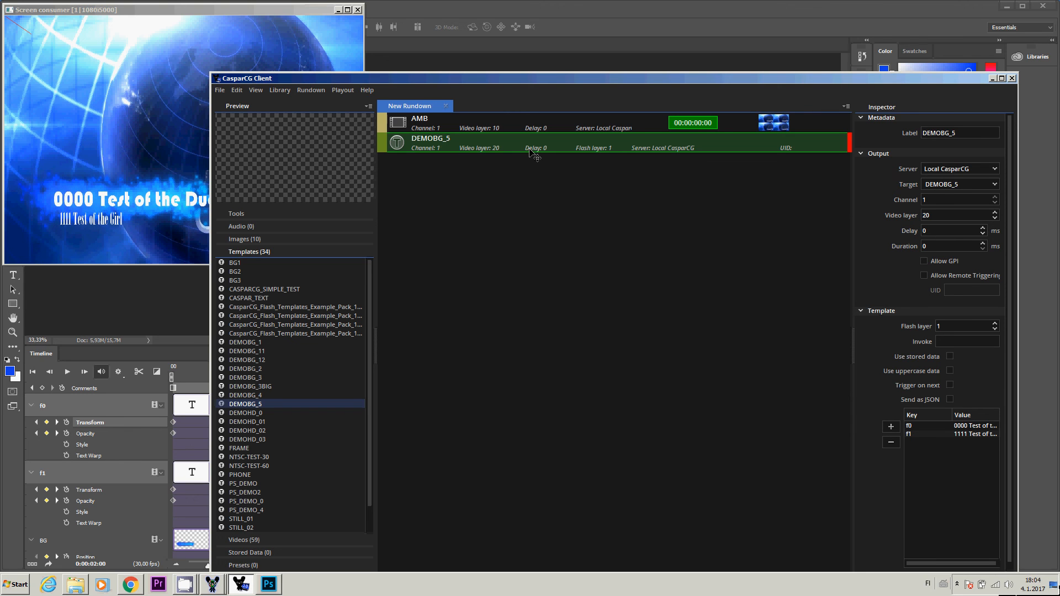
key("F1")
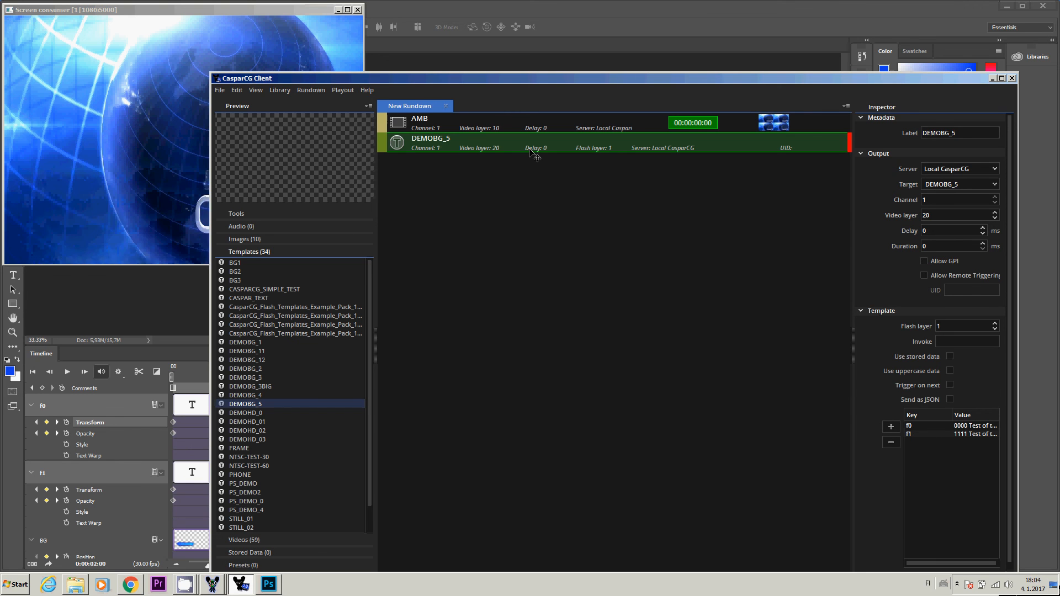
Step: Return to Photoshop and nudge the f0 and f1 text slightly upward at the 2:00 Transform keyframe
key("alt+Tab")
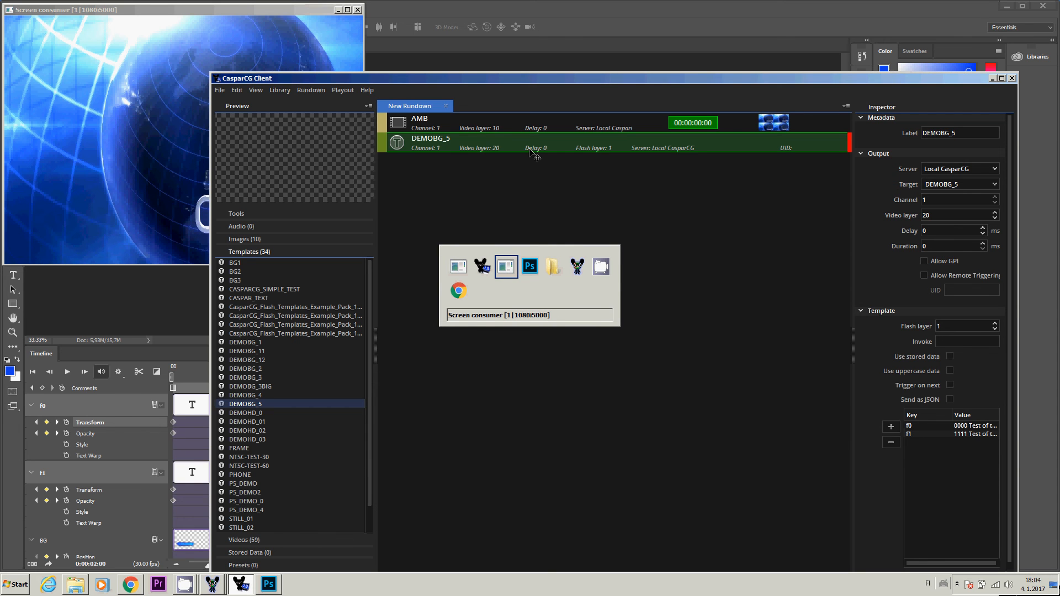
key("alt+Tab")
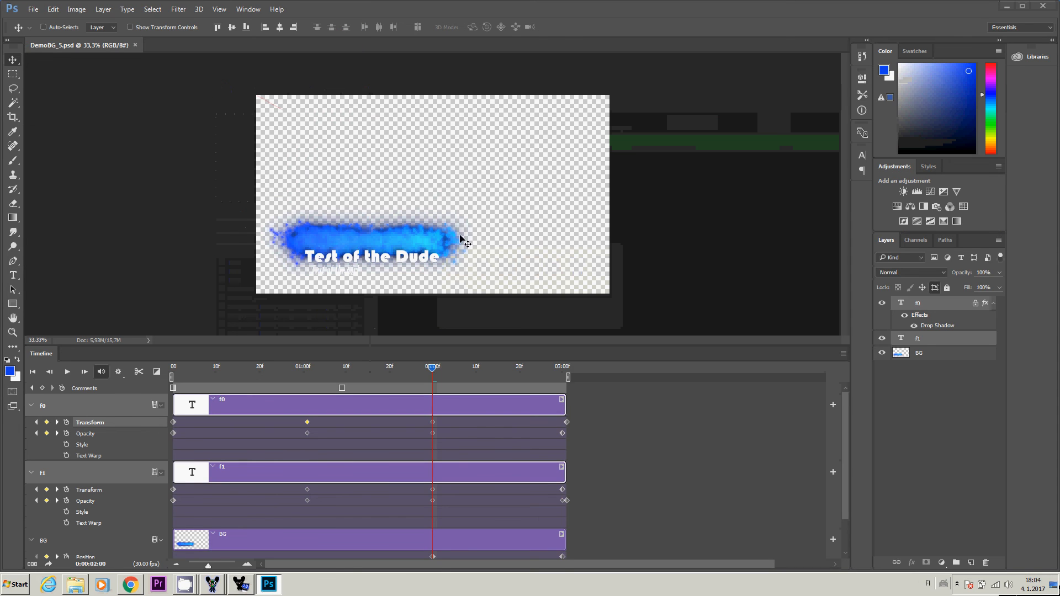
left_click(432, 422)
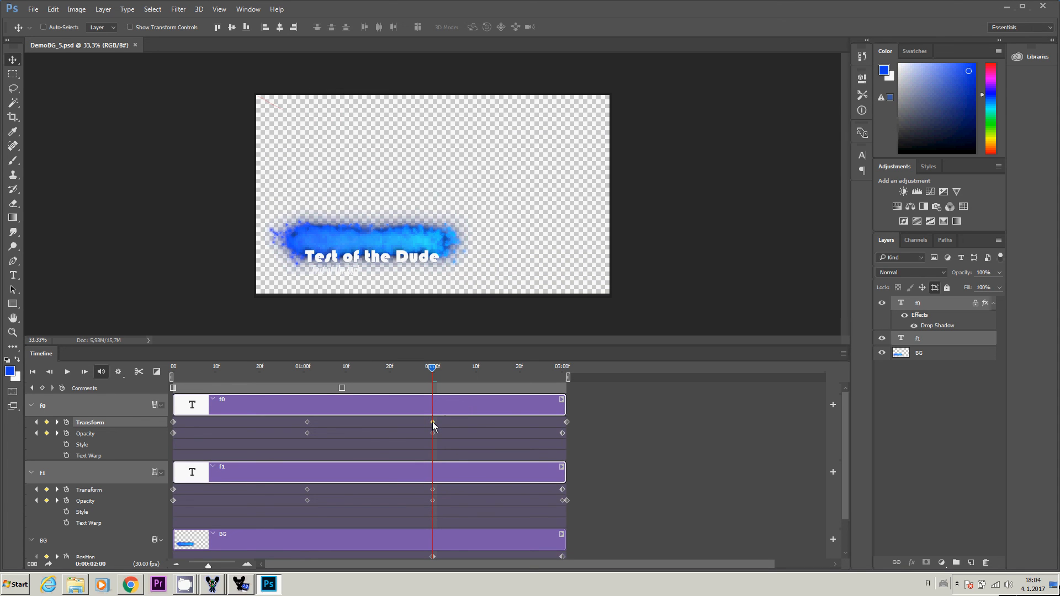
key("Up")
key("Up")
key("Up")
key("Up")
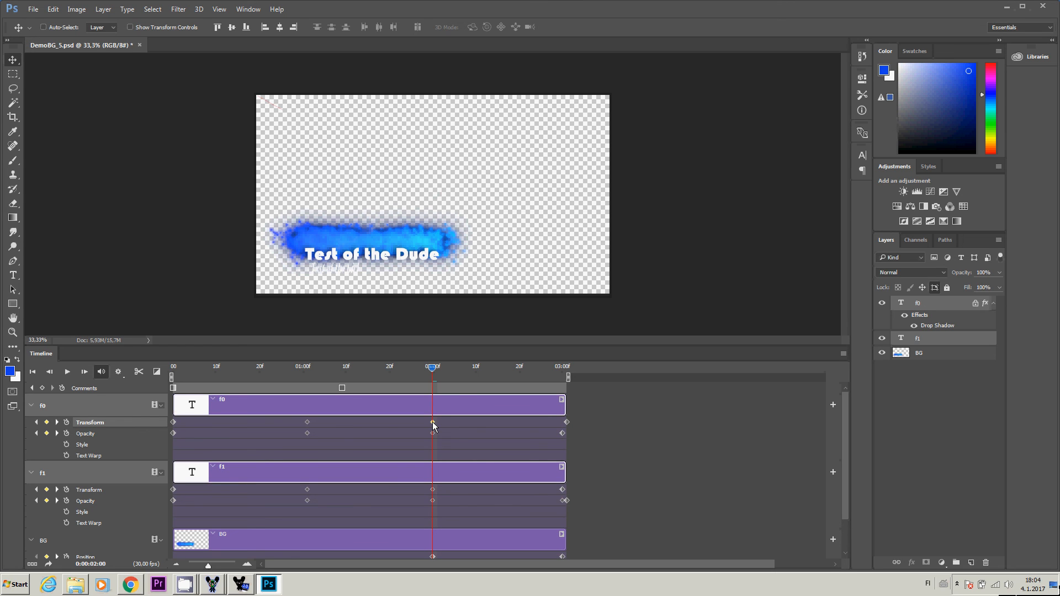
Step: Select the first Transform keyframe of the f0 layer, move the playhead to the timeline start, and save the document
left_click(173, 423)
left_click_drag(432, 367, 126, 379)
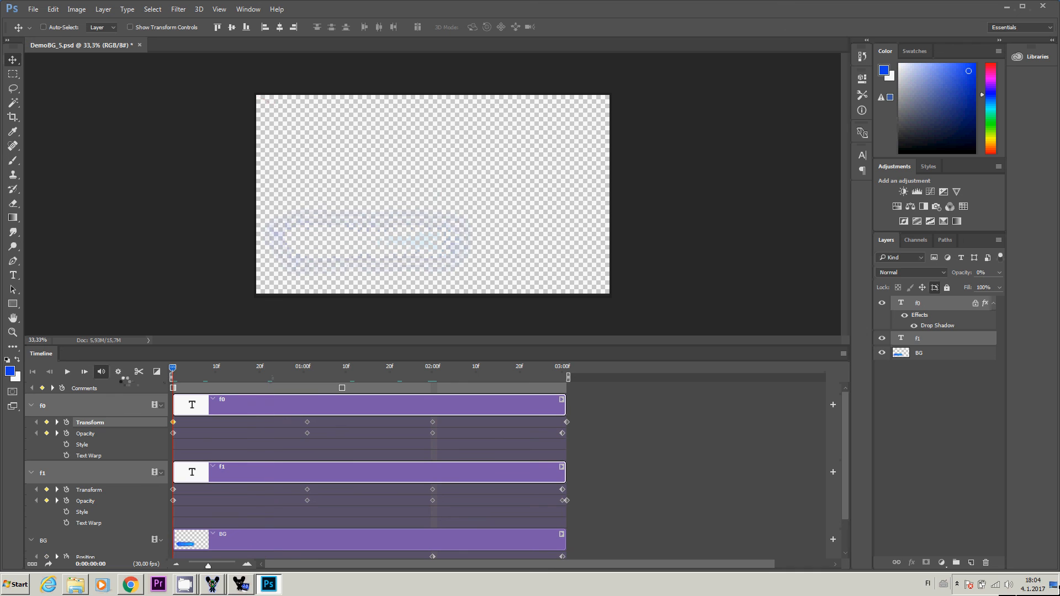
key("alt+Tab")
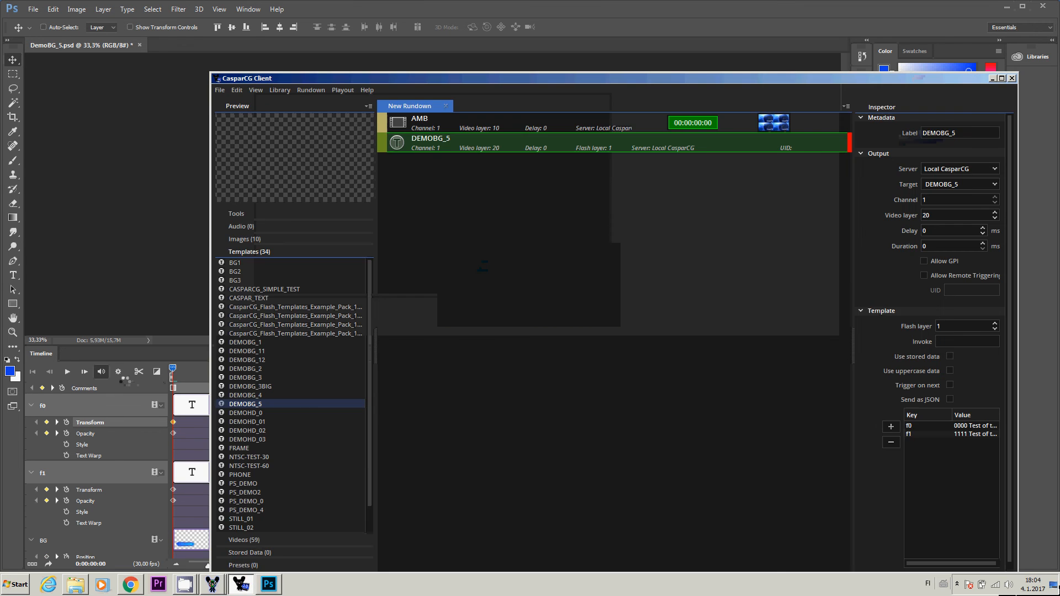
key("alt+Tab")
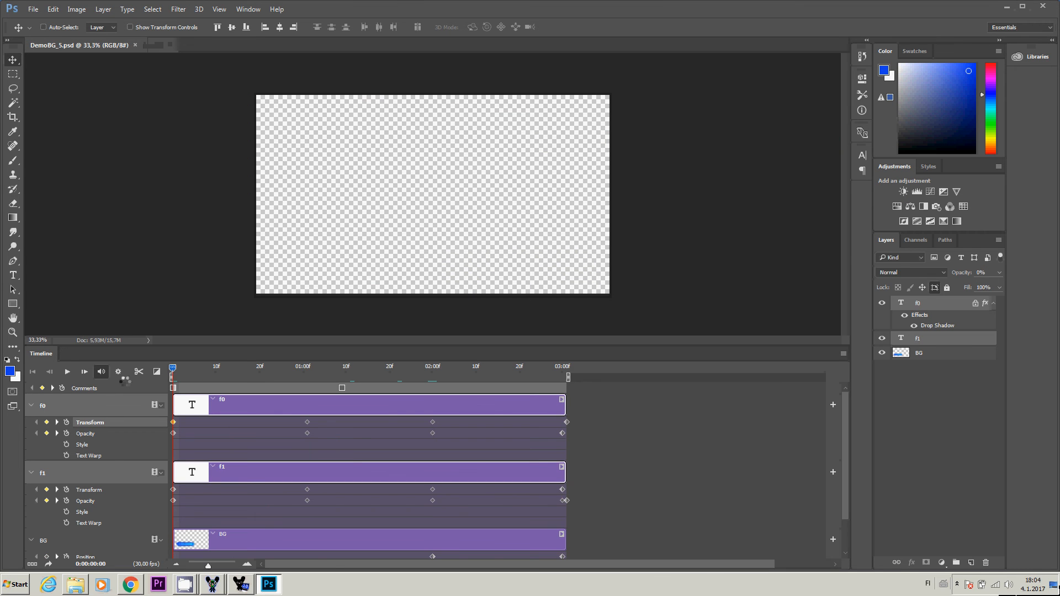
Step: Switch to the CasparCG Client and play DEMOBG_5, checking the text animation in the Screen consumer
key("alt+Tab")
key("alt+Tab")
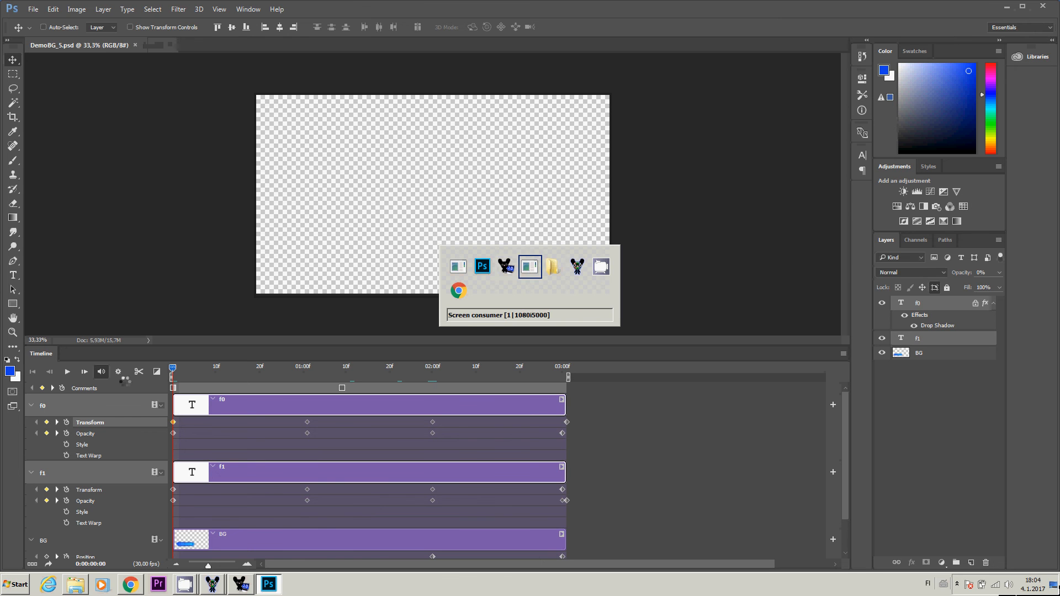
key("alt+Tab")
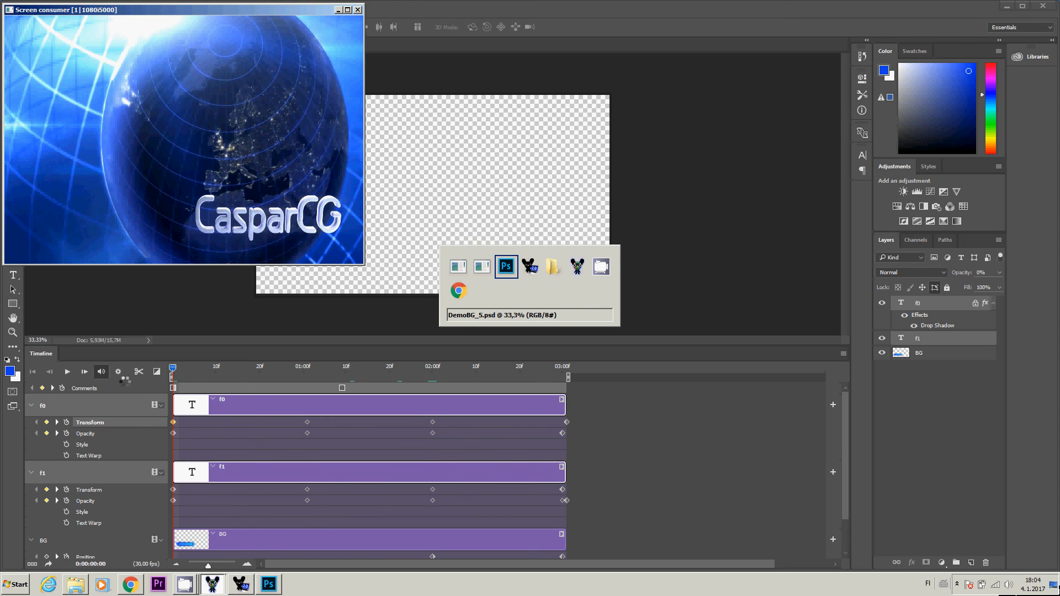
key("alt+Tab")
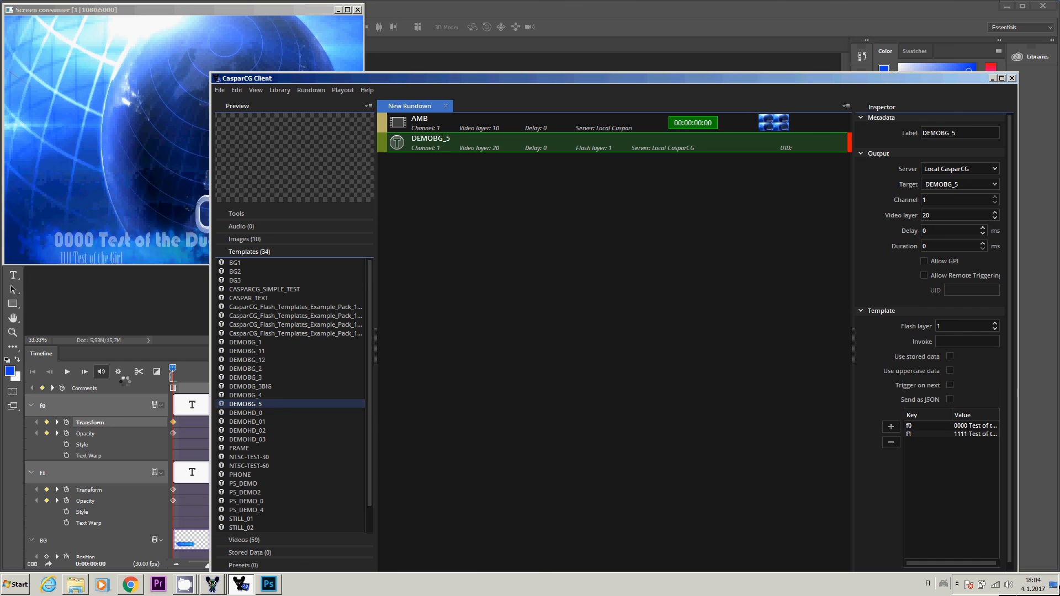
Step: Return to Photoshop and save the updated DemoBG_5 document with the playhead at the timeline start
key("alt+Tab")
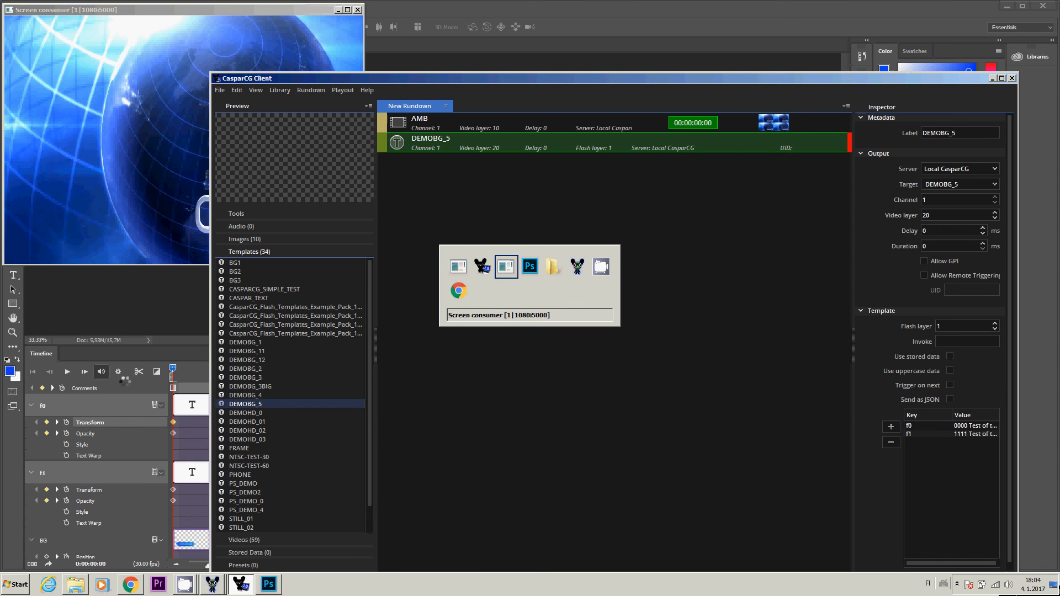
key("alt+Tab")
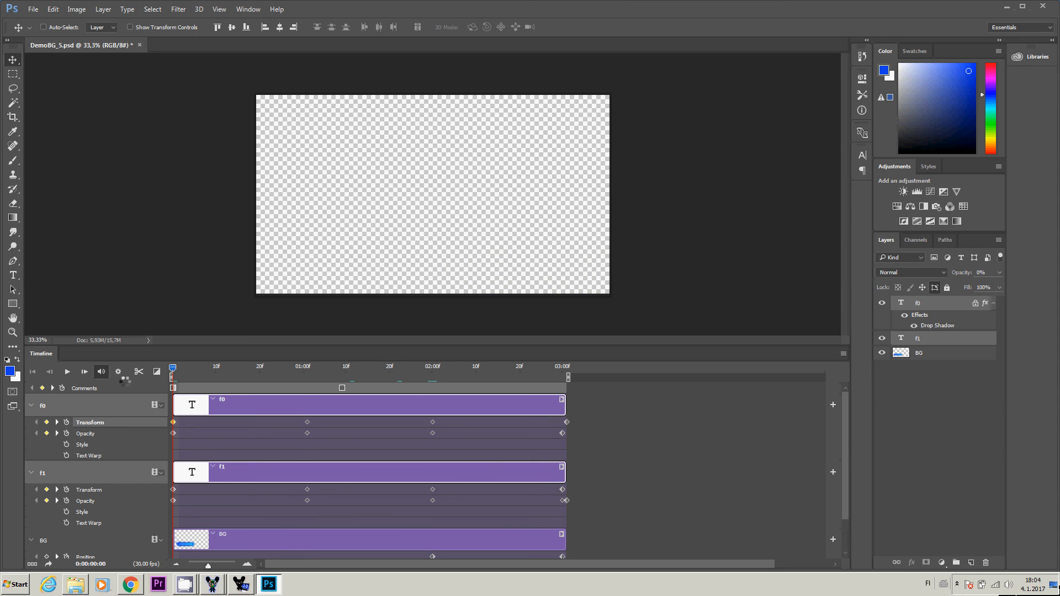
Step: Switch back to the CasparCG Client and play DEMOBG_5 again to check the saved version in the Screen consumer
key("alt+Tab")
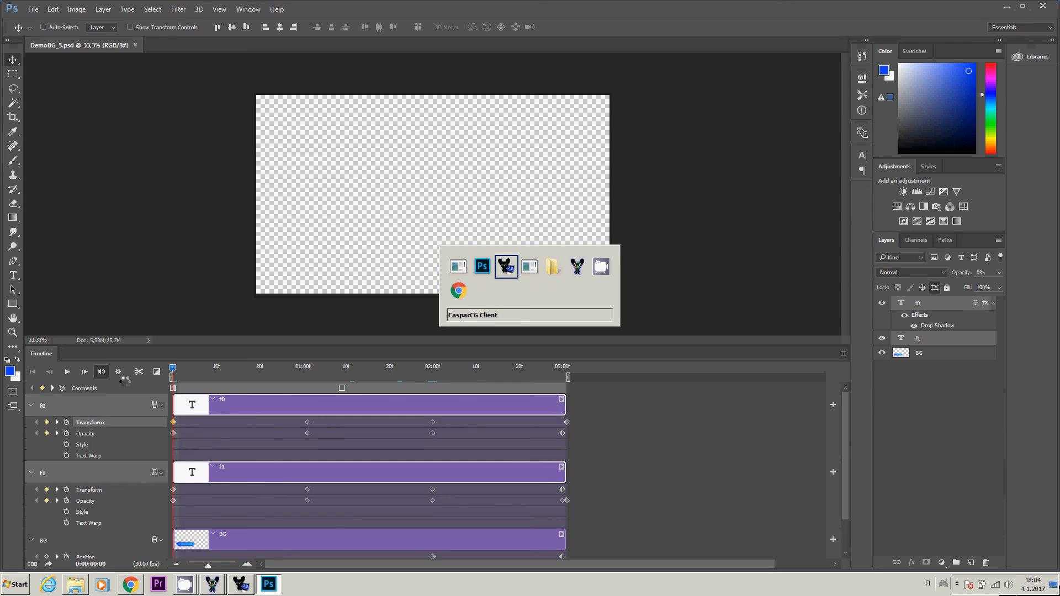
key("alt+Tab")
key("alt+Tab")
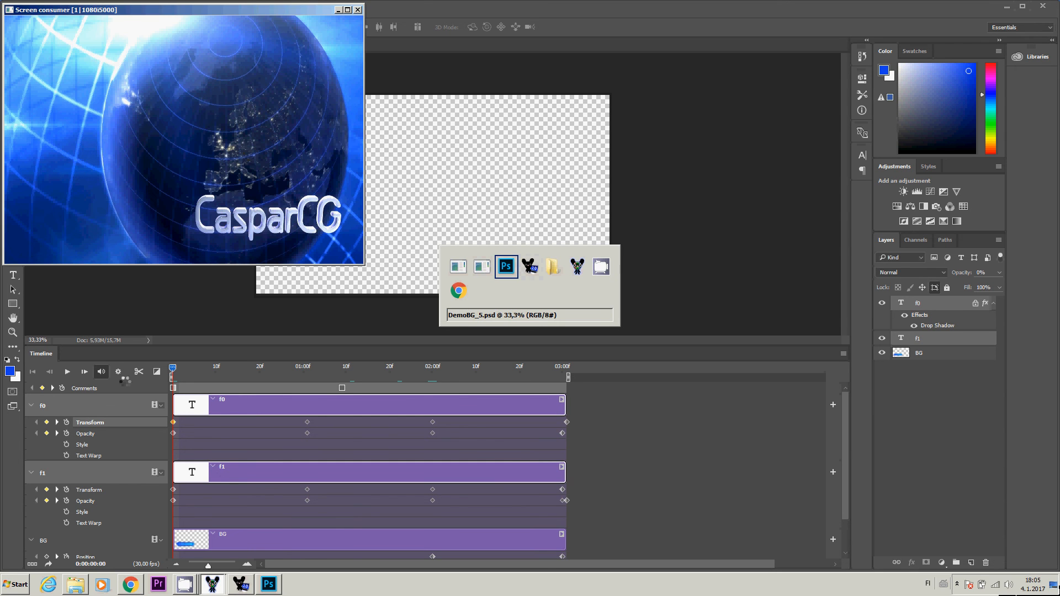
key("alt+Tab")
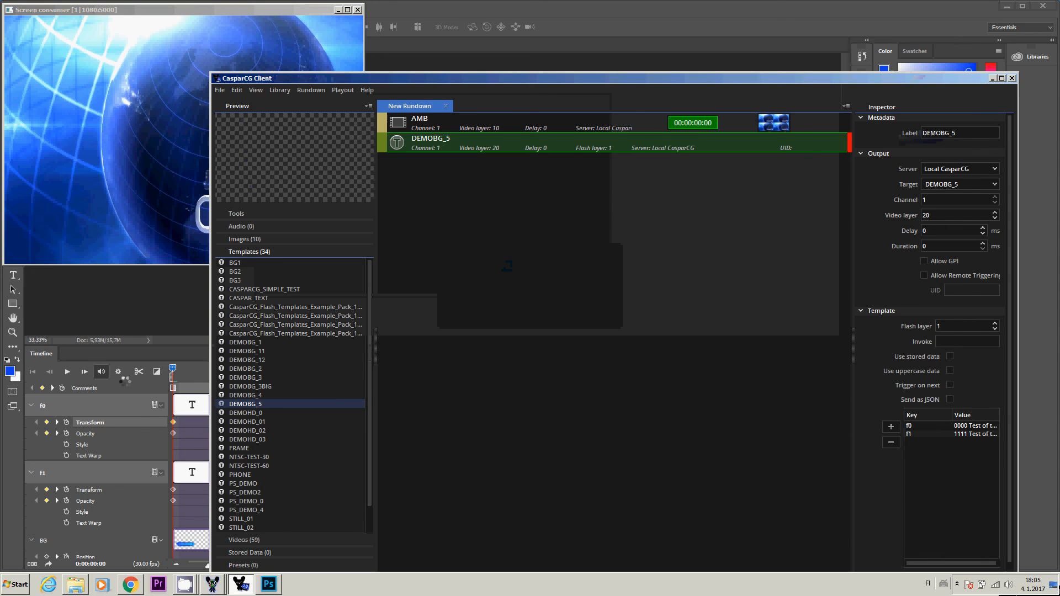
key("F2")
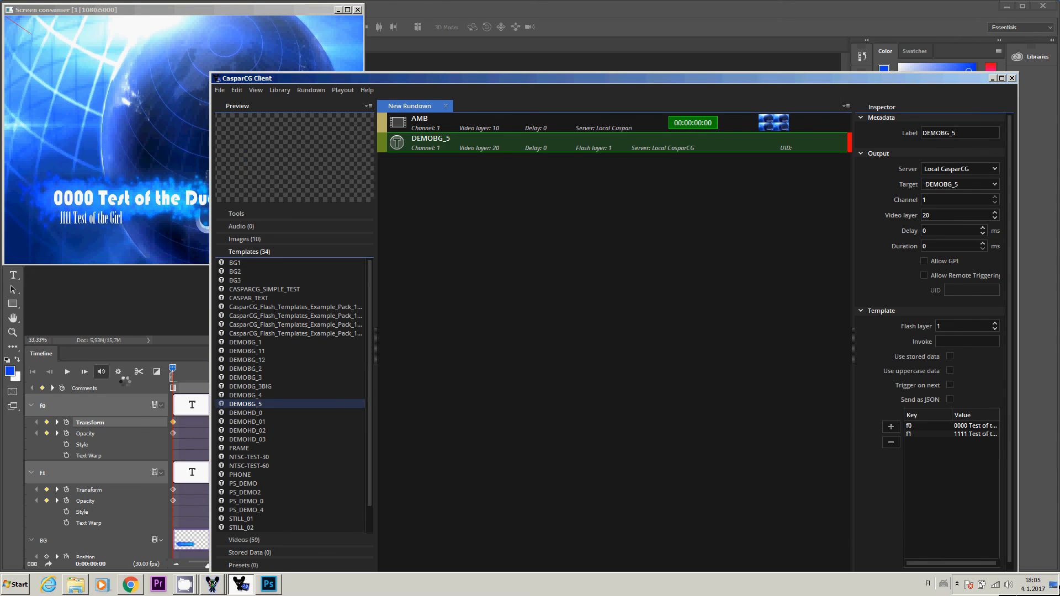
key("alt+Tab")
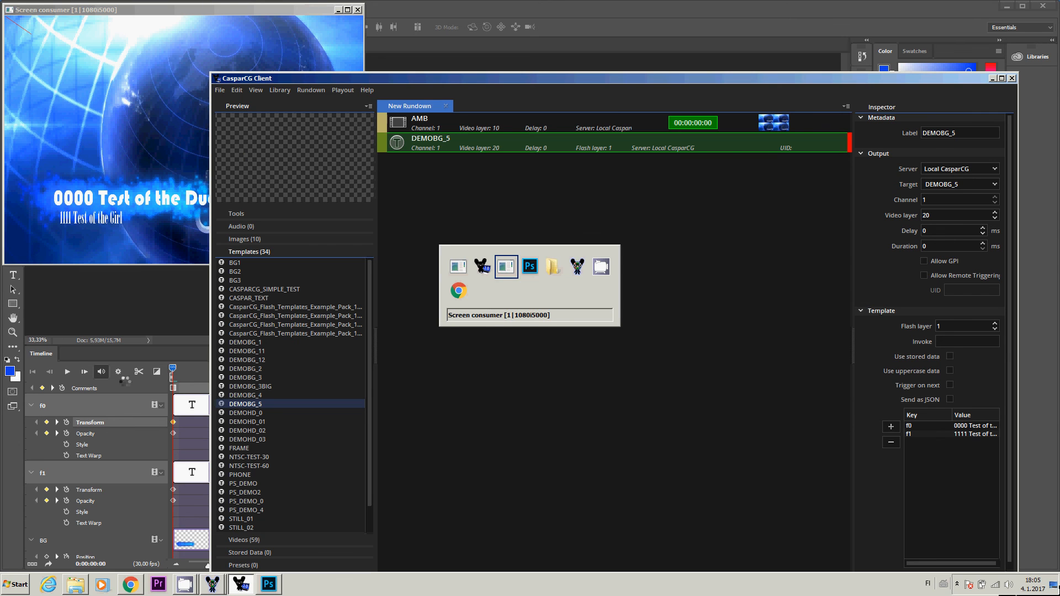
Step: Return to Photoshop and scrub the timeline between the start, 2:00 and 1:01 to review the text movement
key("alt+Tab")
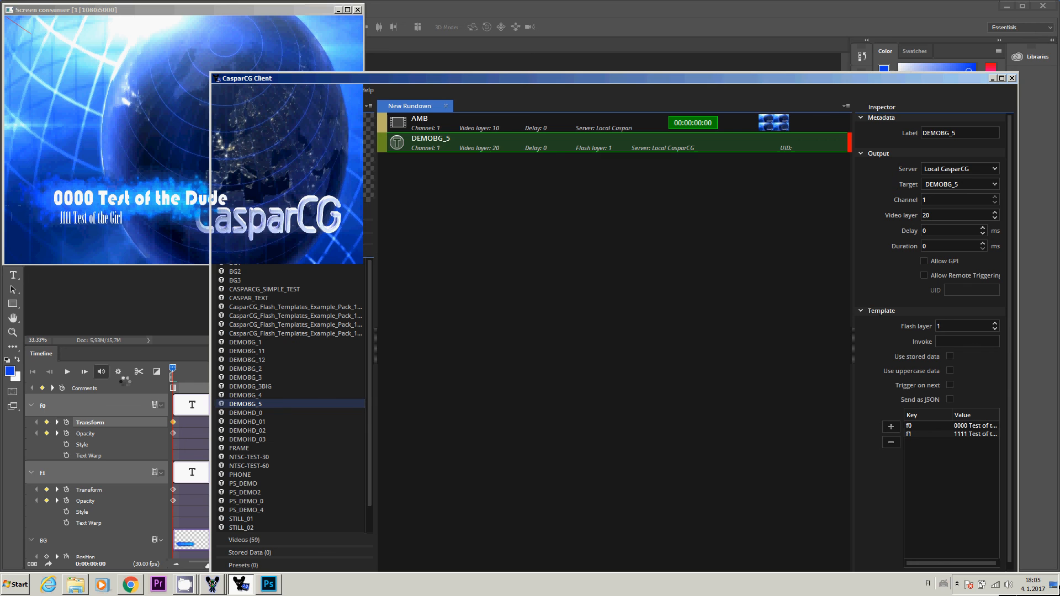
key("alt+Tab")
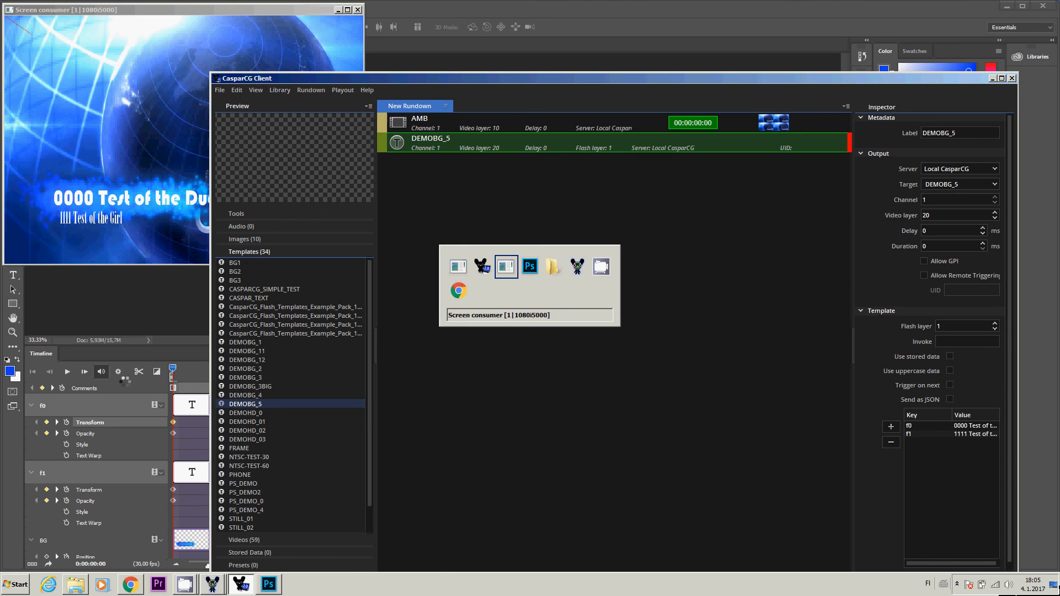
key("alt+Tab")
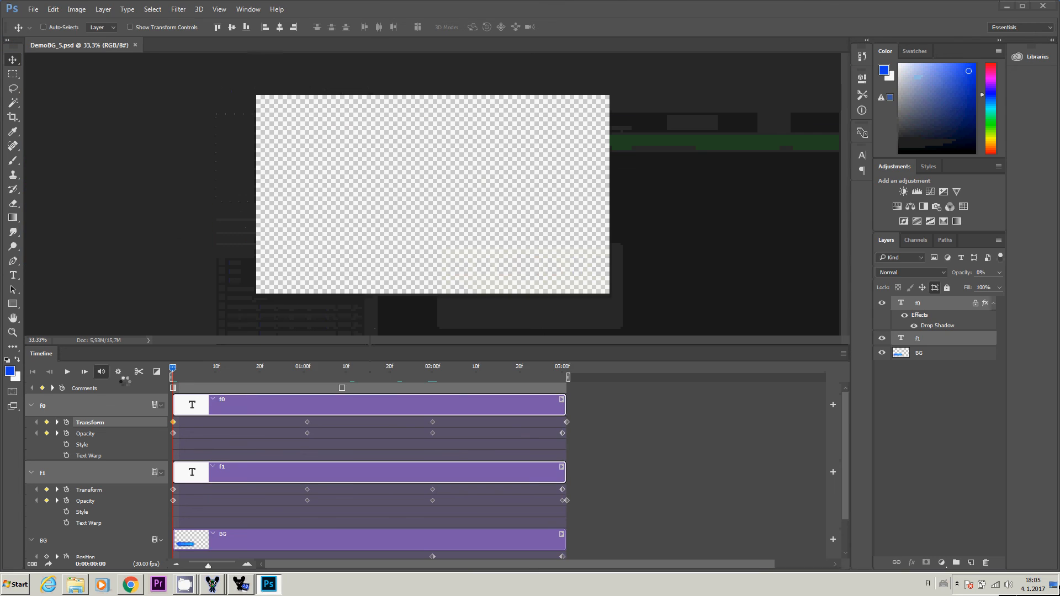
left_click(182, 367)
mouse_move(182, 367)
left_mouse_down()
mouse_move(431, 393)
mouse_move(436, 373)
left_mouse_up()
left_click_drag(433, 368, 307, 377)
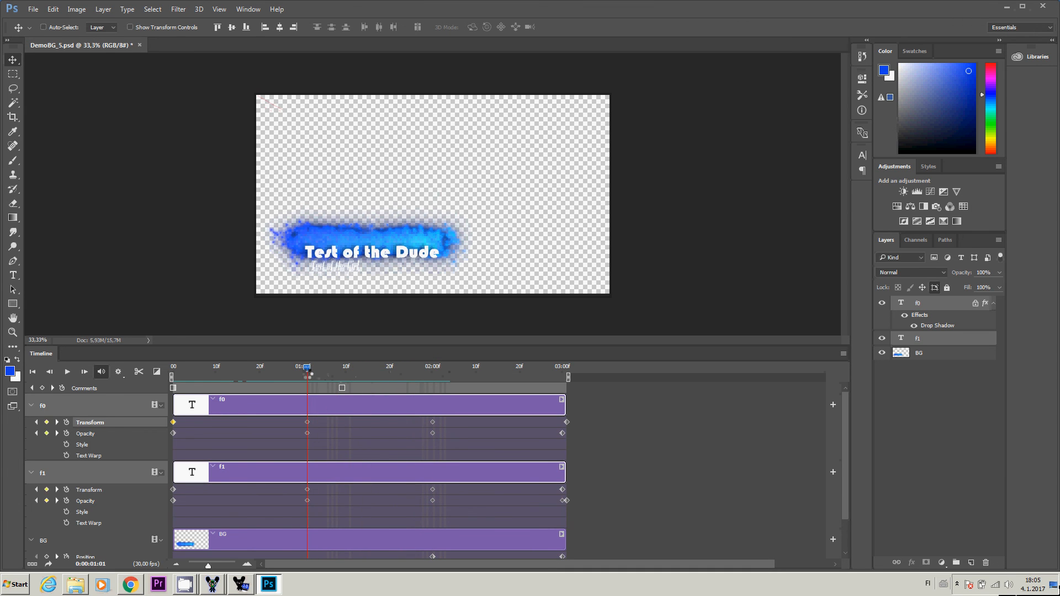
Step: Select the f0 Transform keyframes at 1:01 and 2:00 in turn, move the playhead to 1:00, and save the document
left_click(307, 422)
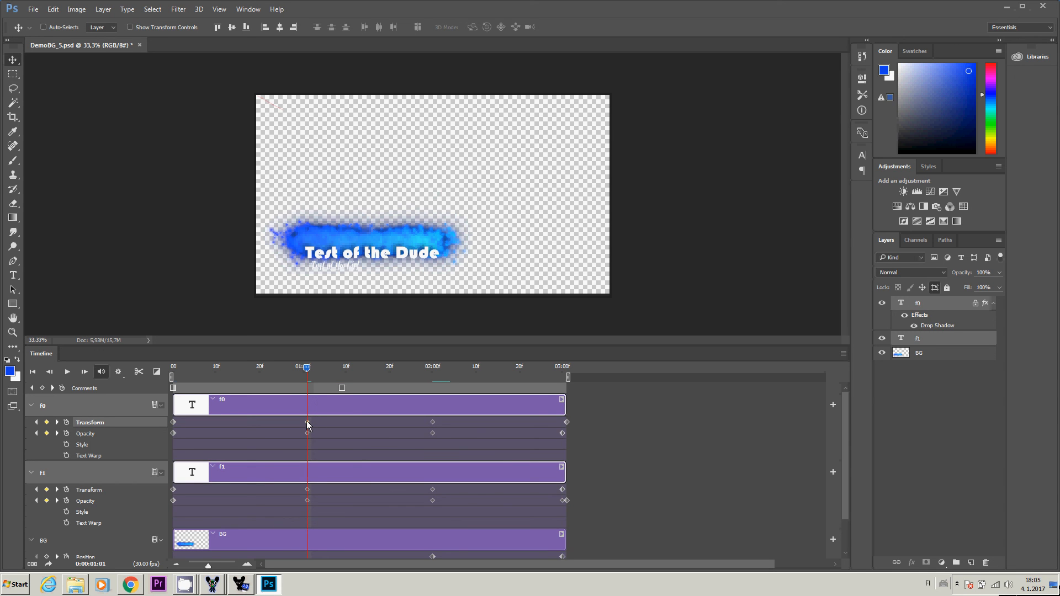
left_click_drag(309, 379, 430, 381)
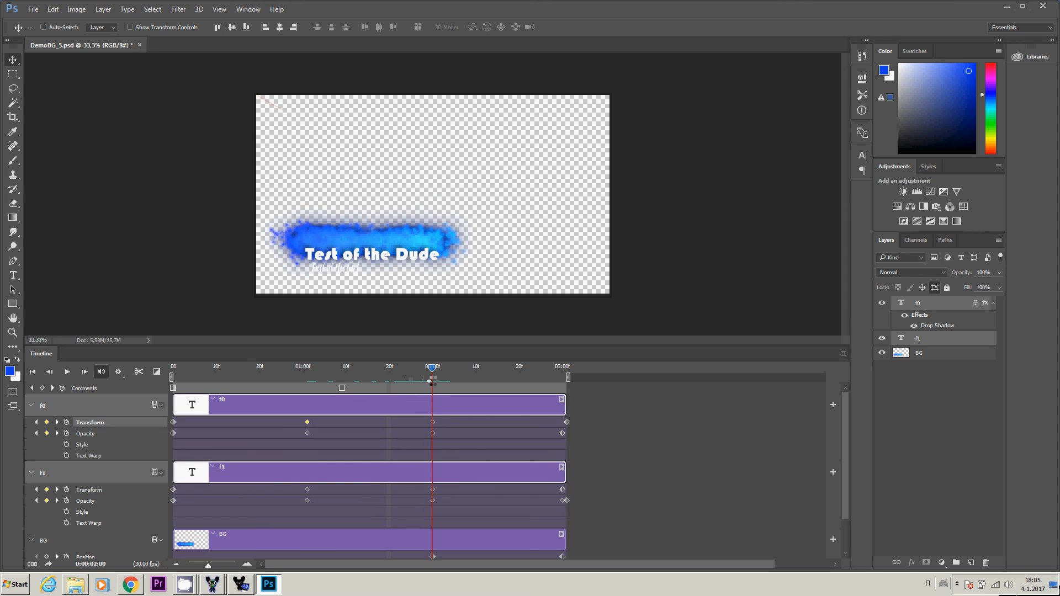
left_click(433, 422)
left_click_drag(432, 369, 302, 399)
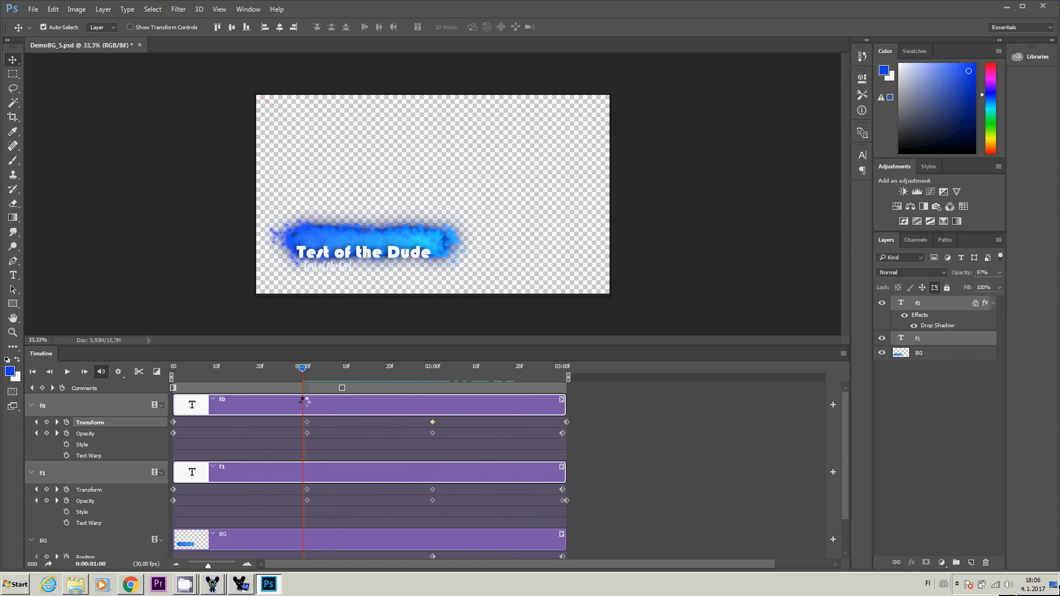
Step: Switch to the CasparCG Client, stop DEMOBG_5 and play it again to test the saved template
key("alt+Tab")
key("Tab")
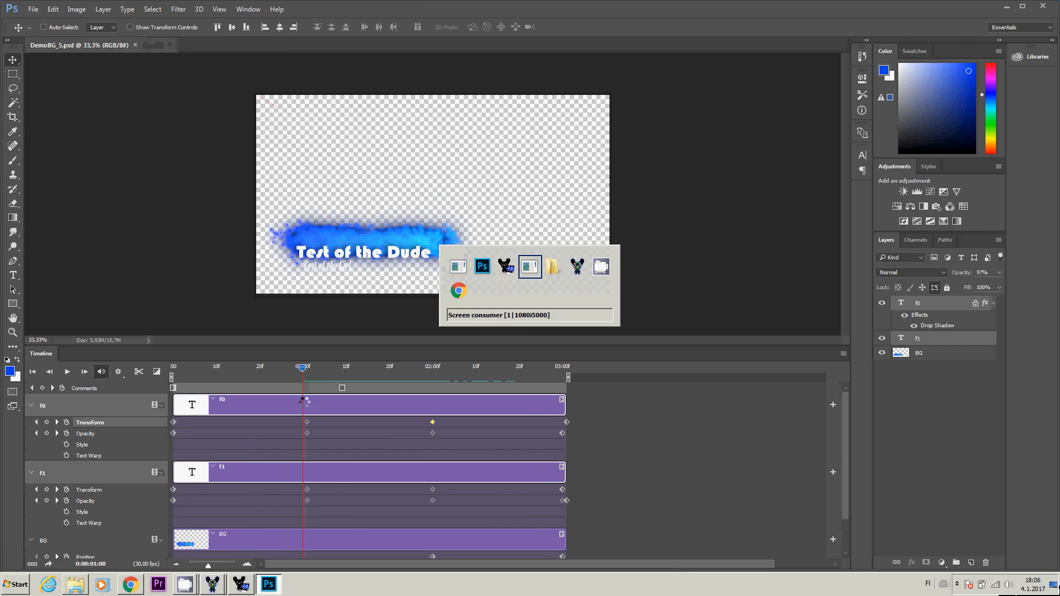
key("alt+Tab")
key("Tab")
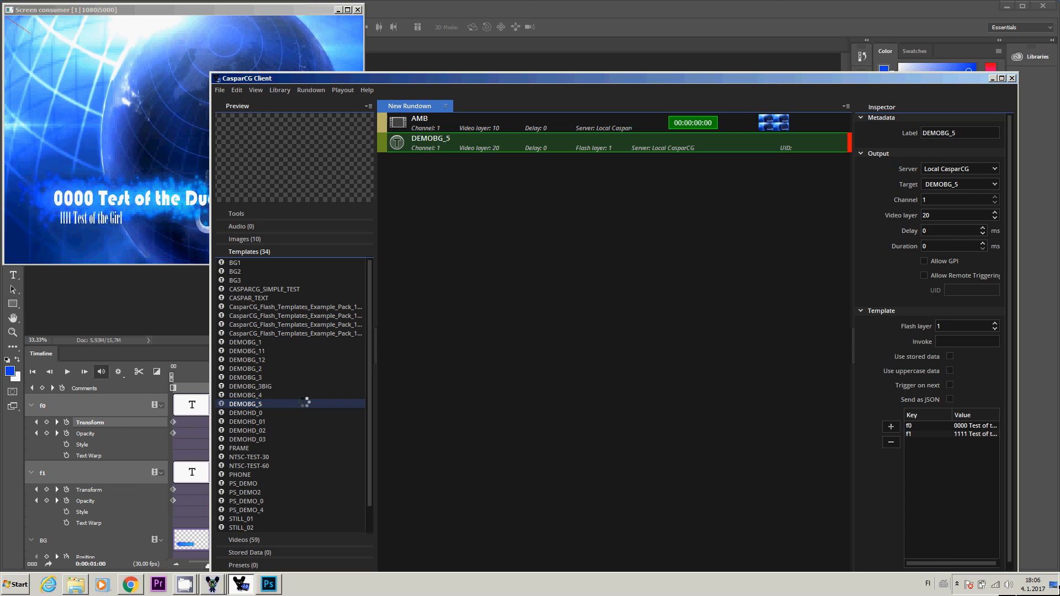
key("F1")
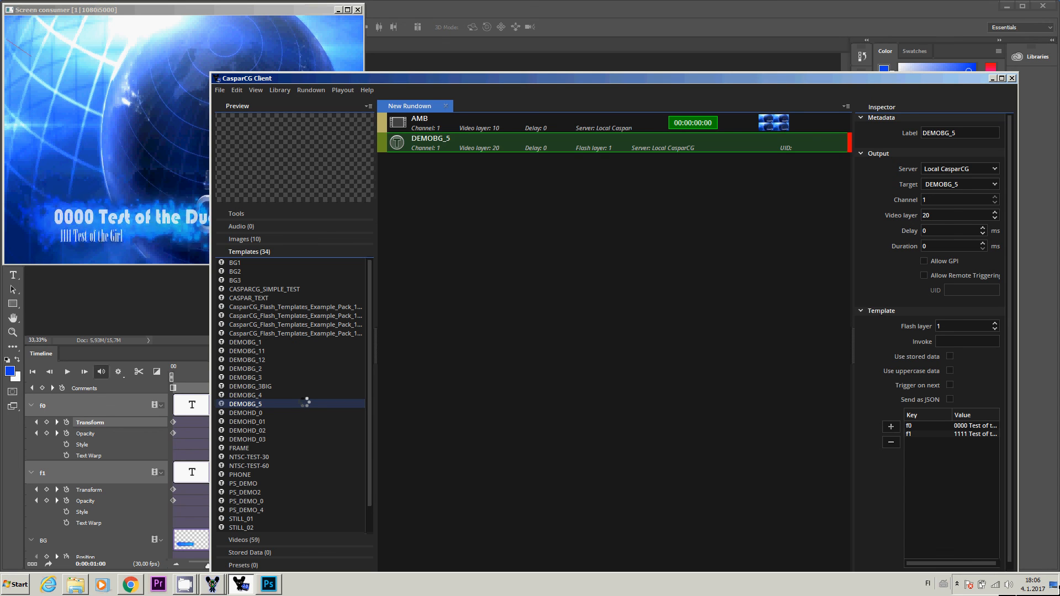
key("F2")
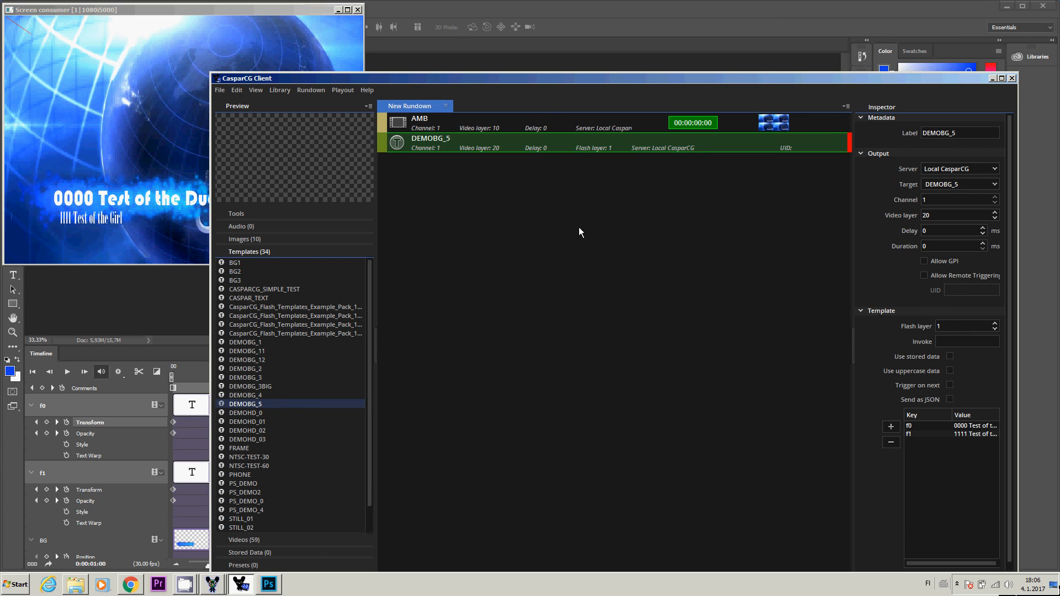
Step: Go back to Photoshop and unlock the f0 text layer
key("alt+Tab")
key("alt+Tab")
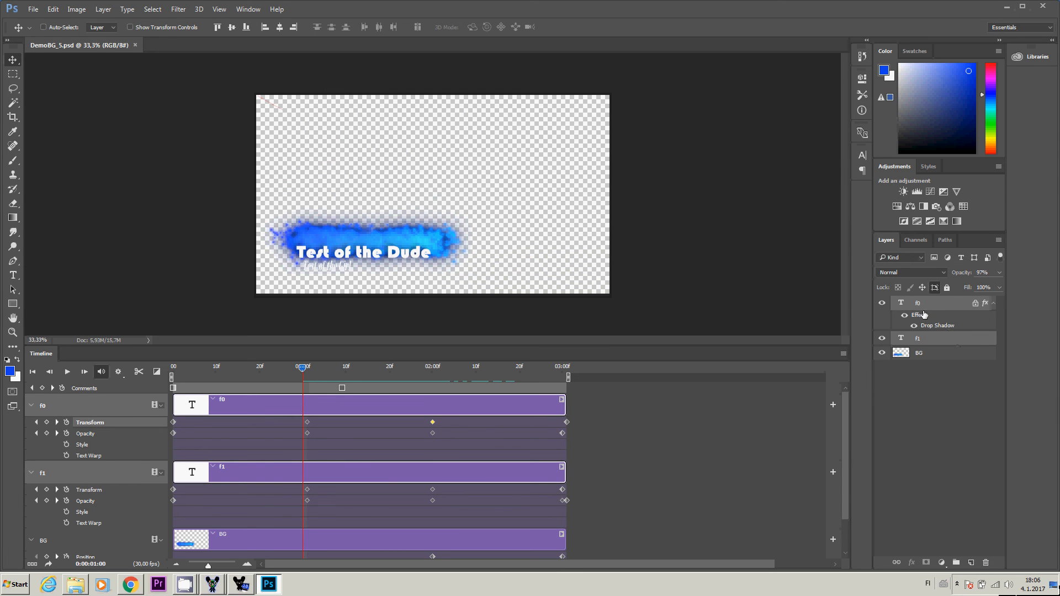
left_click(920, 291)
left_click(985, 339)
left_click(976, 302)
Step: Look through the Paths, Channels, Tool Presets, Properties and Info data for the text's position, leaving the Info read-out shown
left_click(951, 241)
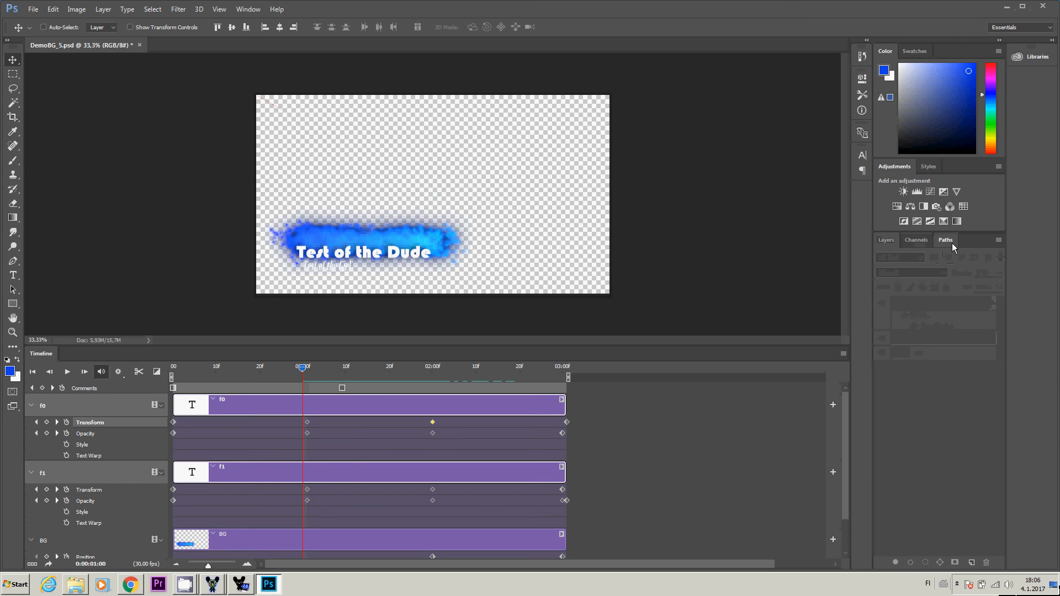
left_click(915, 240)
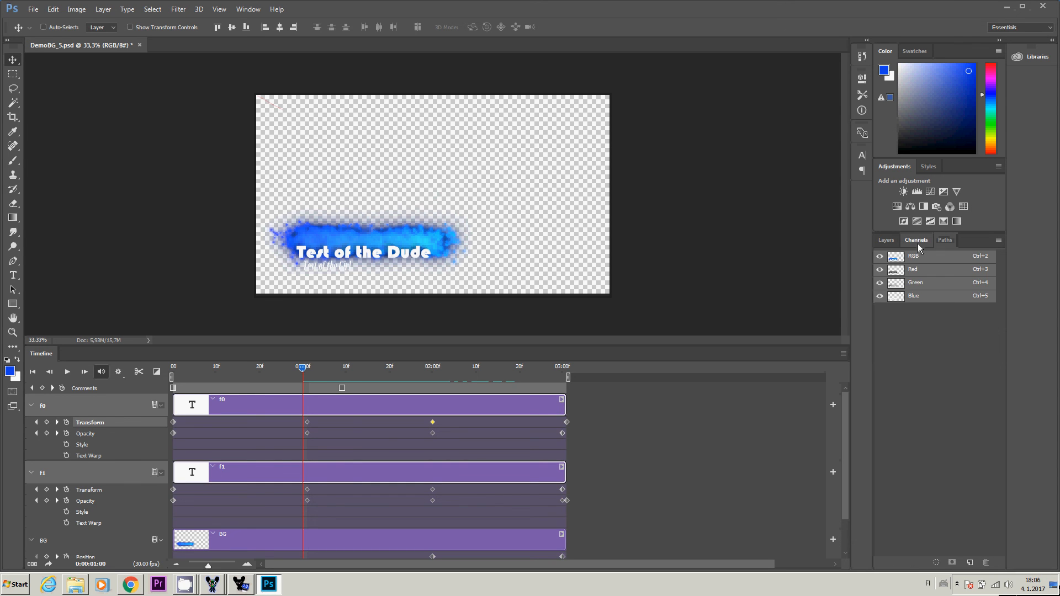
left_click(888, 241)
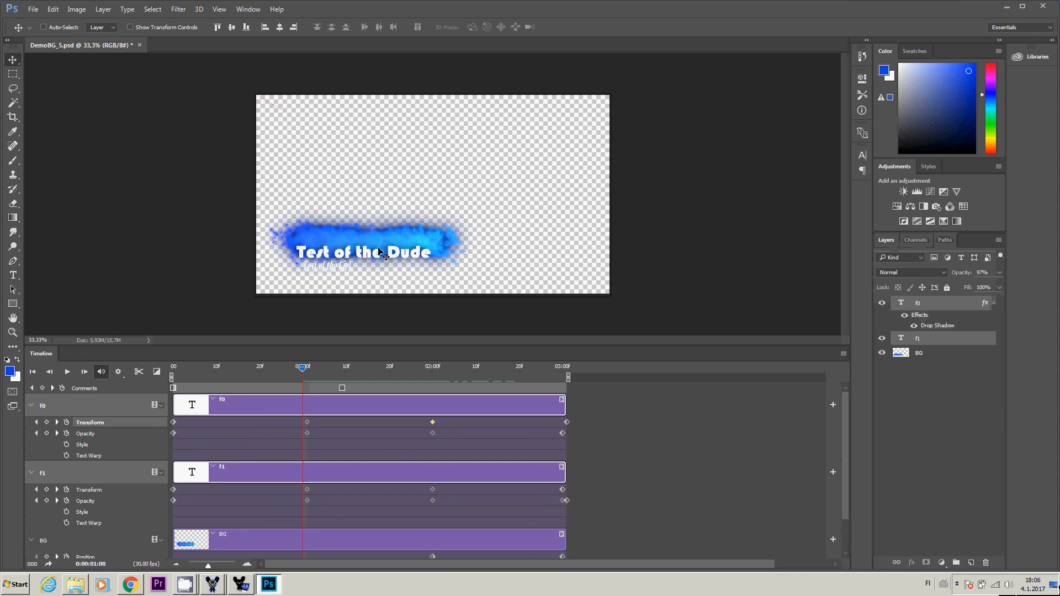
left_click(863, 94)
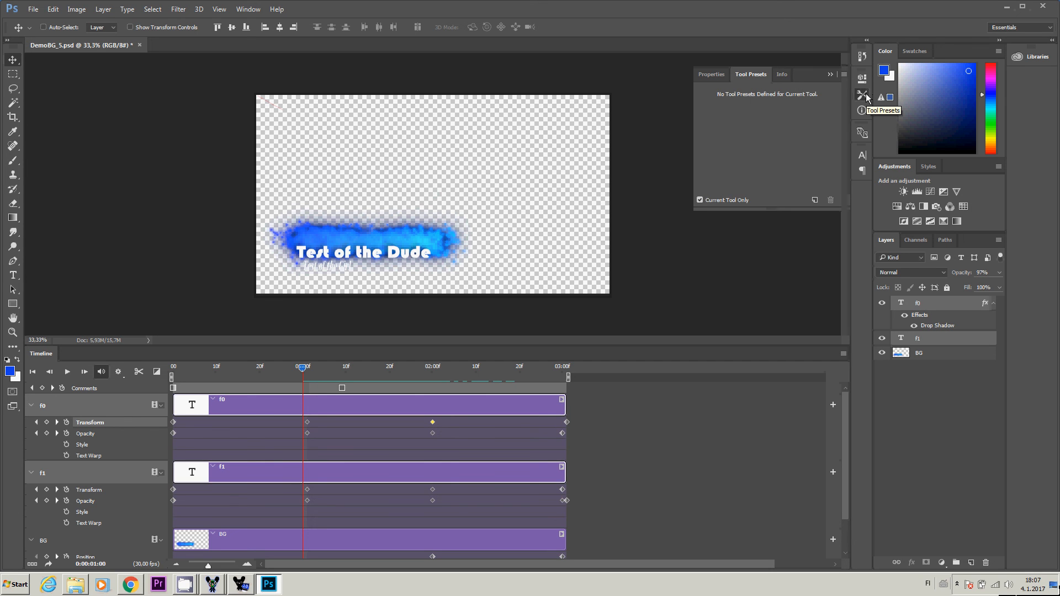
left_click(783, 75)
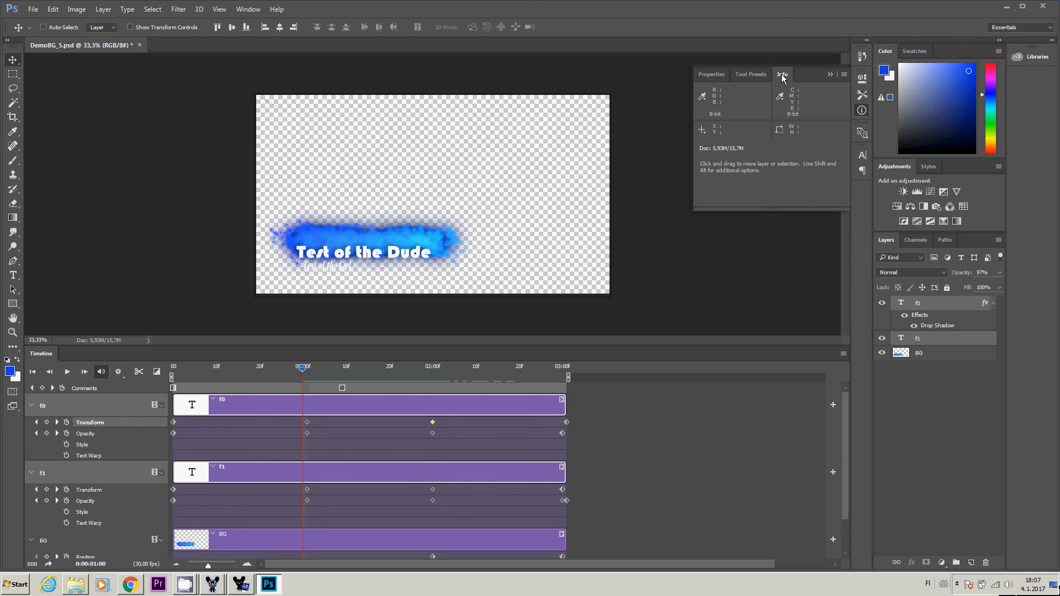
left_click(711, 75)
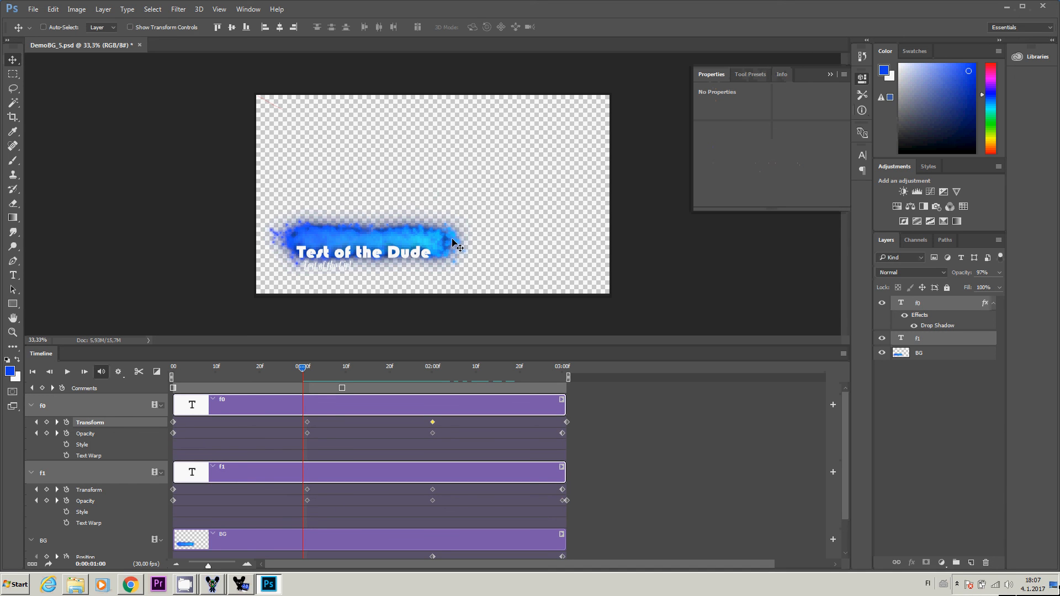
left_click(785, 76)
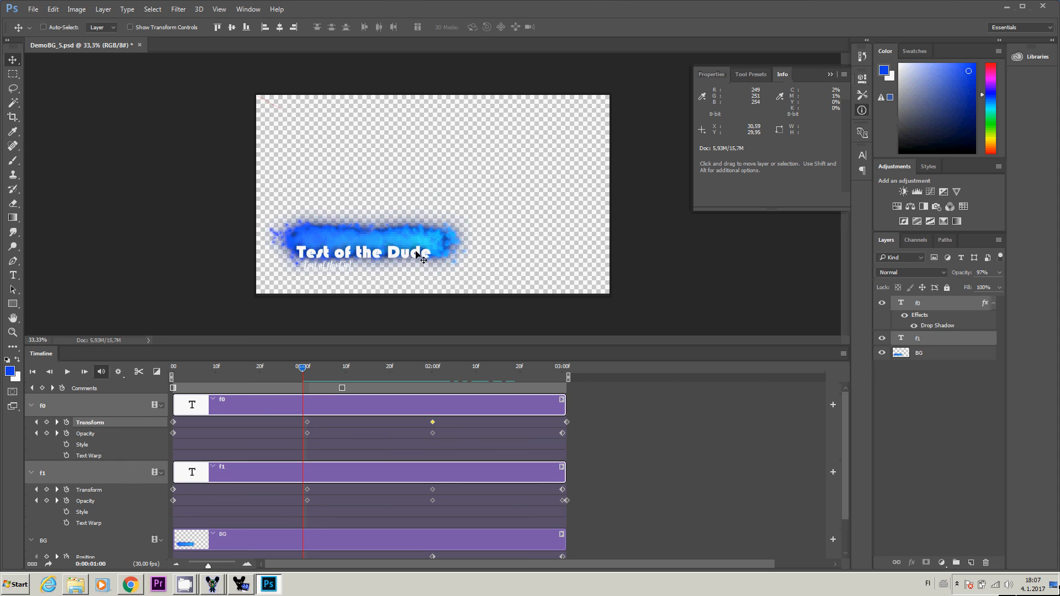
Step: Move the f0 layer's second Transform keyframe to 1:00, undo and redo the move to compare, and select that keyframe
left_click_drag(307, 421, 307, 423)
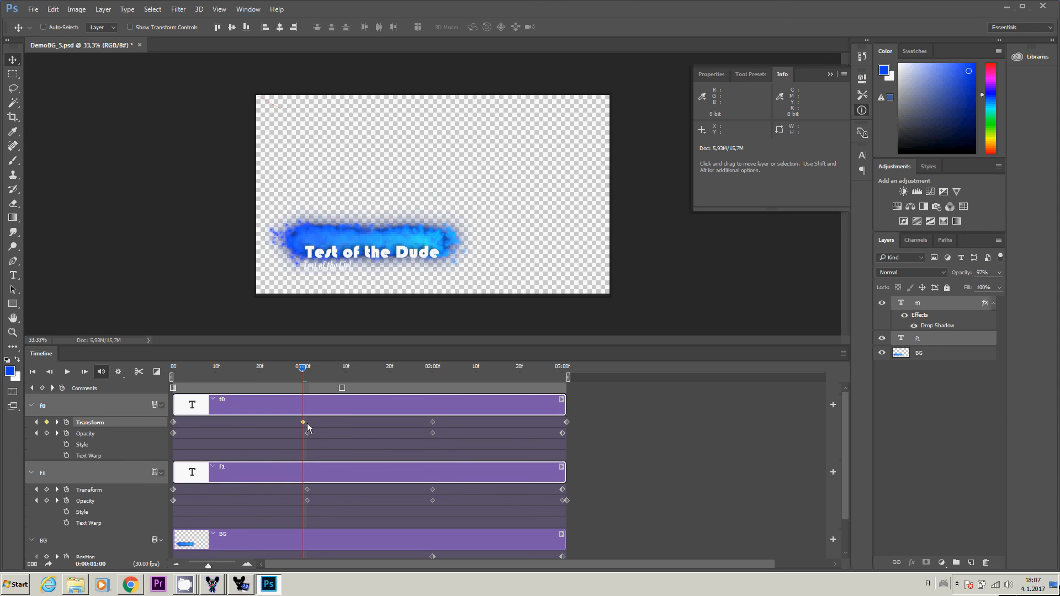
key("ctrl+z")
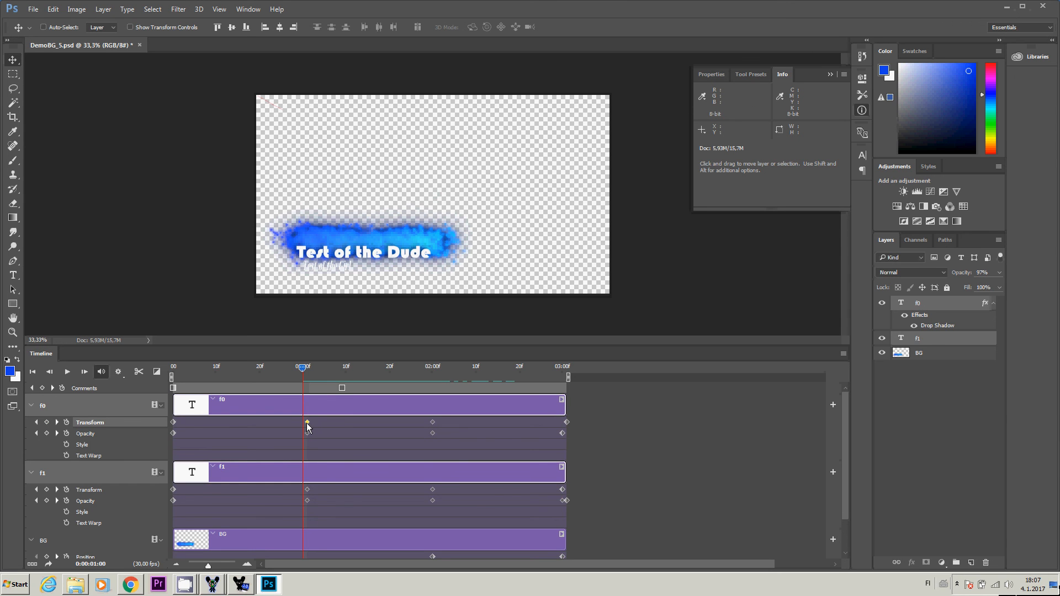
key("ctrl+z")
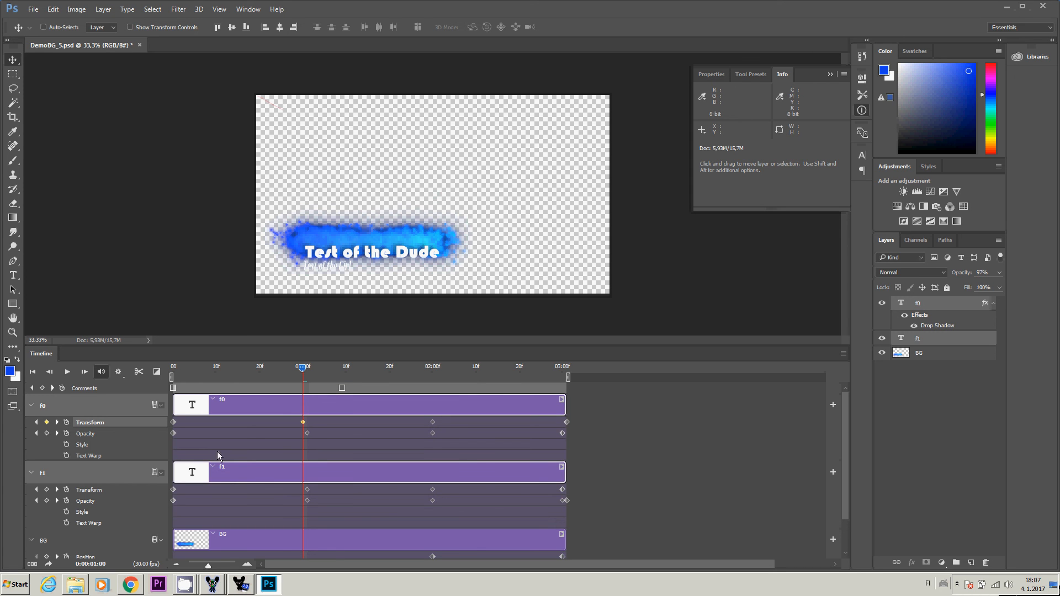
left_click(307, 422)
left_click(303, 421)
Step: Scrub the timeline from the start through to 3:00 to check the complete text animation
left_click_drag(303, 367, 154, 421)
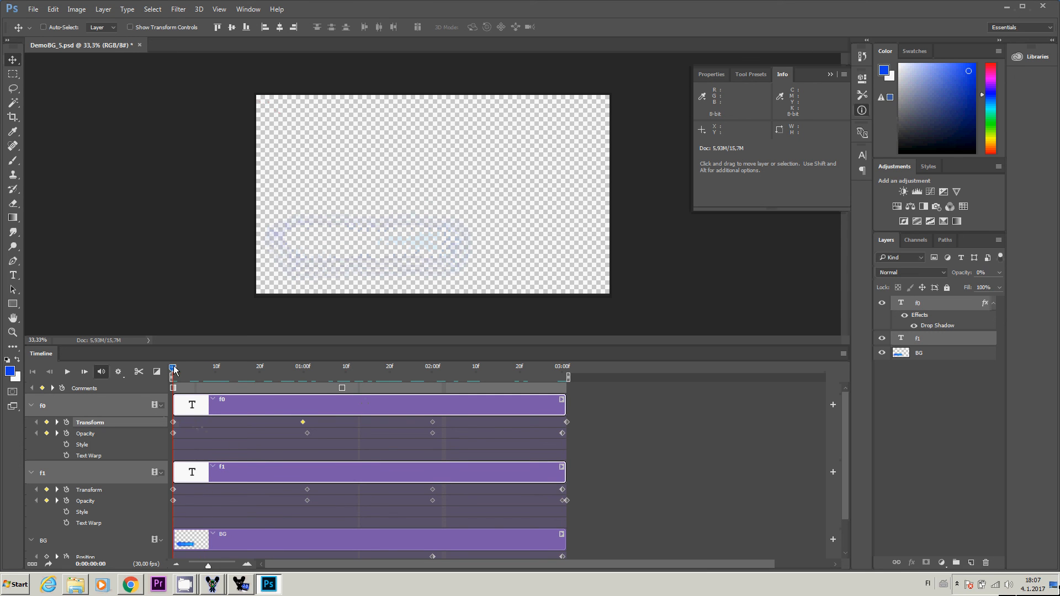
left_click_drag(173, 368, 195, 368)
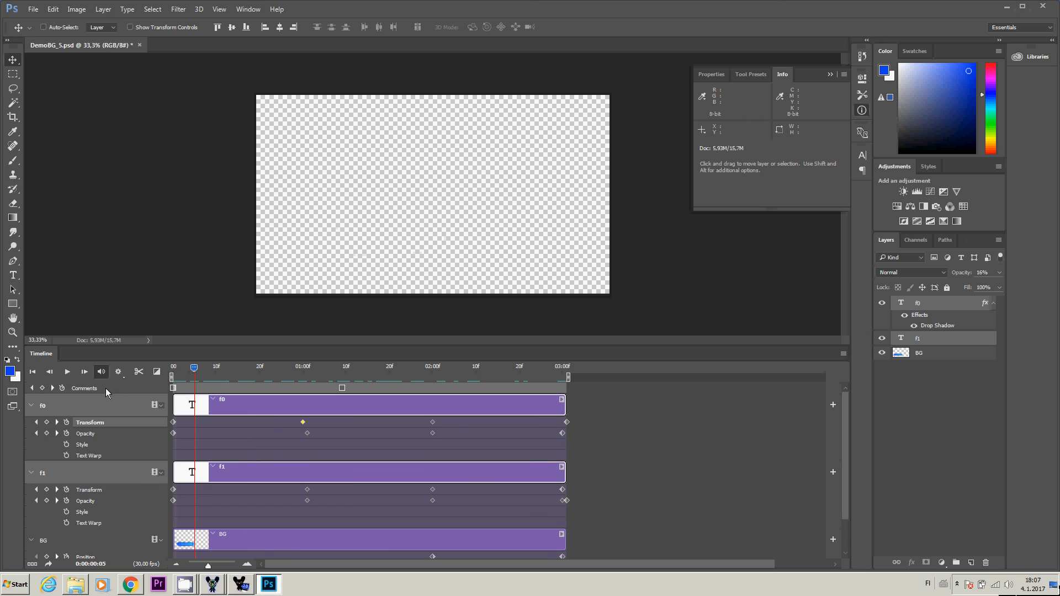
left_click(119, 374)
left_click(120, 379)
left_click_drag(195, 371, 561, 382)
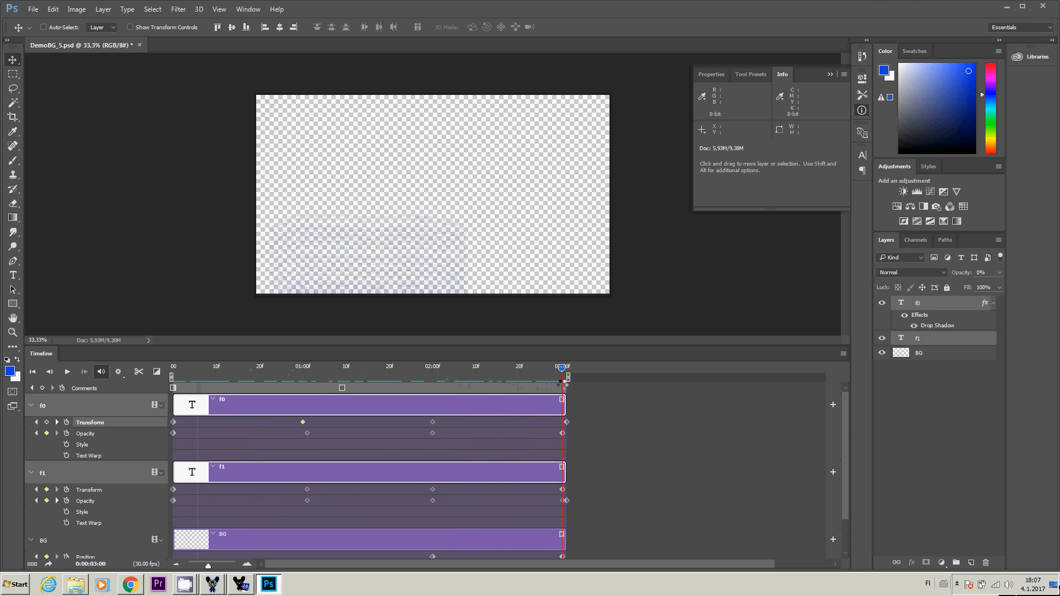
Step: Compare the Photoshop frame with the playout in the Screen consumer and switch to the CasparCG Client
key("alt+Tab")
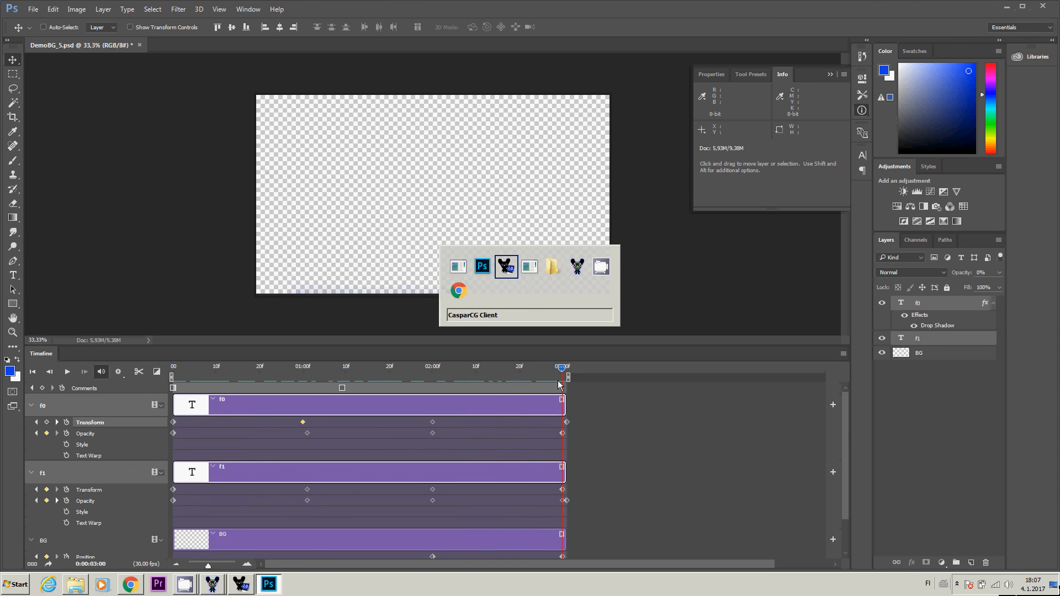
key("alt+Tab")
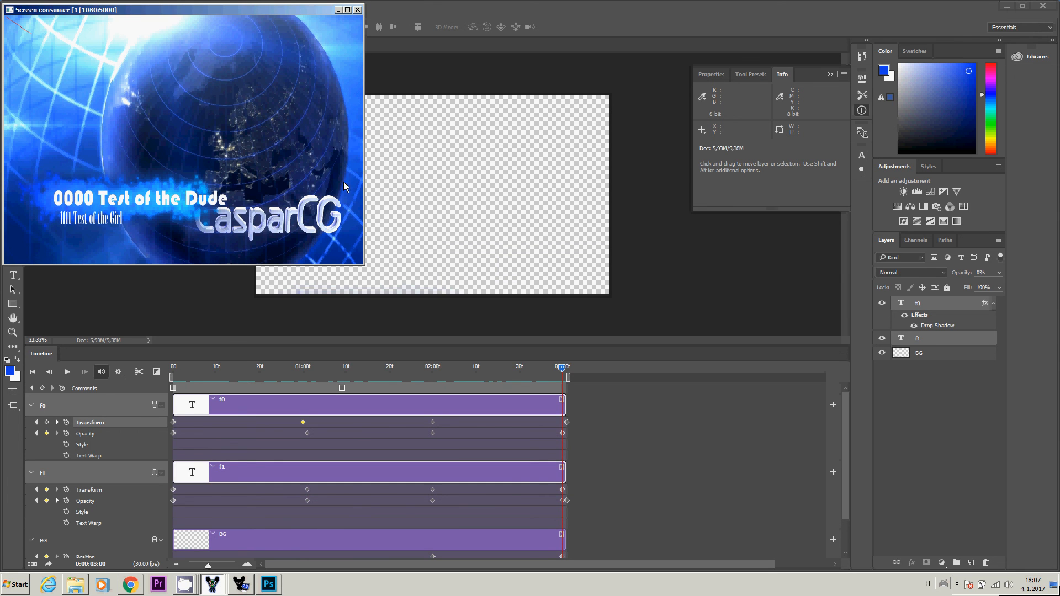
key("alt+Tab")
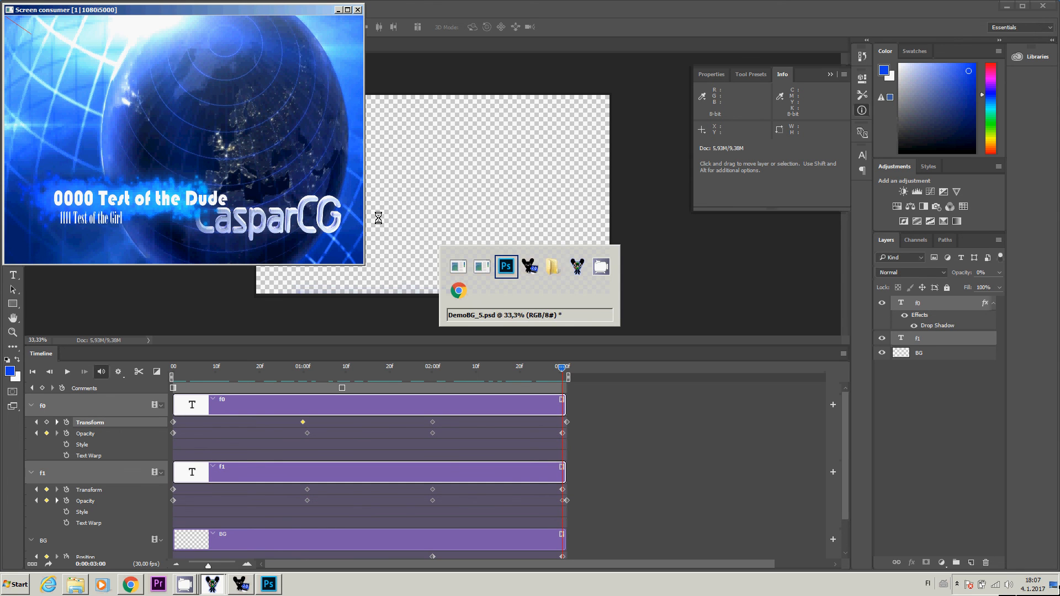
key("alt+Tab")
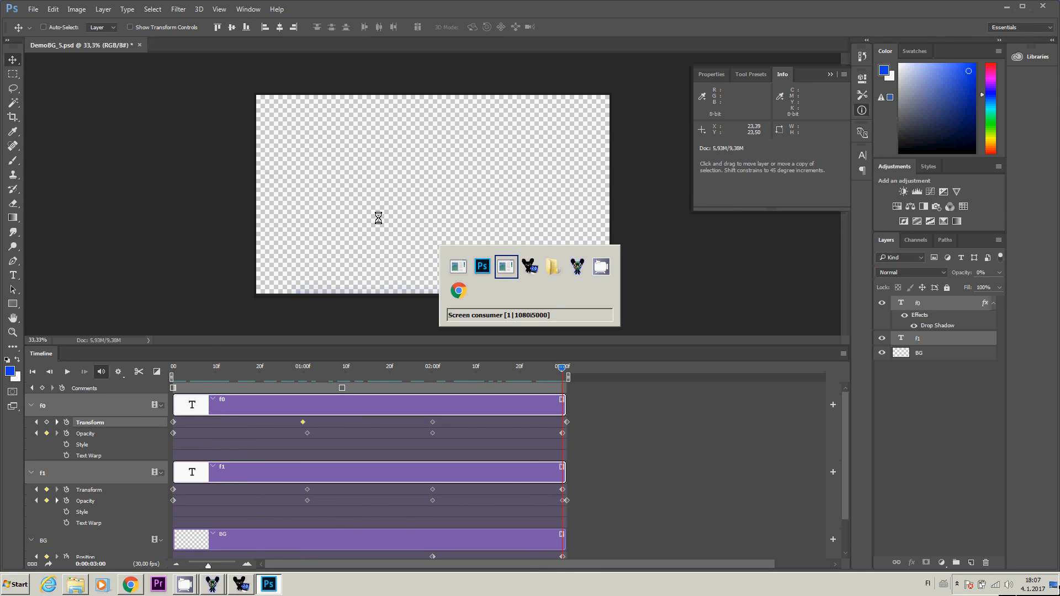
key("Tab")
key("Tab")
key("Tab")
key("Tab")
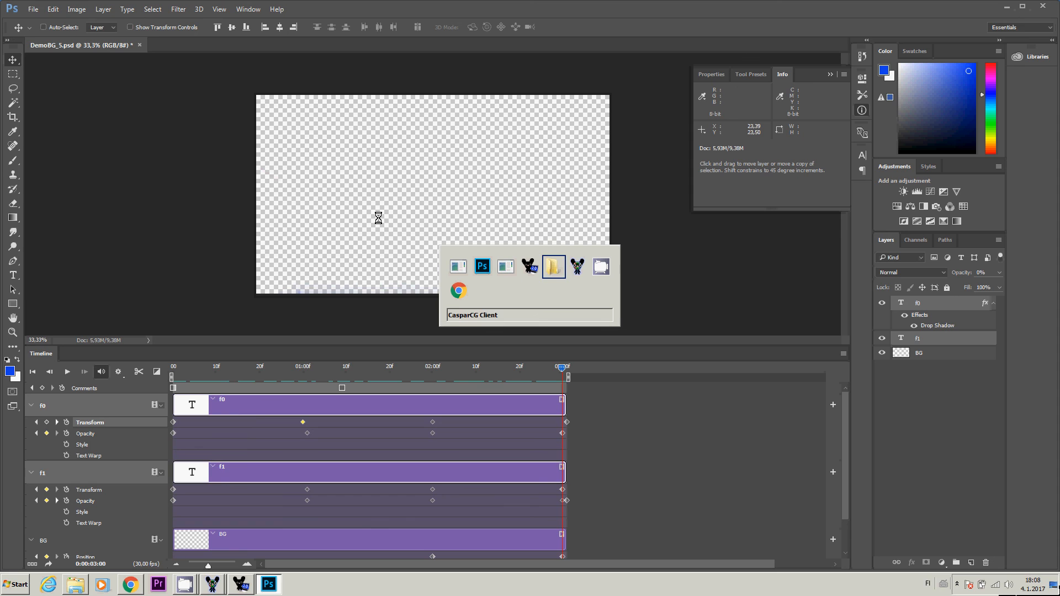